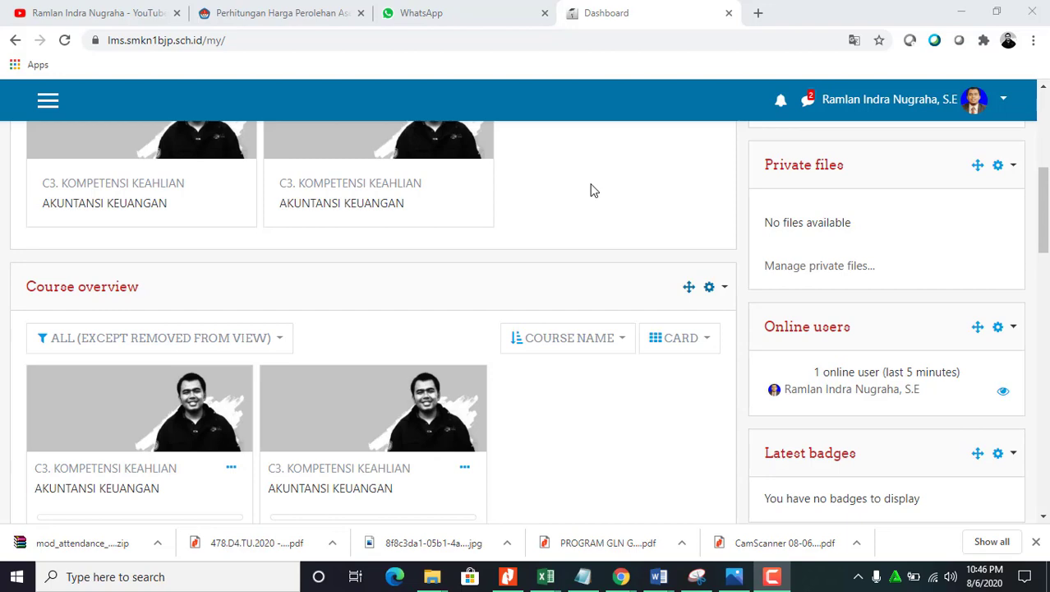
Open a blank Notepad document and enter the address lms.smkn1bjp.sch.id on the first line.
scroll(594, 190, "up", 5)
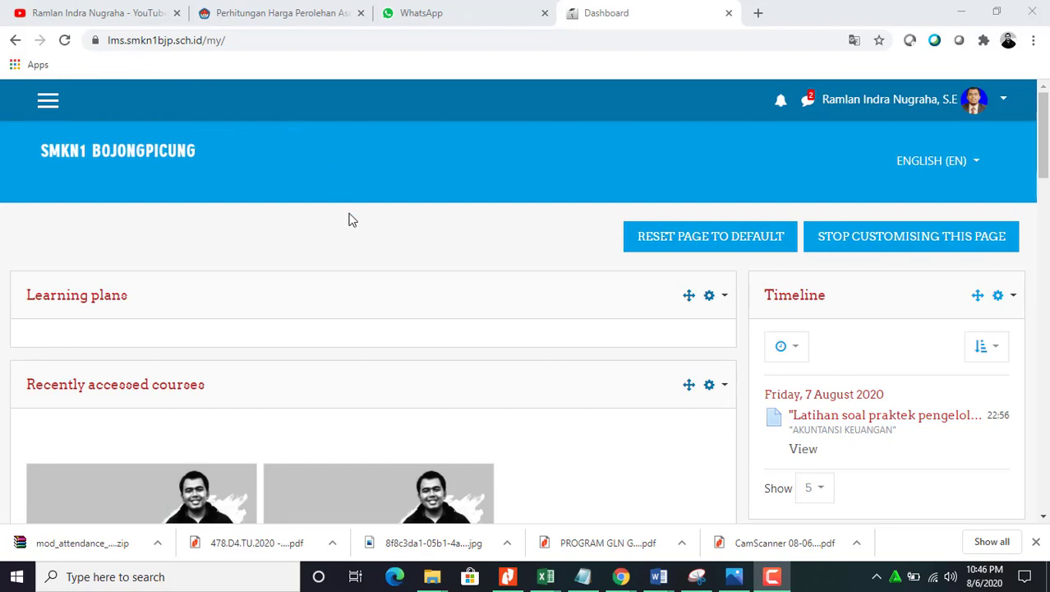
key("super+r")
key("Return")
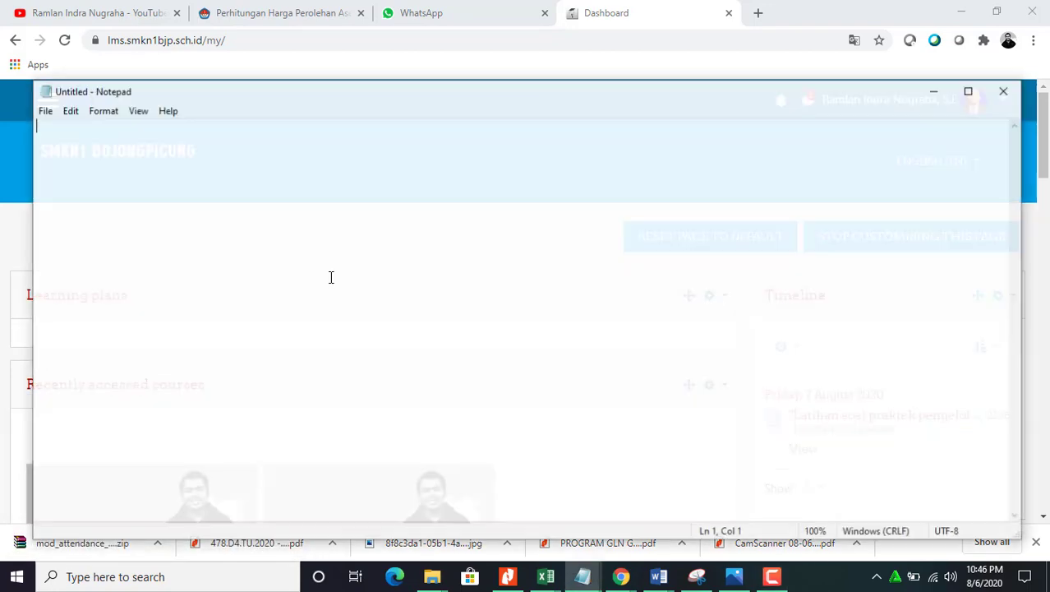
type("lms")
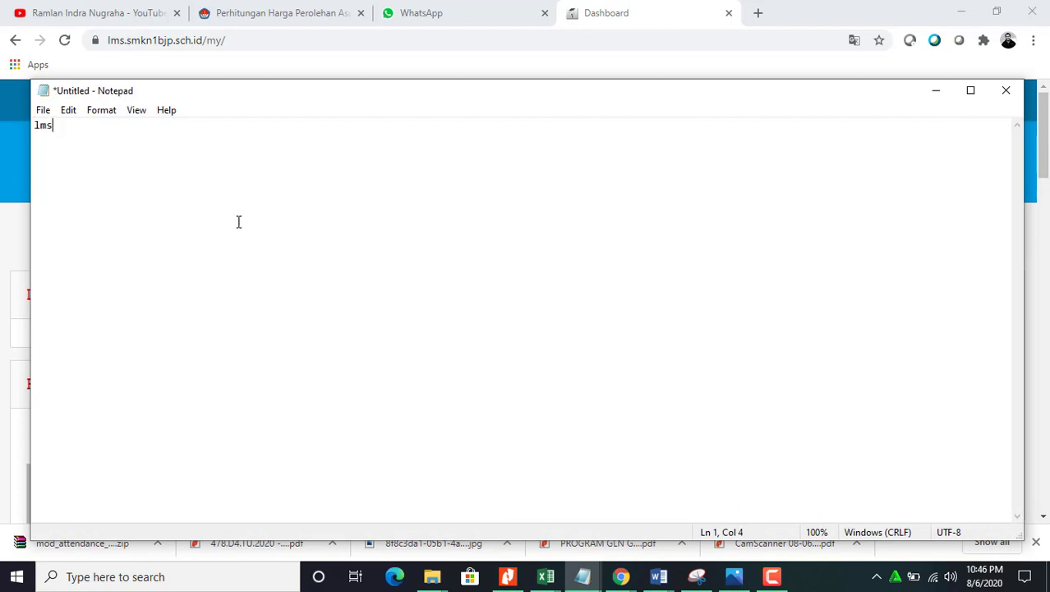
type(".")
type("smkn1bjp.")
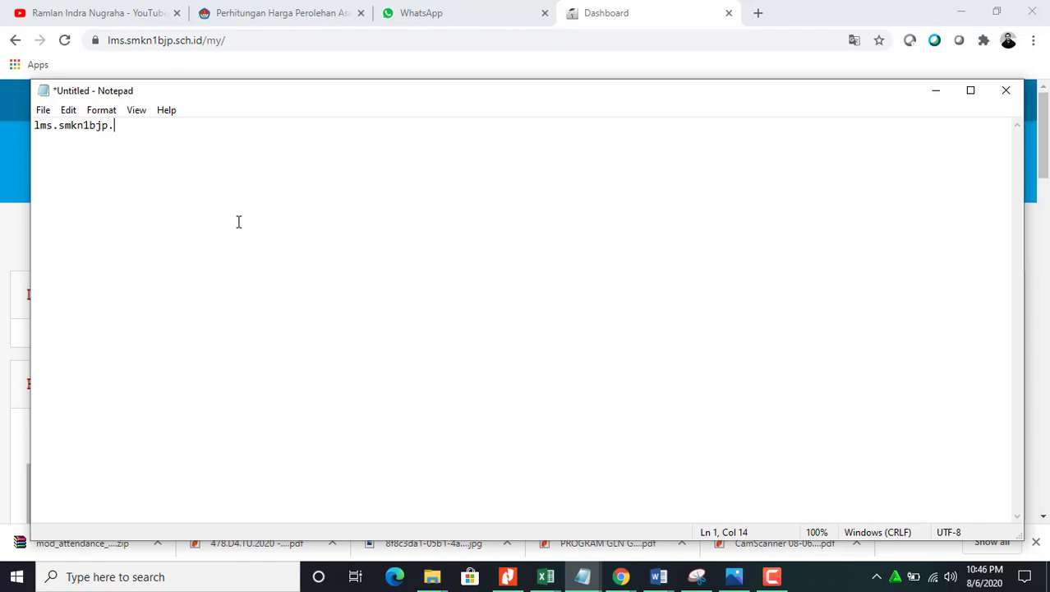
type("sch.id")
Enlarge the note's text display to 220% zoom.
left_click(135, 114)
mouse_move(173, 129)
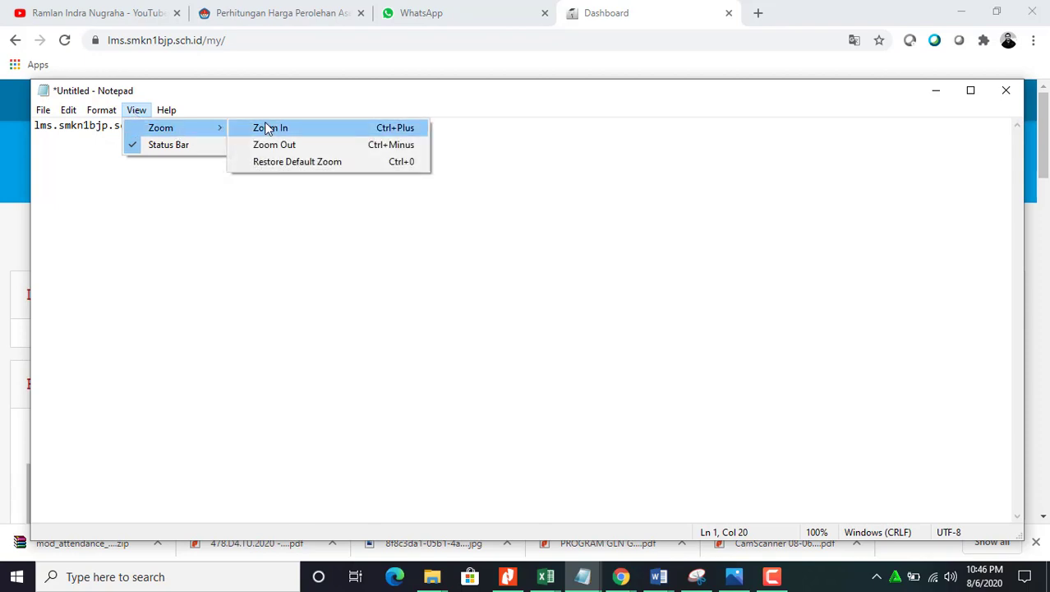
left_click(267, 129)
left_click(136, 111)
mouse_move(166, 110)
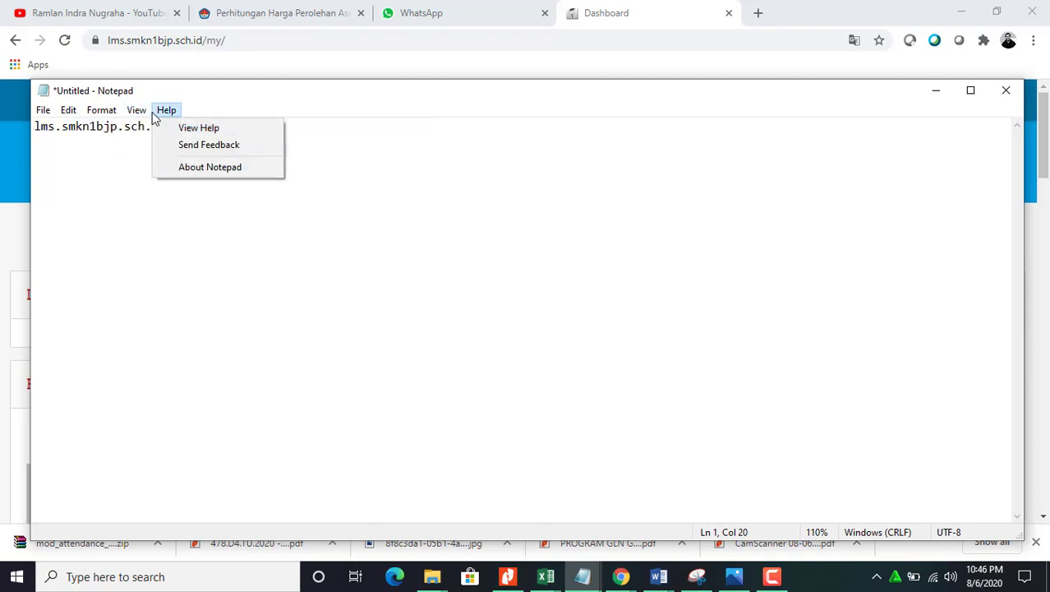
mouse_move(160, 128)
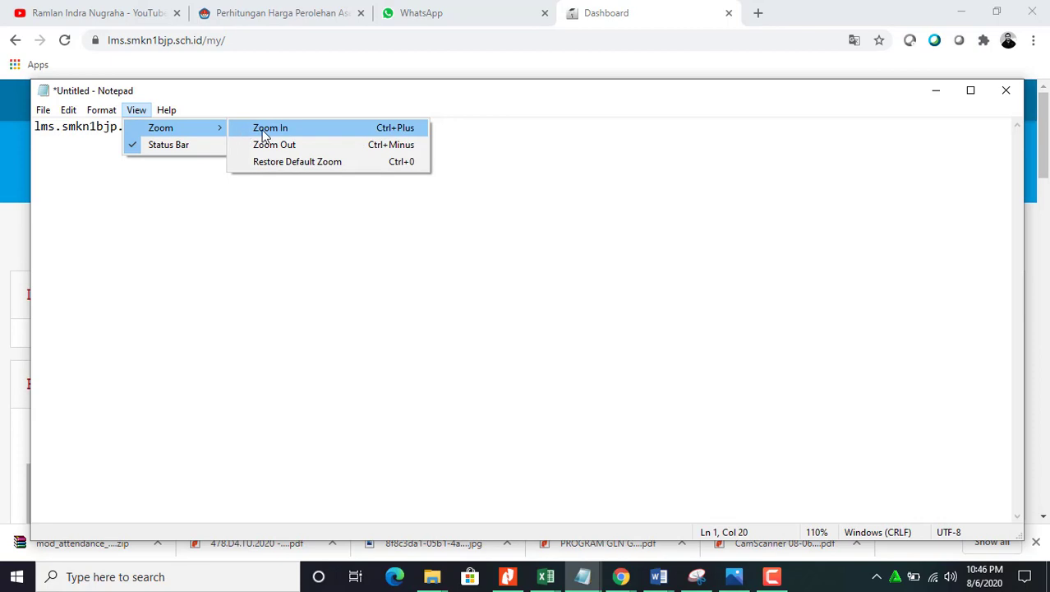
left_click(265, 129)
left_click(136, 111)
mouse_move(166, 110)
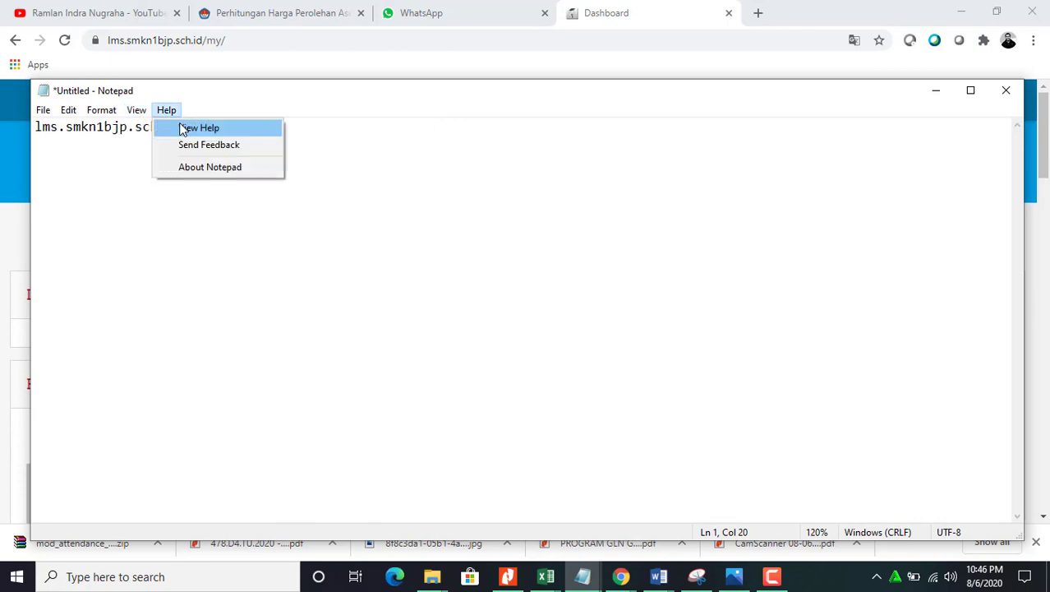
mouse_move(202, 129)
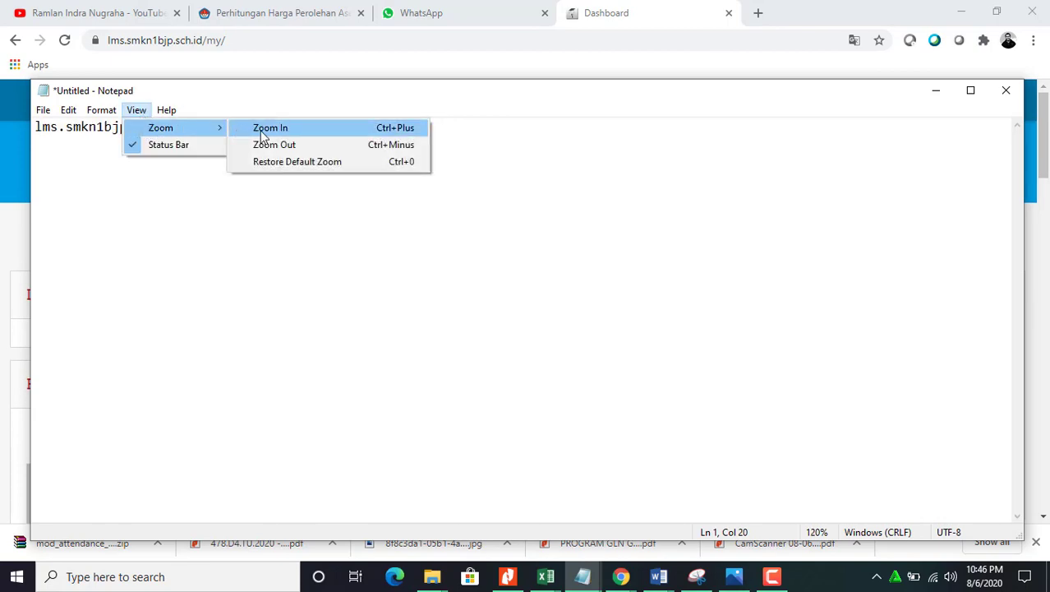
left_click(263, 131)
left_click(135, 110)
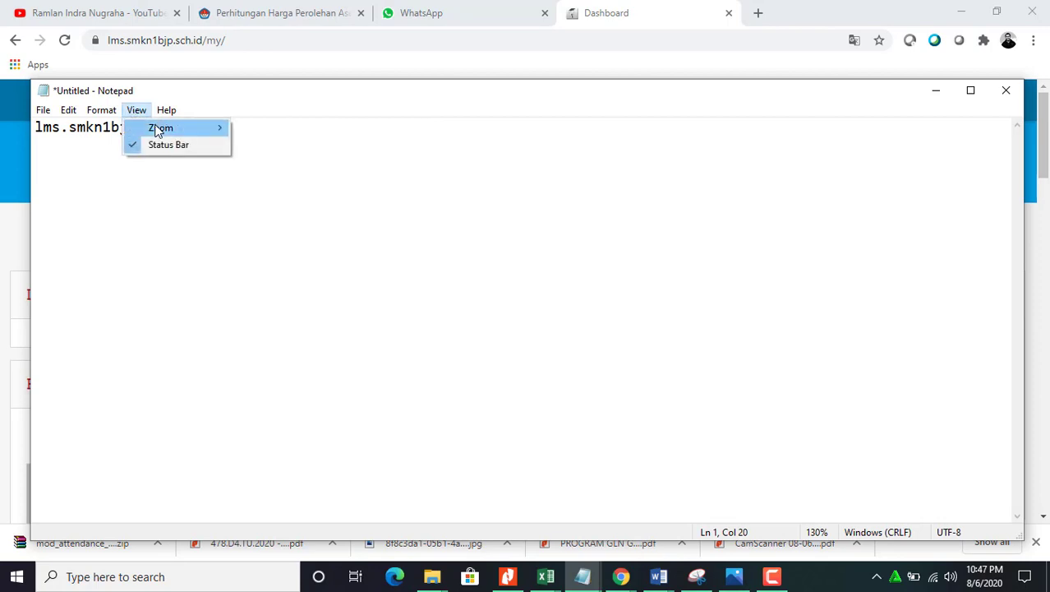
mouse_move(189, 129)
left_click(263, 128)
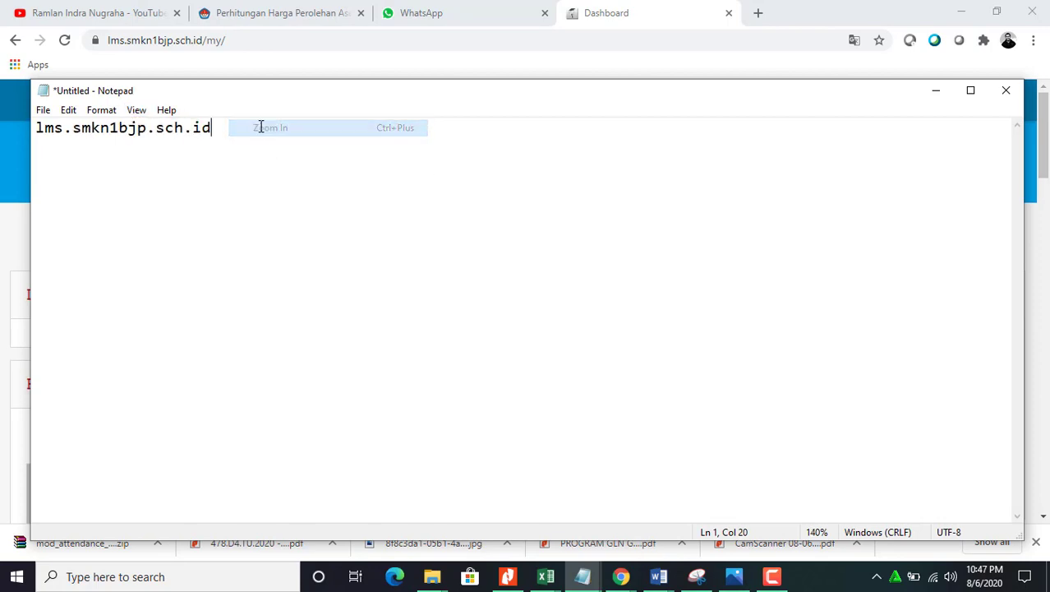
left_click(135, 109)
mouse_move(214, 127)
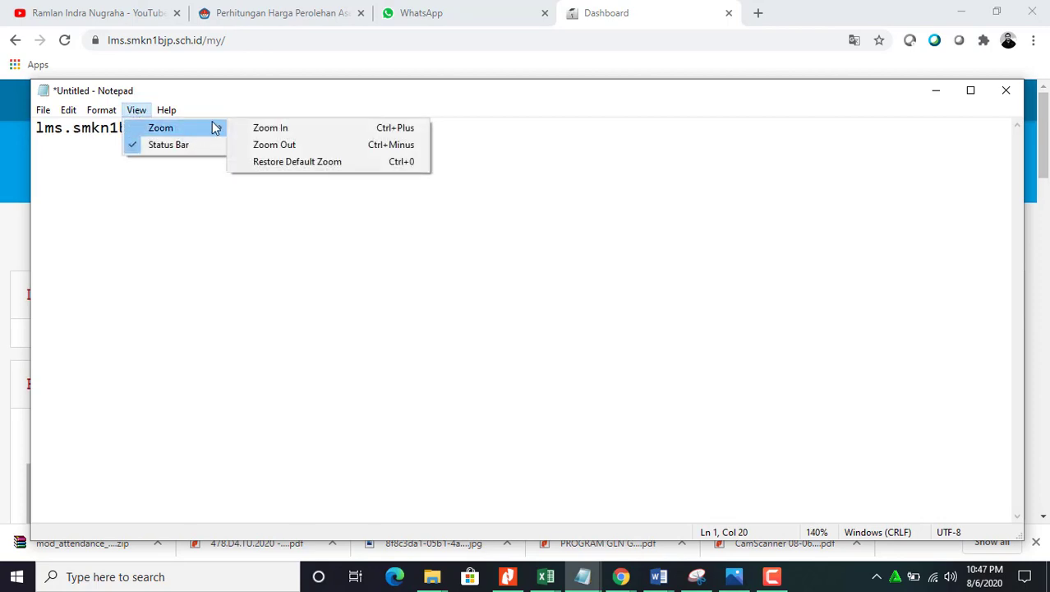
left_click(272, 129)
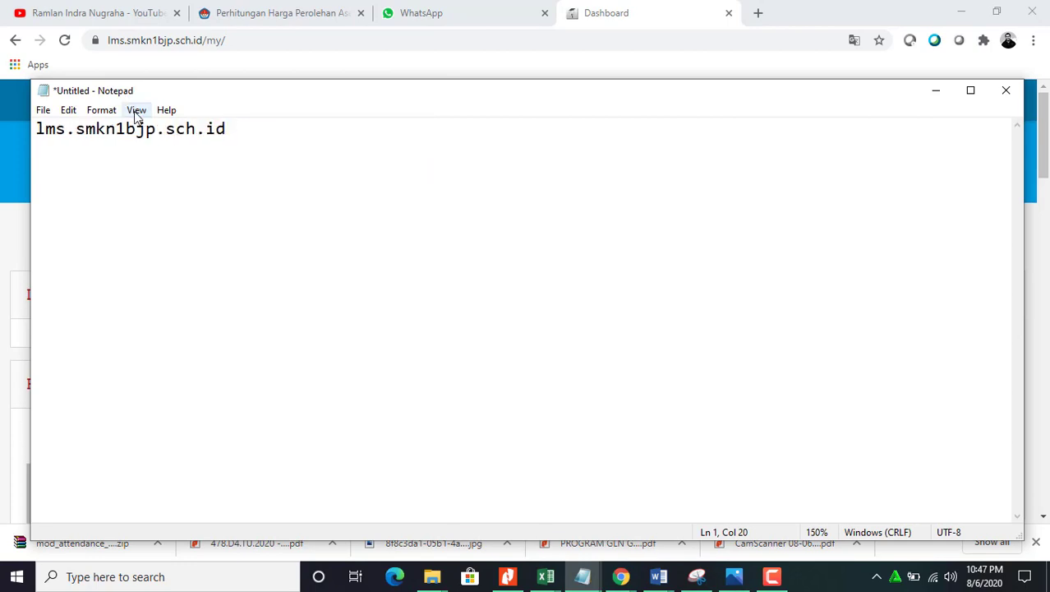
left_click(136, 114)
mouse_move(213, 129)
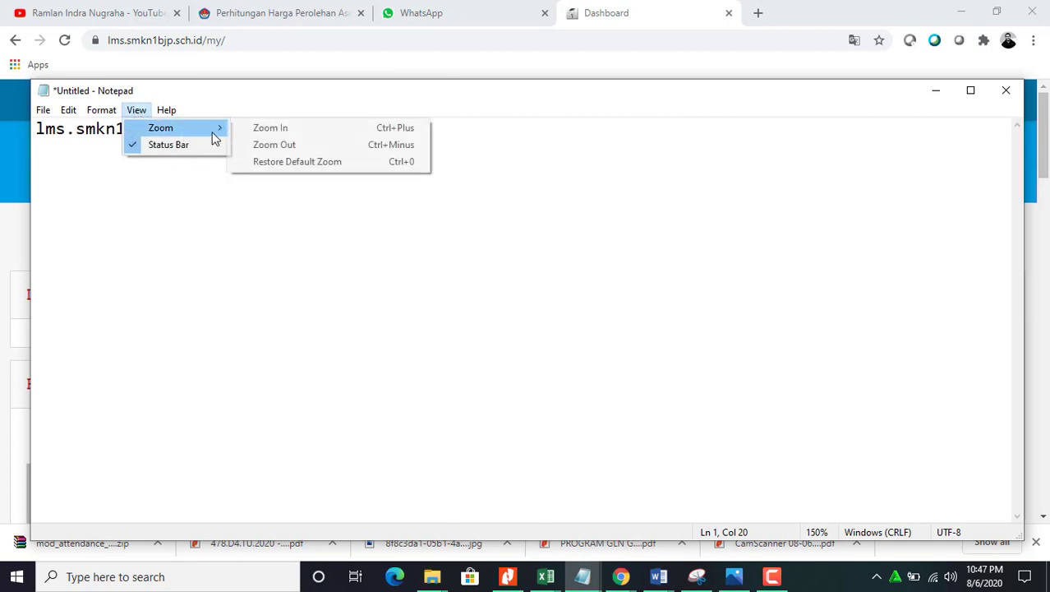
left_click(273, 134)
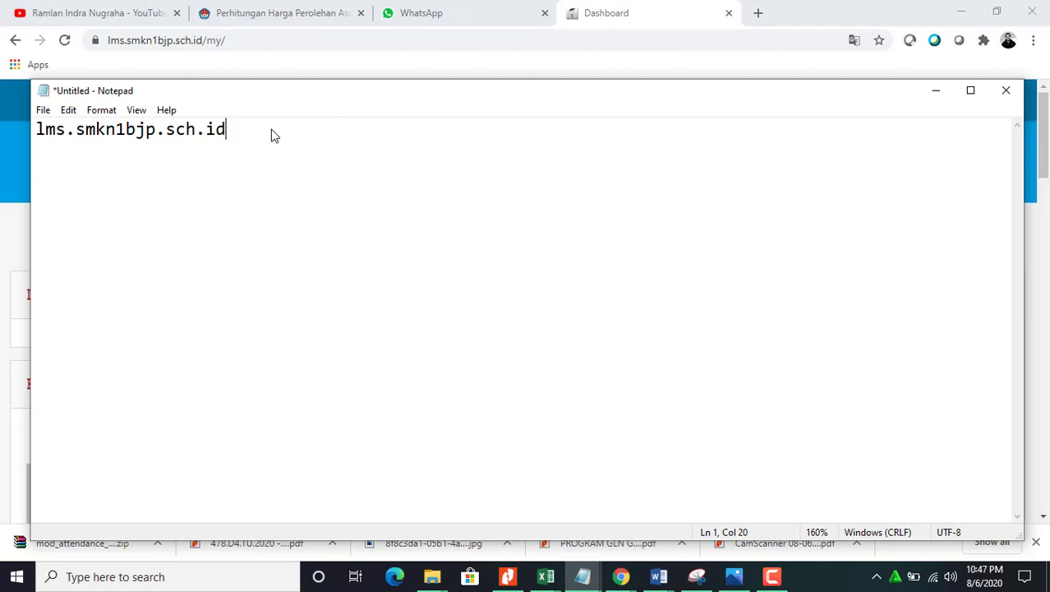
left_click(136, 109)
mouse_move(166, 110)
mouse_move(135, 115)
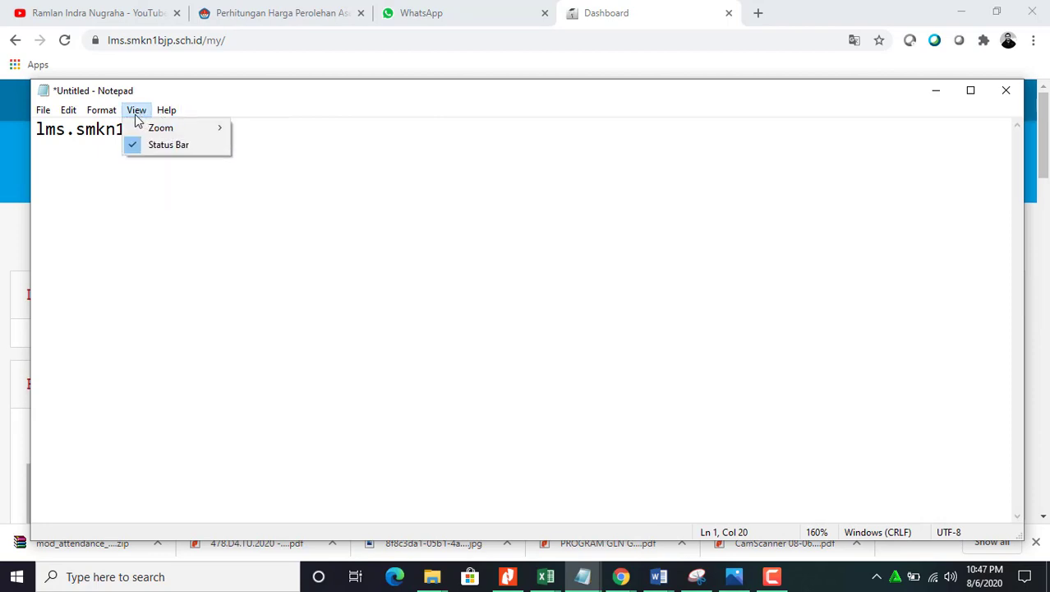
mouse_move(185, 127)
left_click(263, 130)
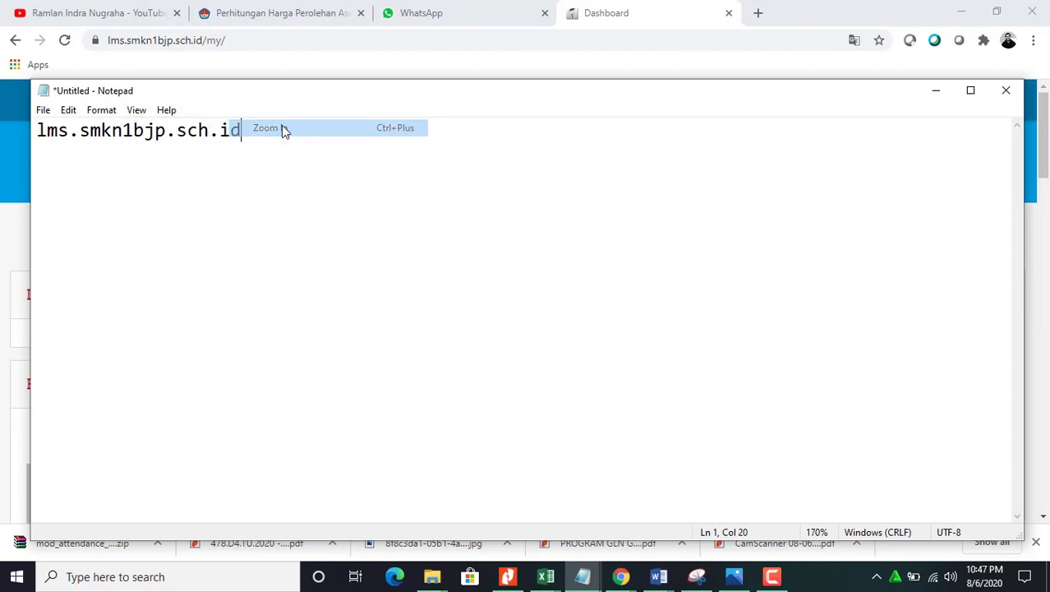
left_click(136, 110)
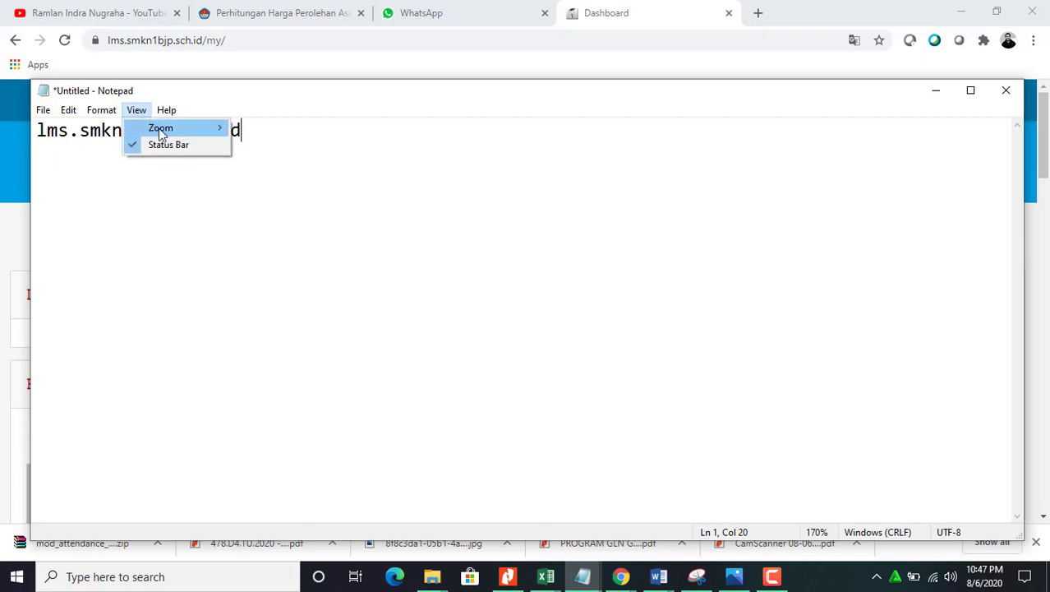
mouse_move(189, 128)
left_click(265, 132)
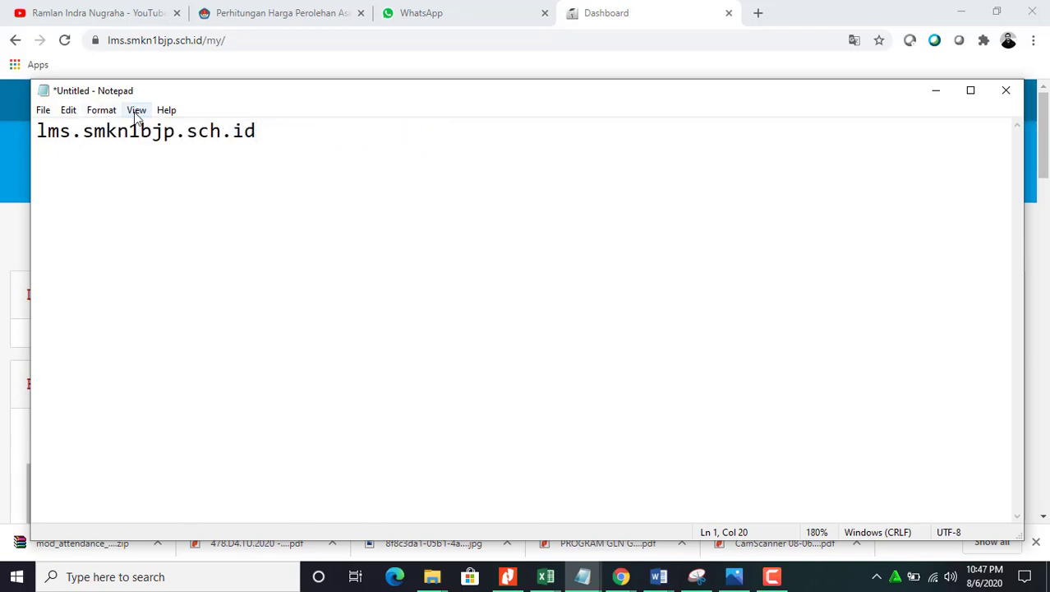
left_click(136, 110)
mouse_move(161, 130)
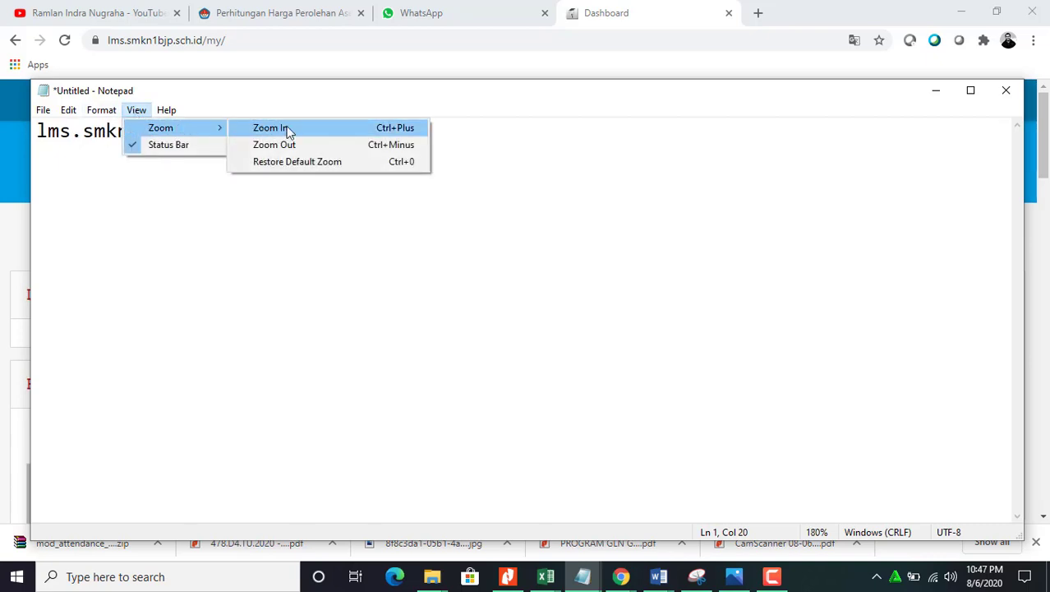
left_click(286, 129)
left_click(137, 109)
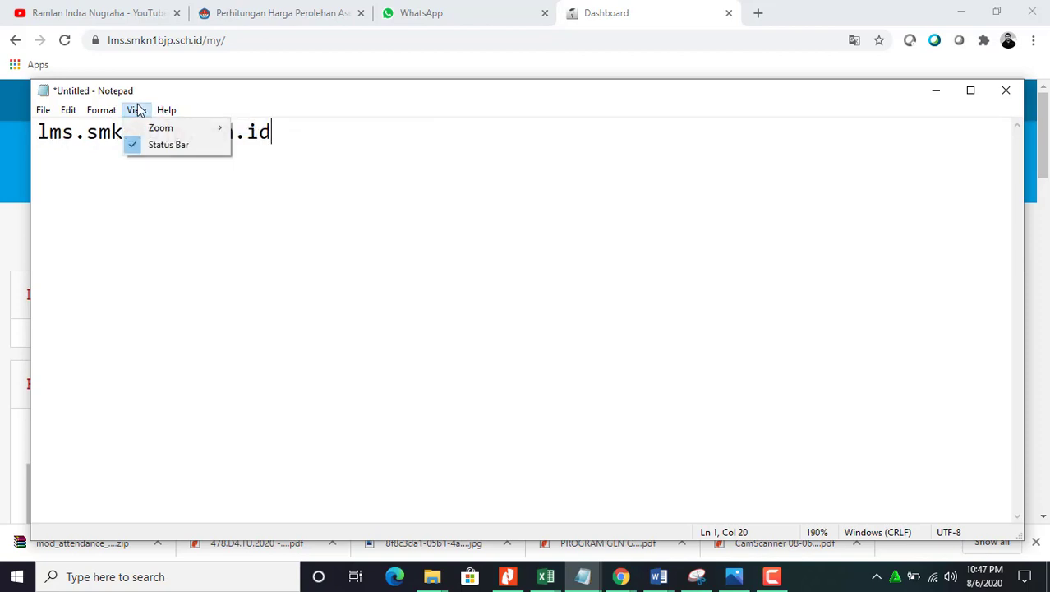
mouse_move(161, 129)
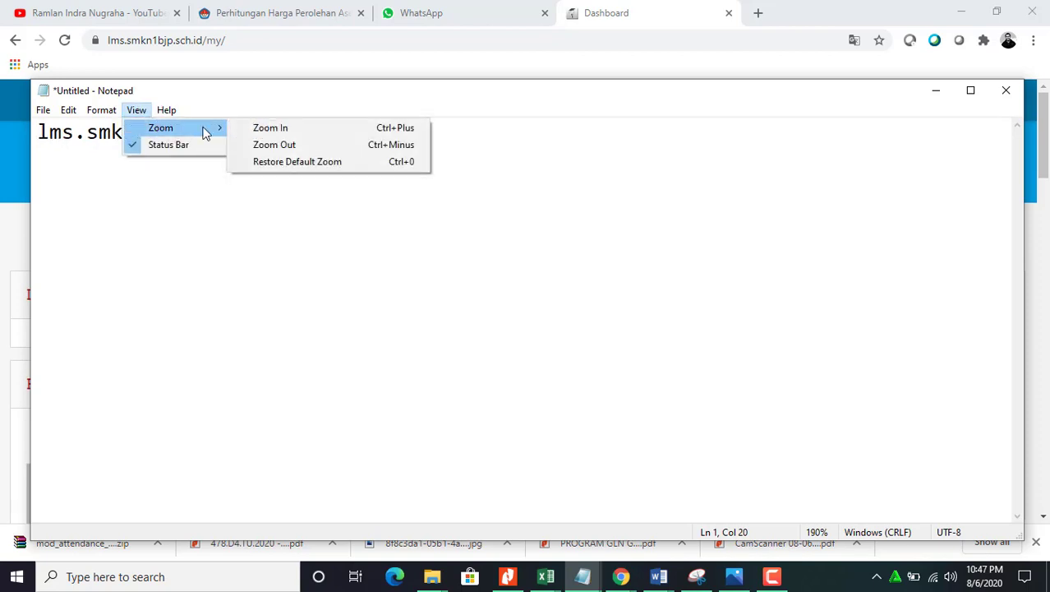
left_click(274, 131)
left_click(137, 109)
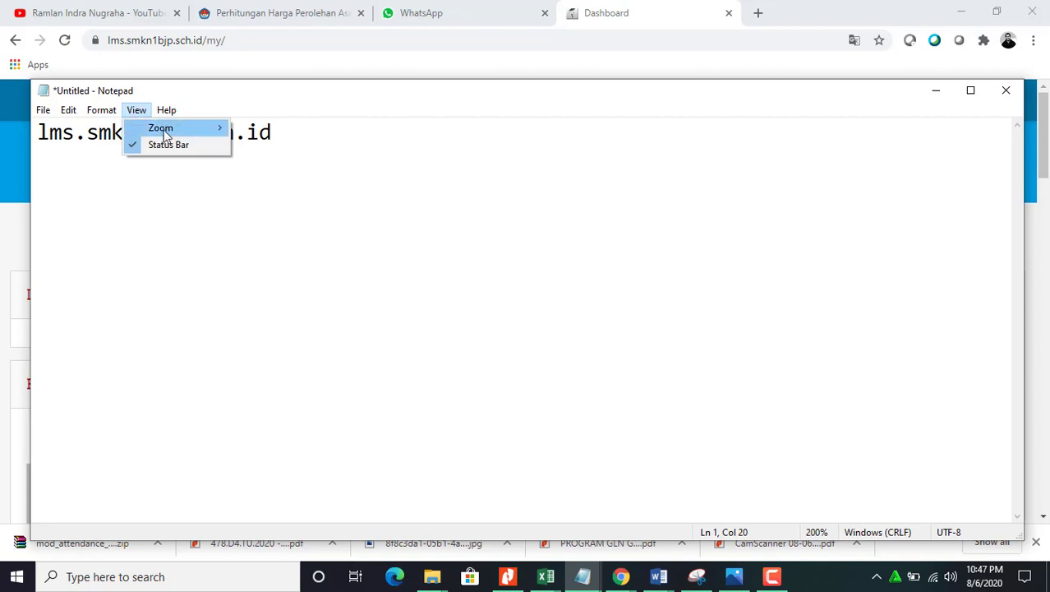
mouse_move(174, 133)
left_click(280, 132)
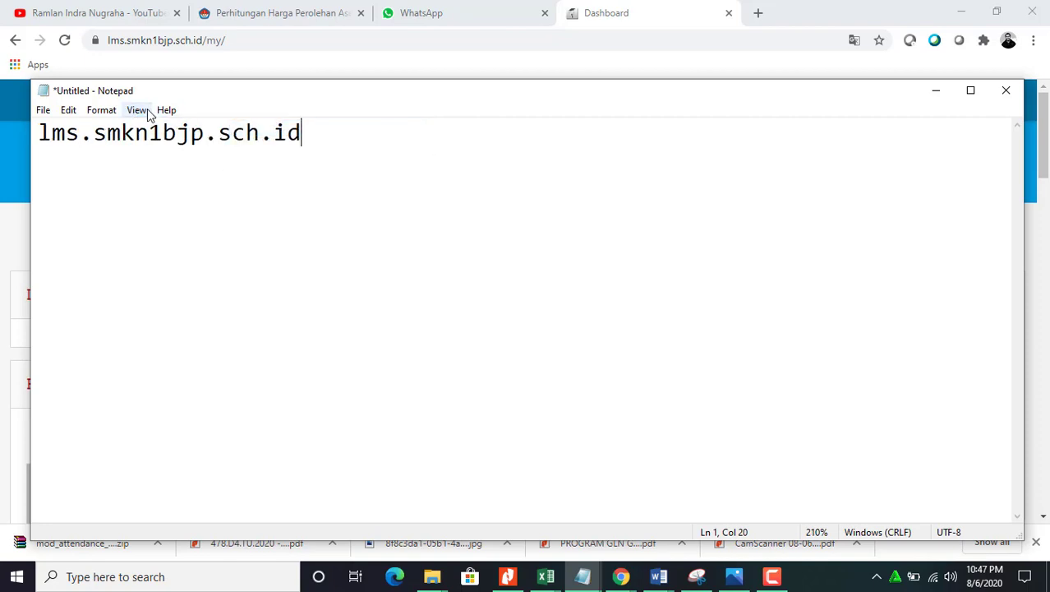
left_click(136, 112)
mouse_move(219, 133)
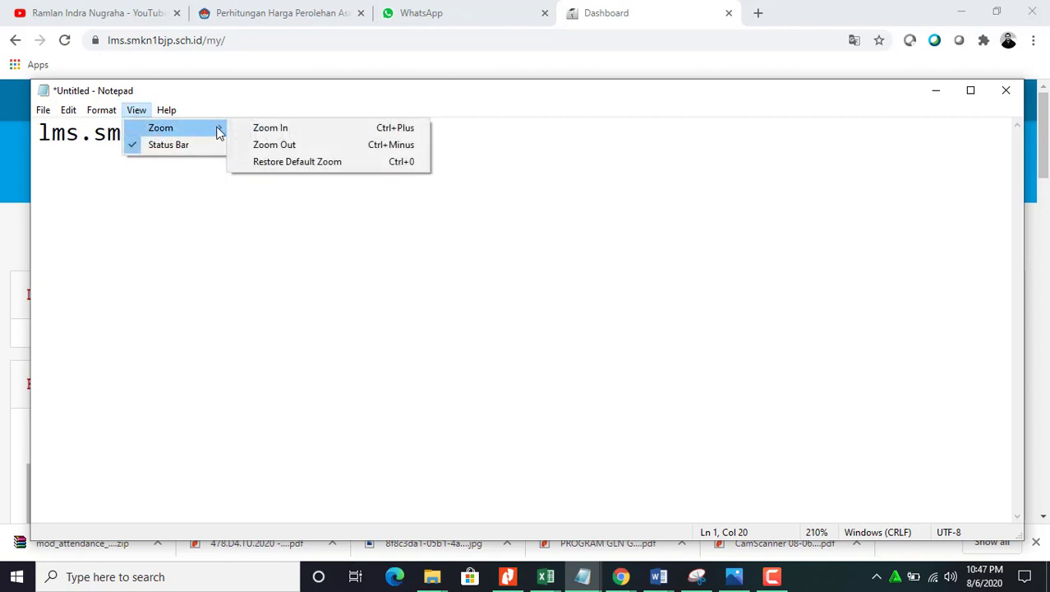
left_click(276, 129)
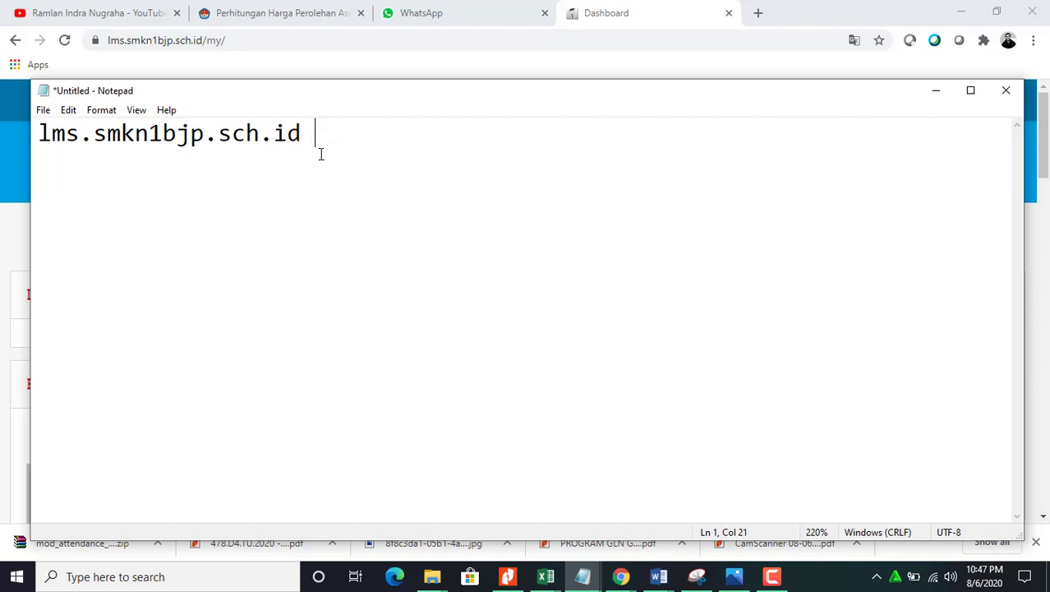
Append "= elearning" to the lms address and add wiki.smkn1bjp.sch.id on the second line.
type("= elearning")
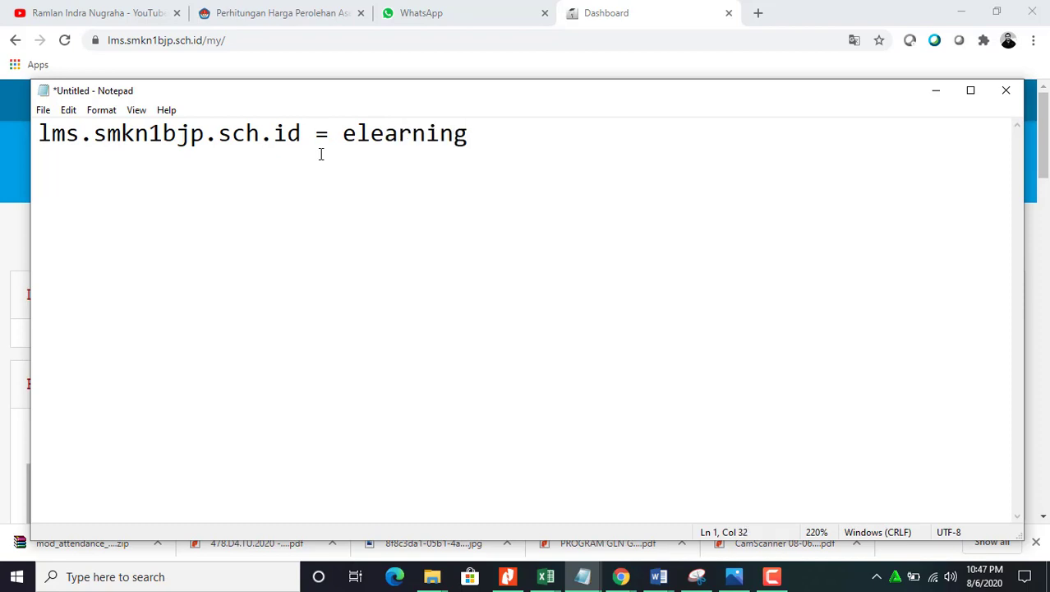
key("Return")
type("wiki,=")
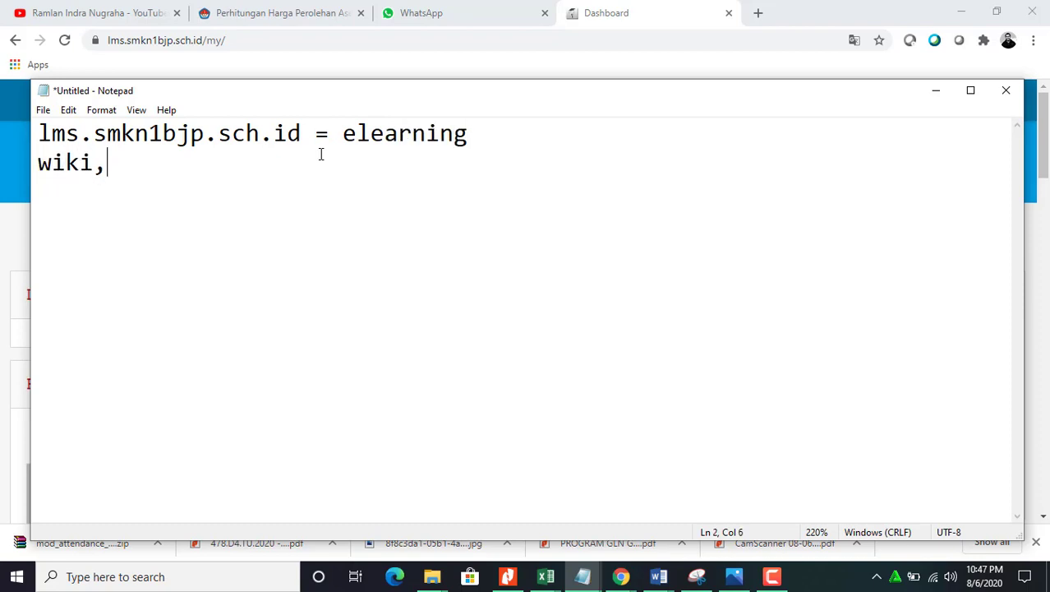
key("BackSpace")
key("BackSpace")
type(".smkn1bj")
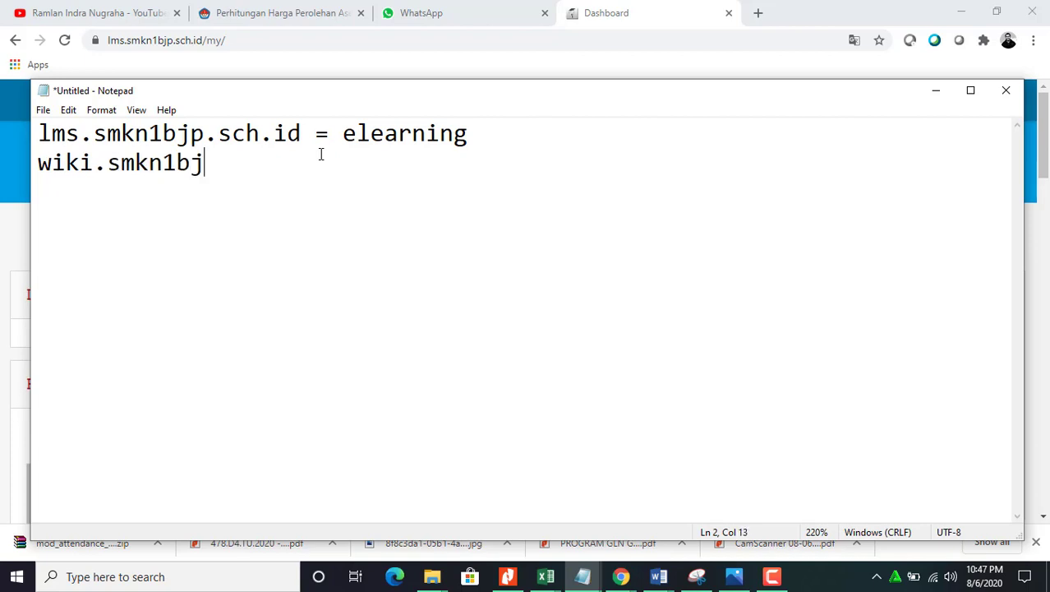
type("p.sch")
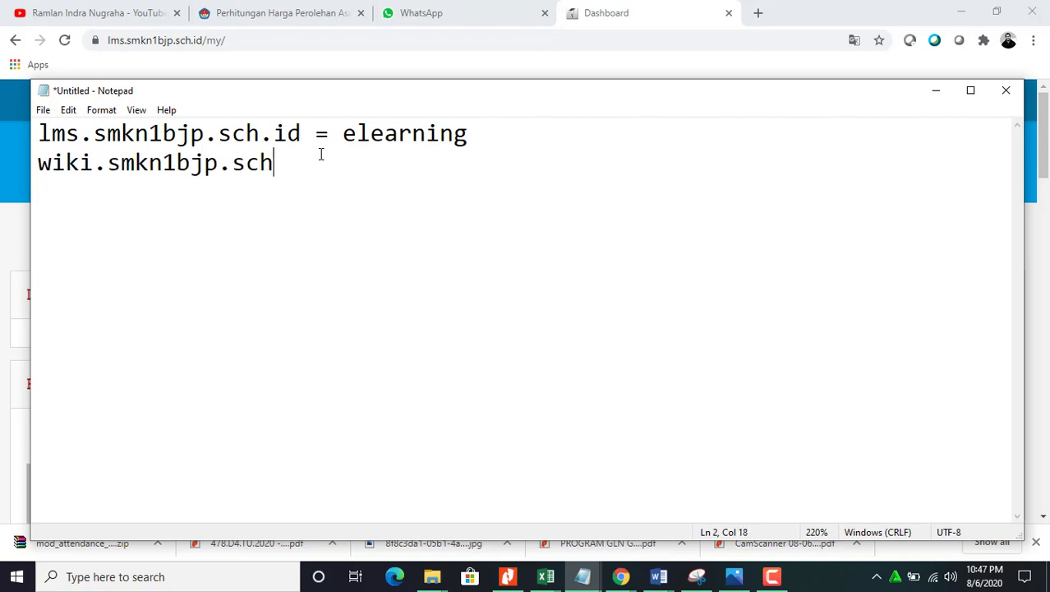
type(".id")
Space the first line's equals sign away from its address and append an aligned "= mediawiki" to the wiki address.
left_click(320, 134)
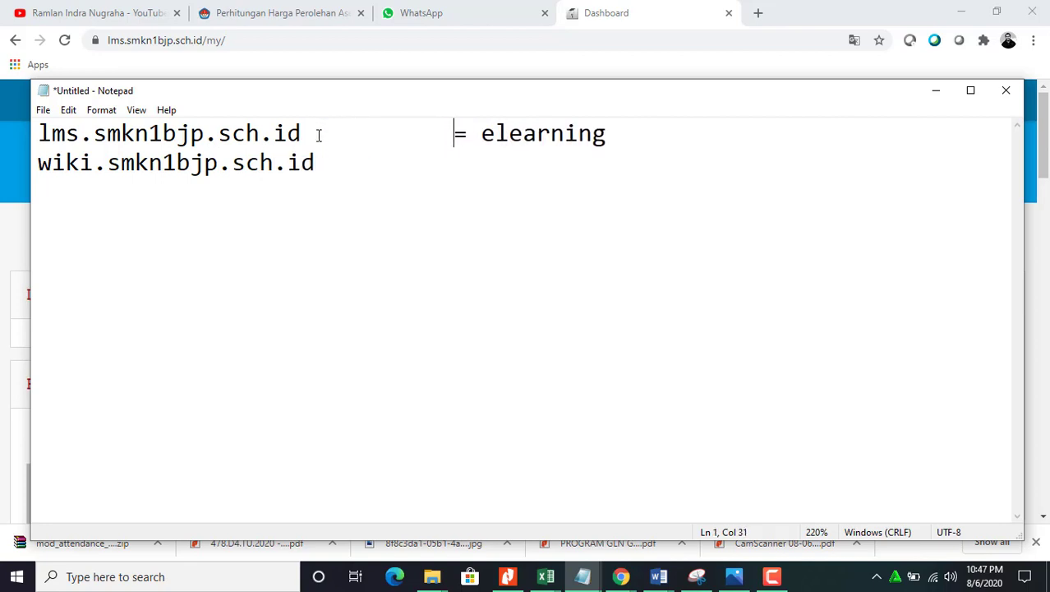
left_click(321, 163)
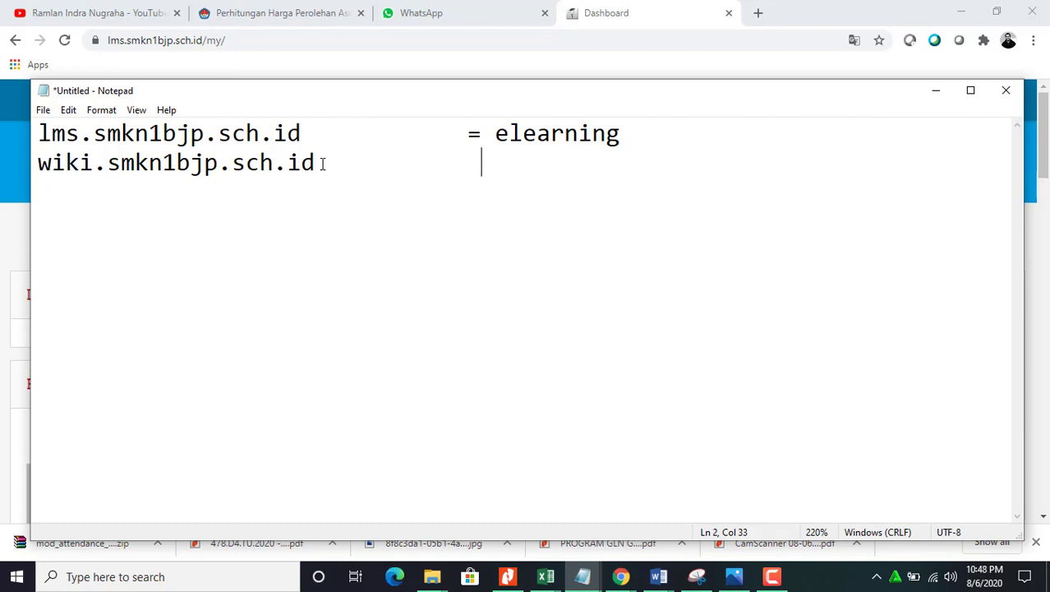
type("= e")
key("BackSpace")
type("mediawiki")
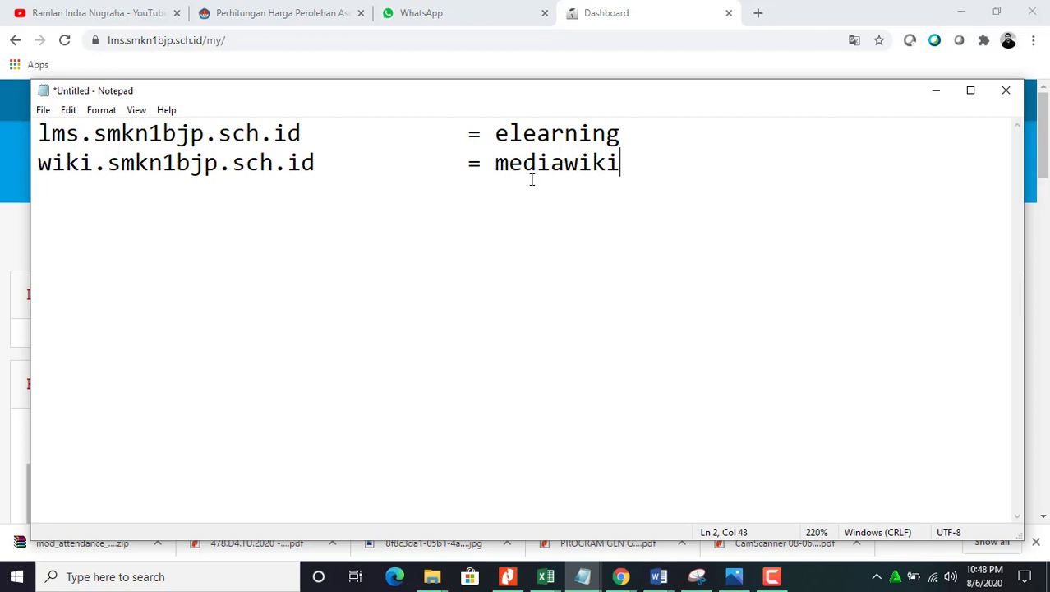
Add a third line with the address meet.smkn1bjp.sch.id and an aligned "= vcon" label.
key("Return")
type("meet")
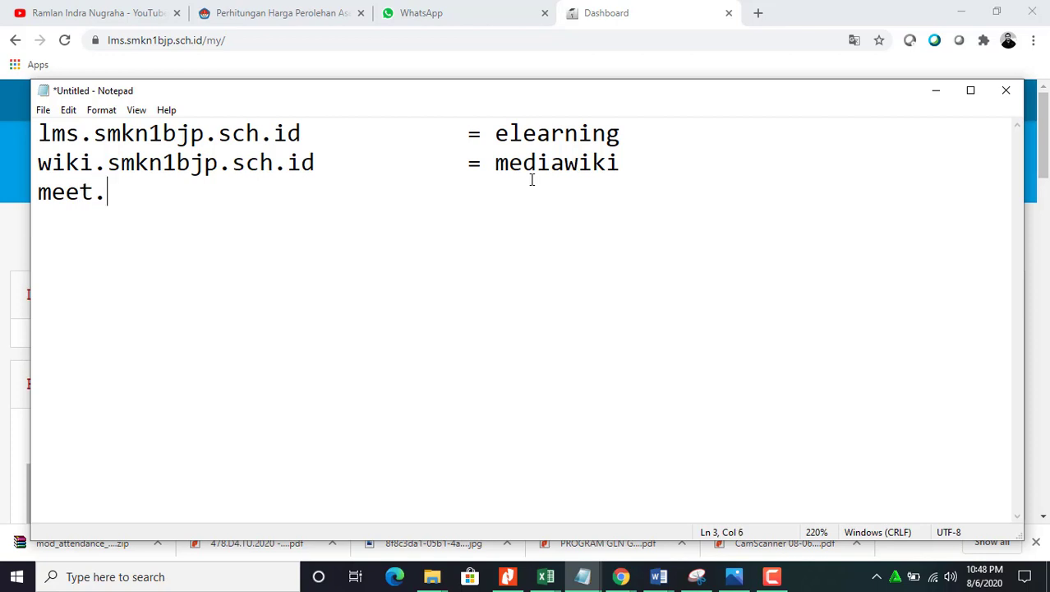
type(".smk")
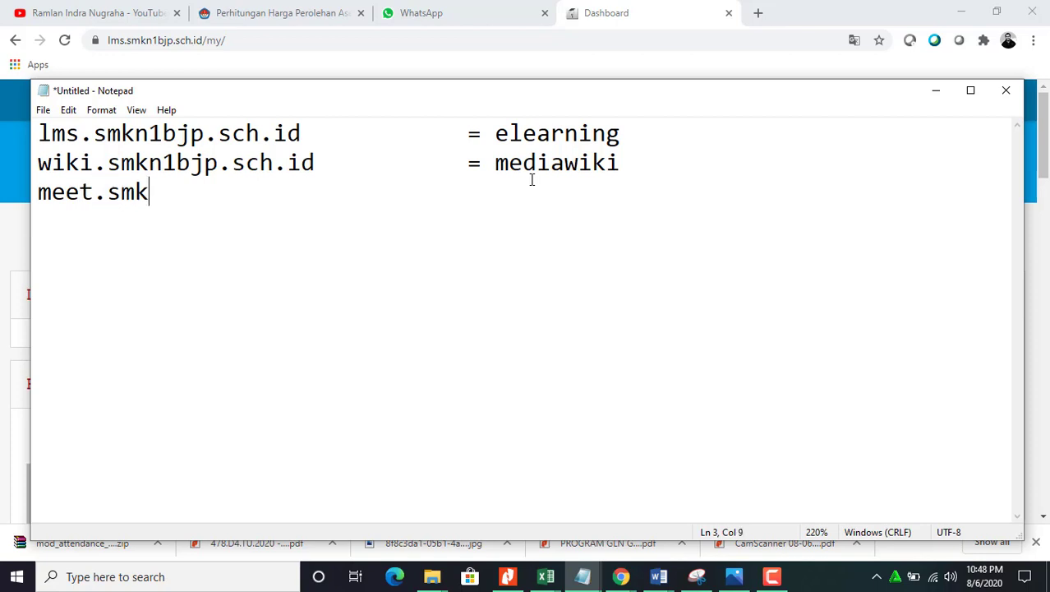
type("n1bjp.")
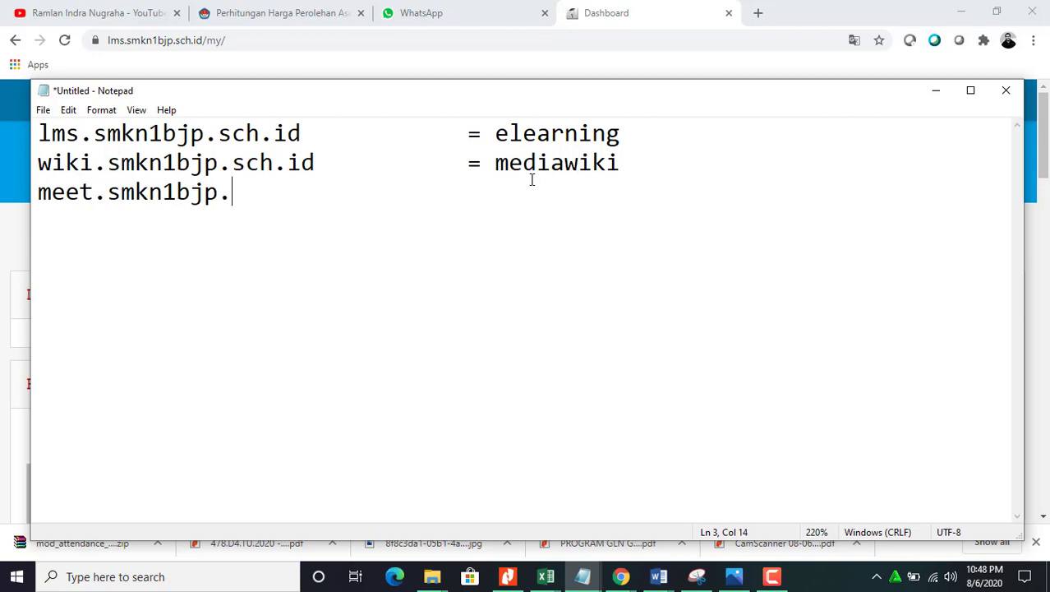
type("sch.id")
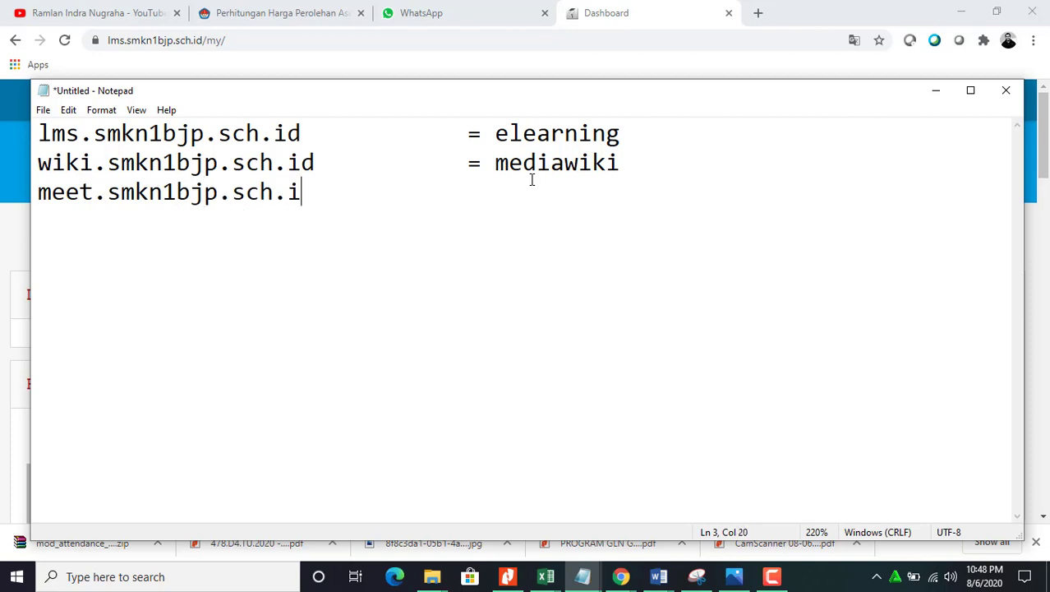
key("Tab")
key("Tab")
type("=")
key("BackSpace")
type("vcon")
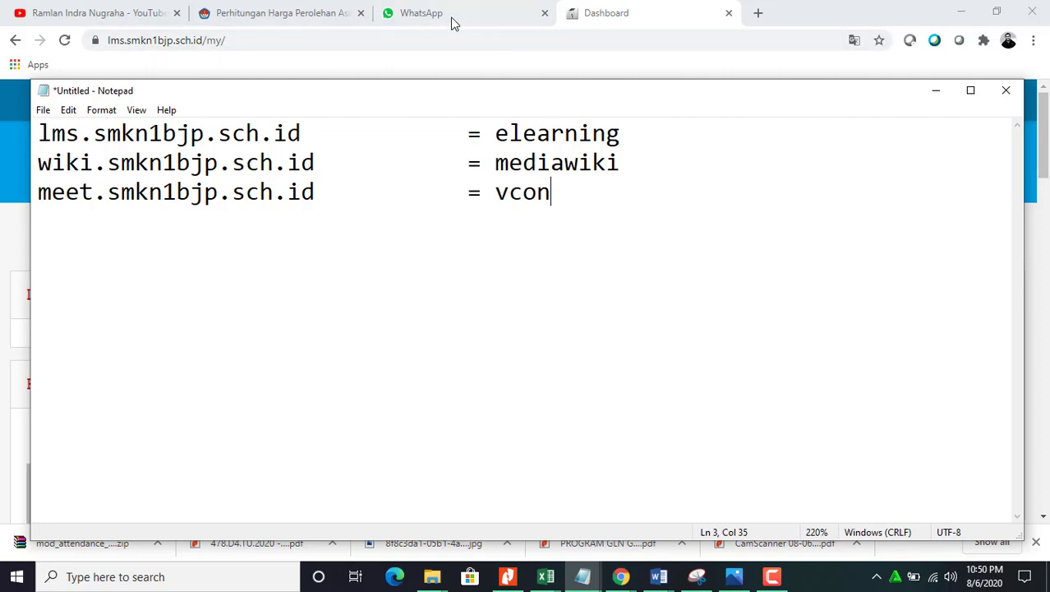
Switch to the school's e-learning dashboard in Chrome and log out of the account.
left_click(633, 6)
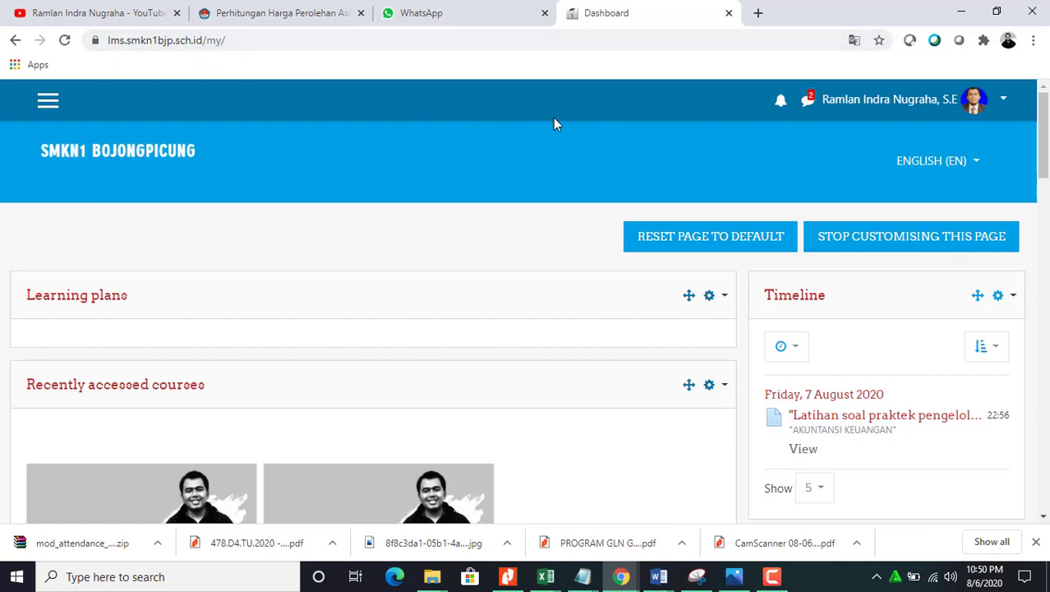
left_click(1004, 100)
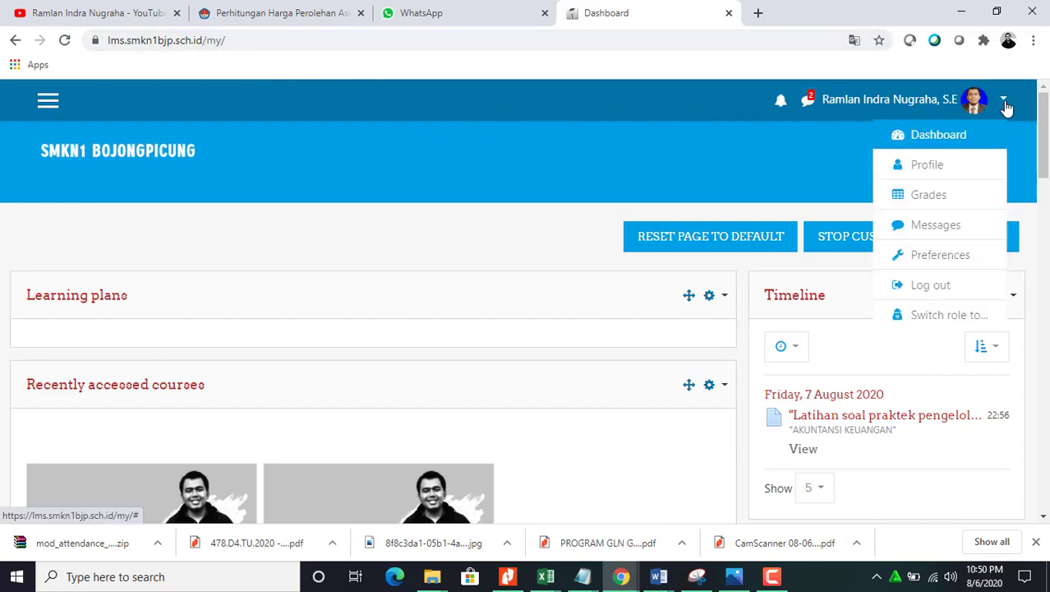
left_click(943, 285)
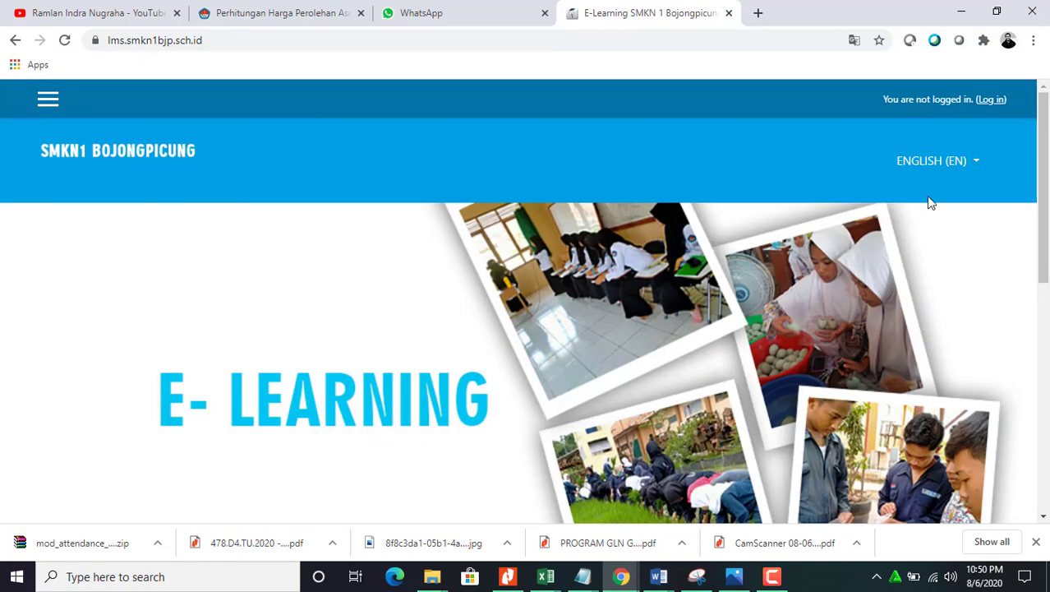
Log back in to the e-learning site using the prefilled username and password.
left_click(992, 100)
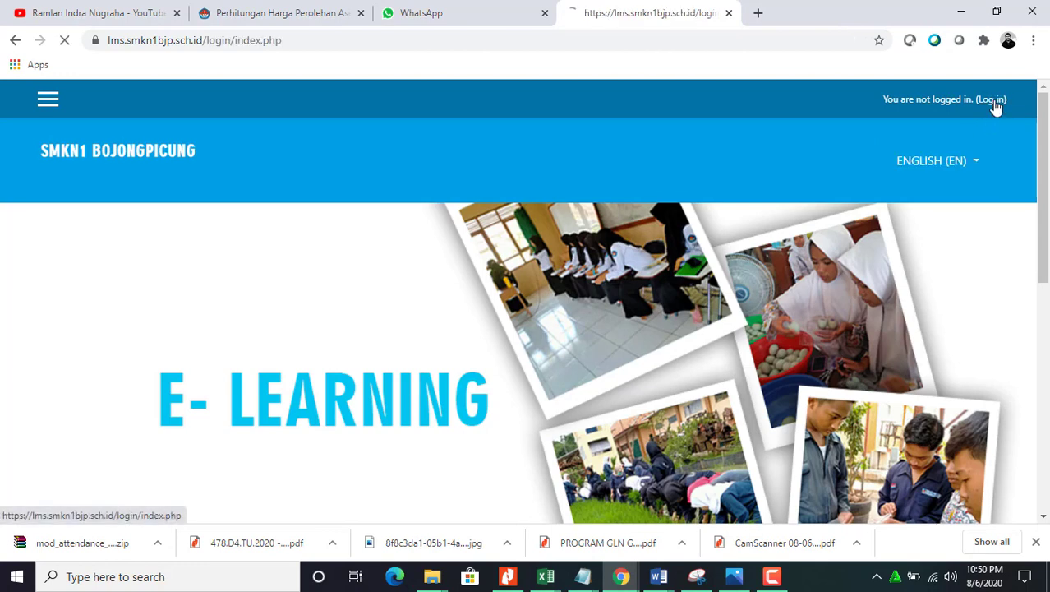
scroll(632, 268, "down", 2)
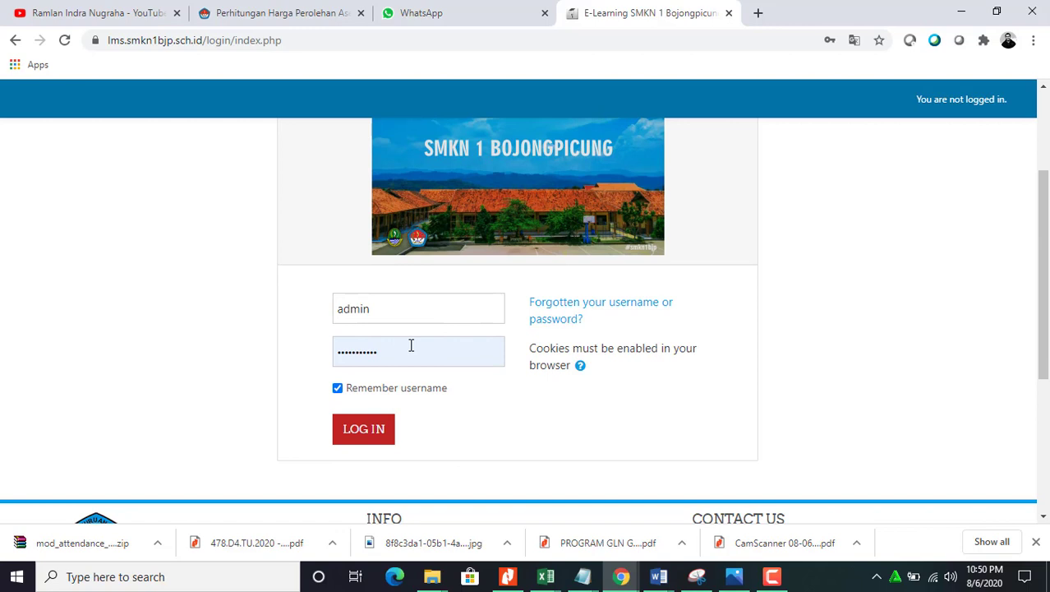
left_click(358, 433)
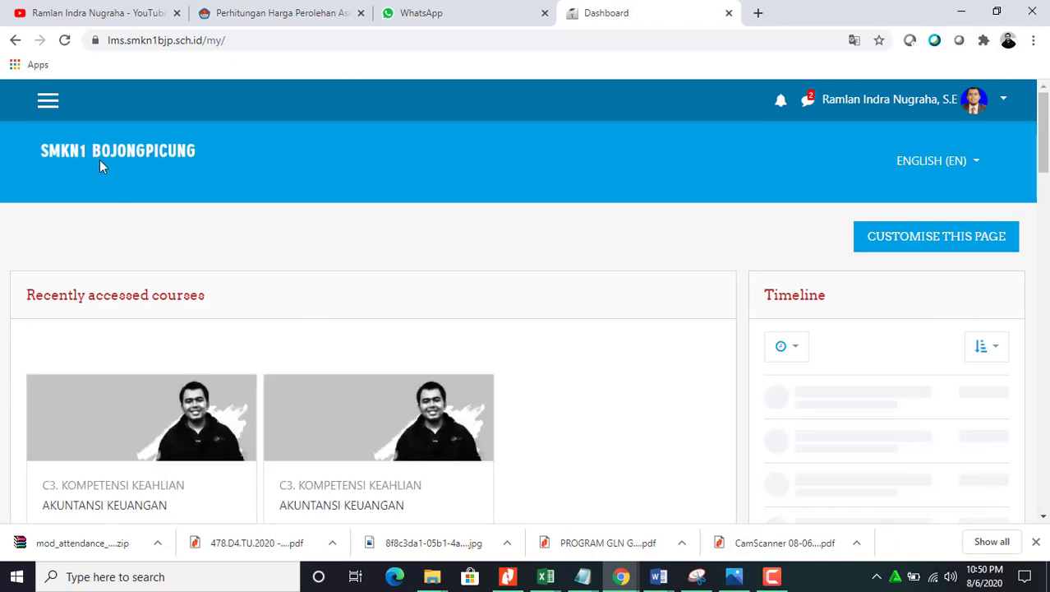
Open the AK-XI-AKL1&2 course from the site navigation and look over its first content sections.
left_click(47, 100)
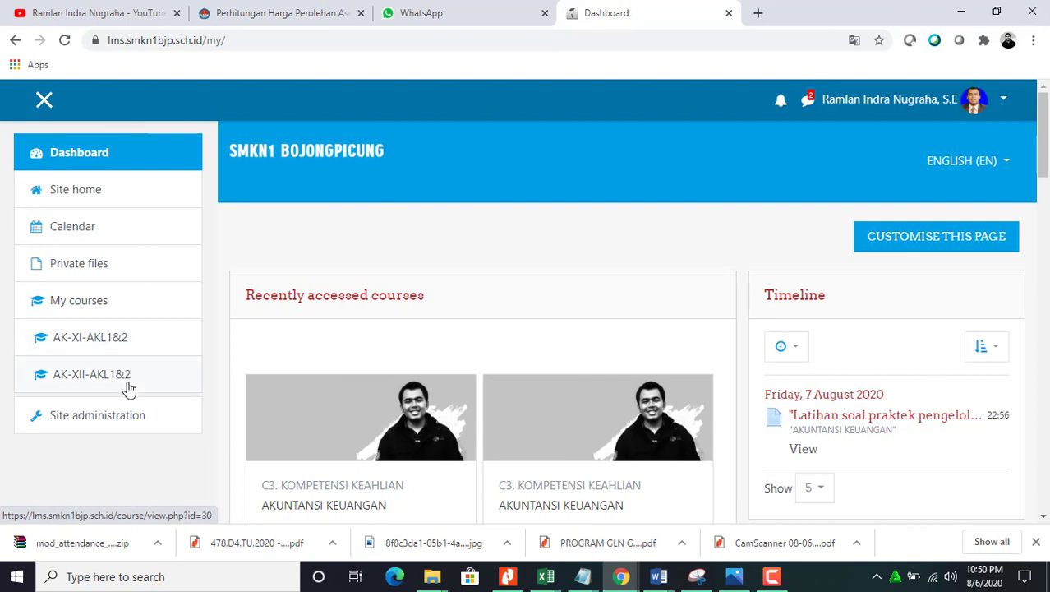
left_click(116, 339)
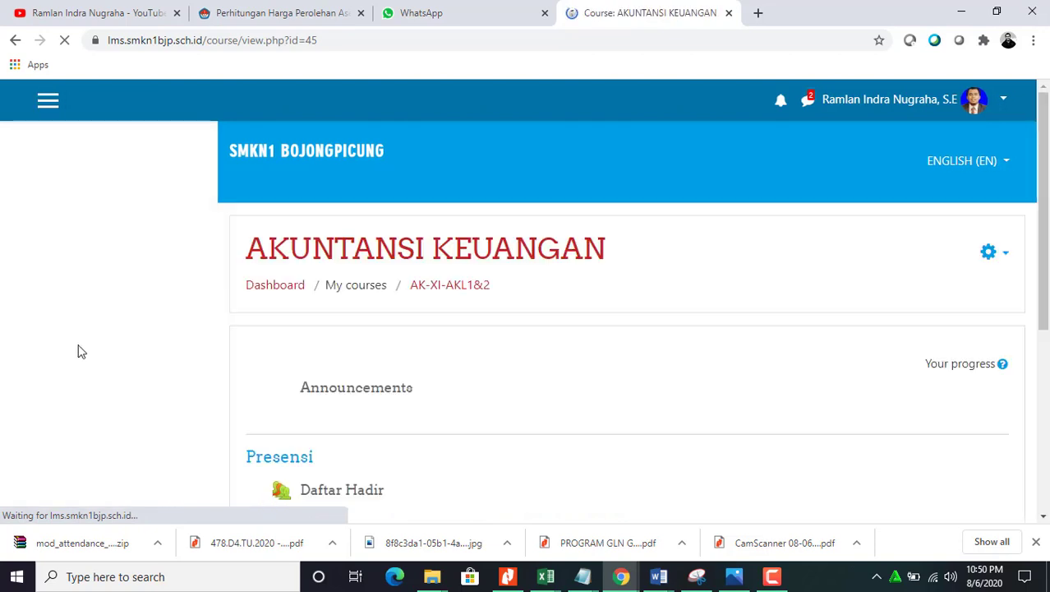
scroll(90, 378, "down", 8)
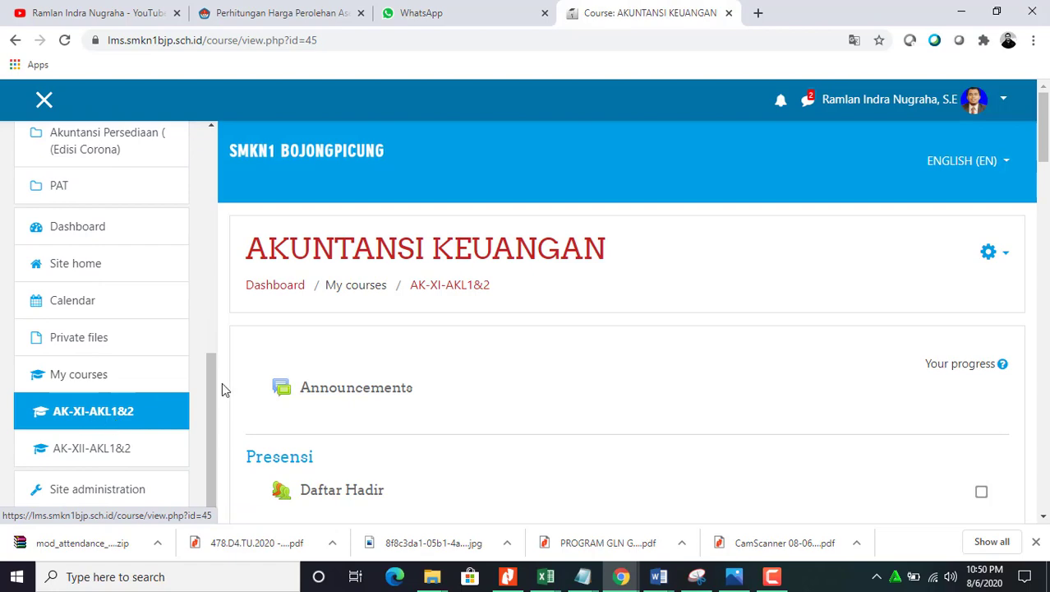
scroll(390, 369, "down", 2)
scroll(390, 370, "down", 1)
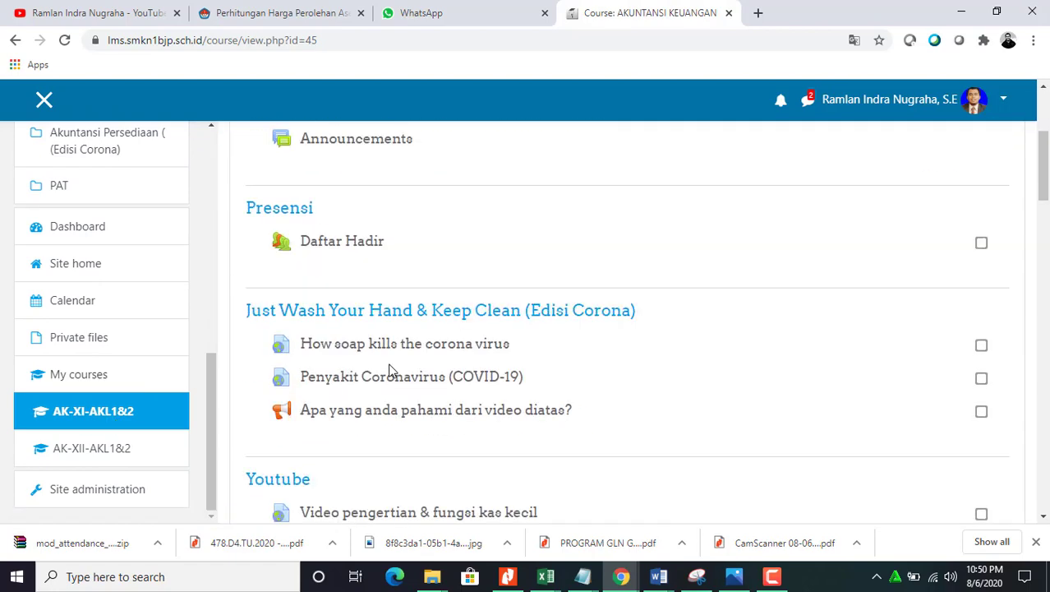
scroll(391, 370, "down", 4)
Open the AK-XI-AKL1&2 course's participants list and look through the enrolled students on its first page.
scroll(142, 284, "up", 6)
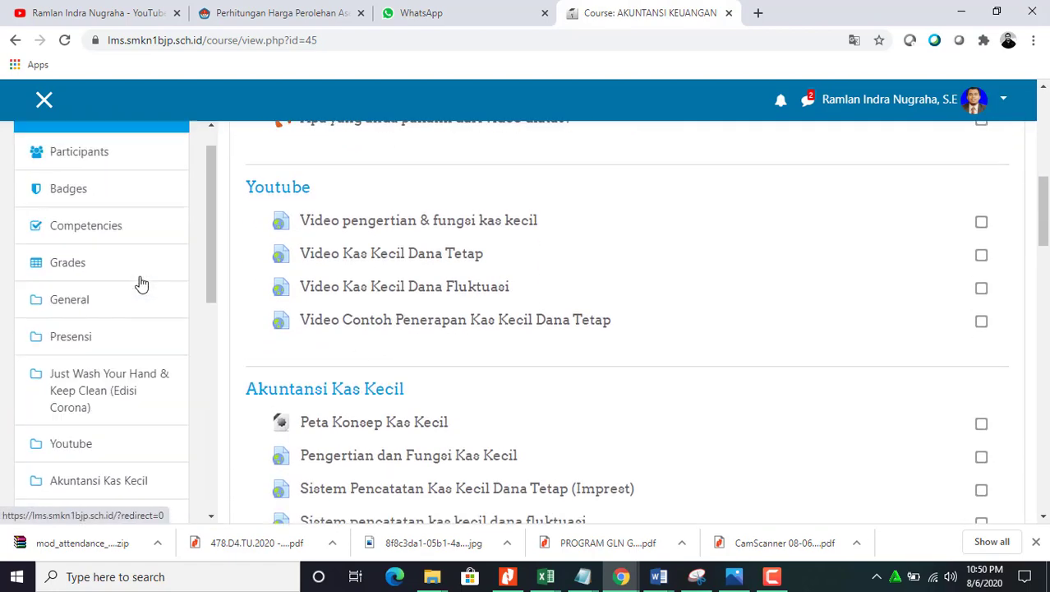
scroll(141, 283, "up", 1)
left_click(110, 194)
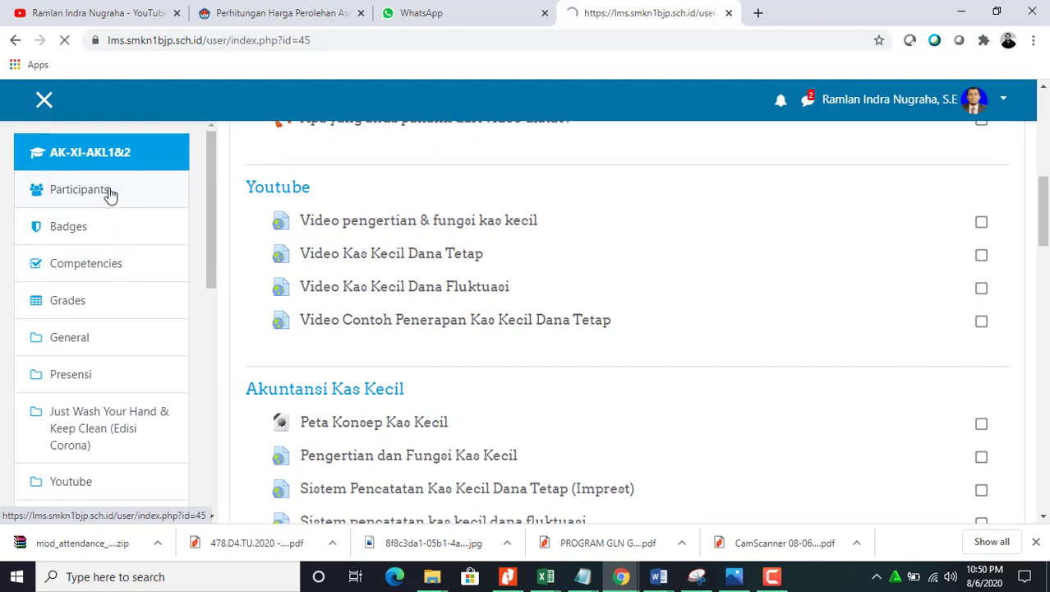
scroll(519, 375, "down", 4)
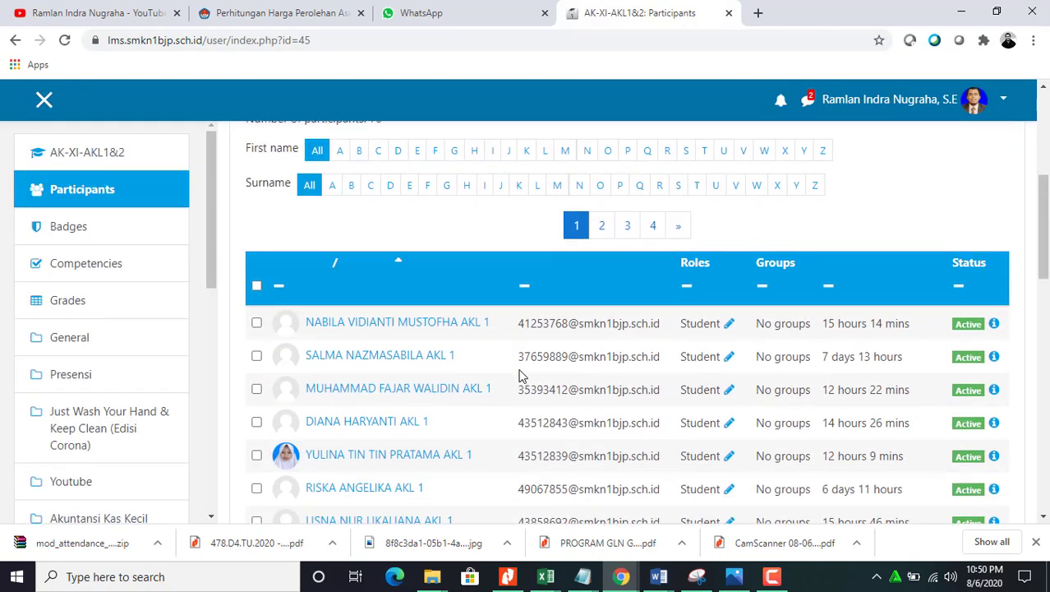
scroll(519, 375, "down", 9)
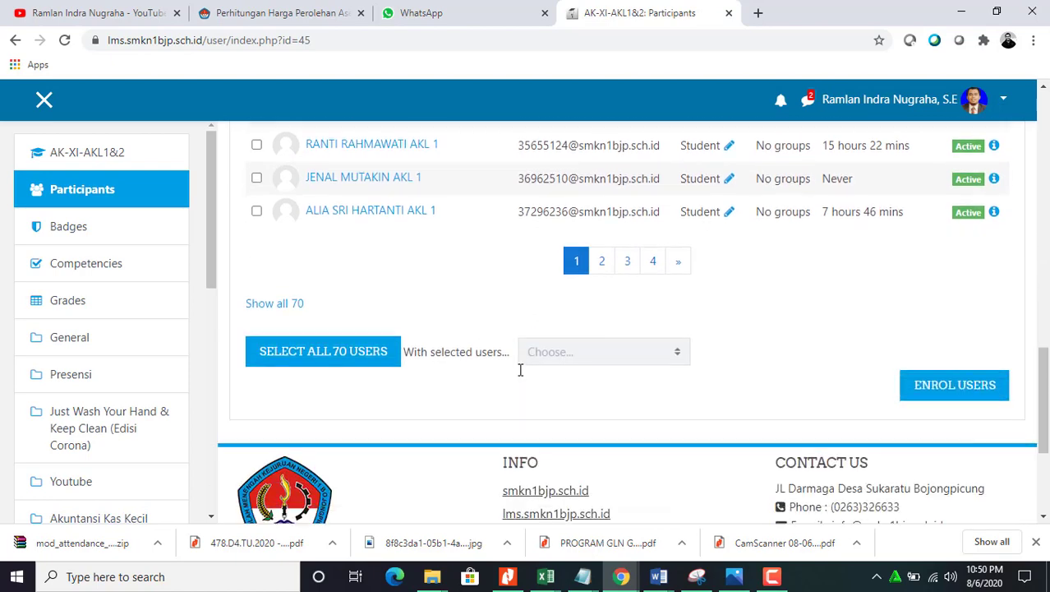
scroll(390, 273, "up", 3)
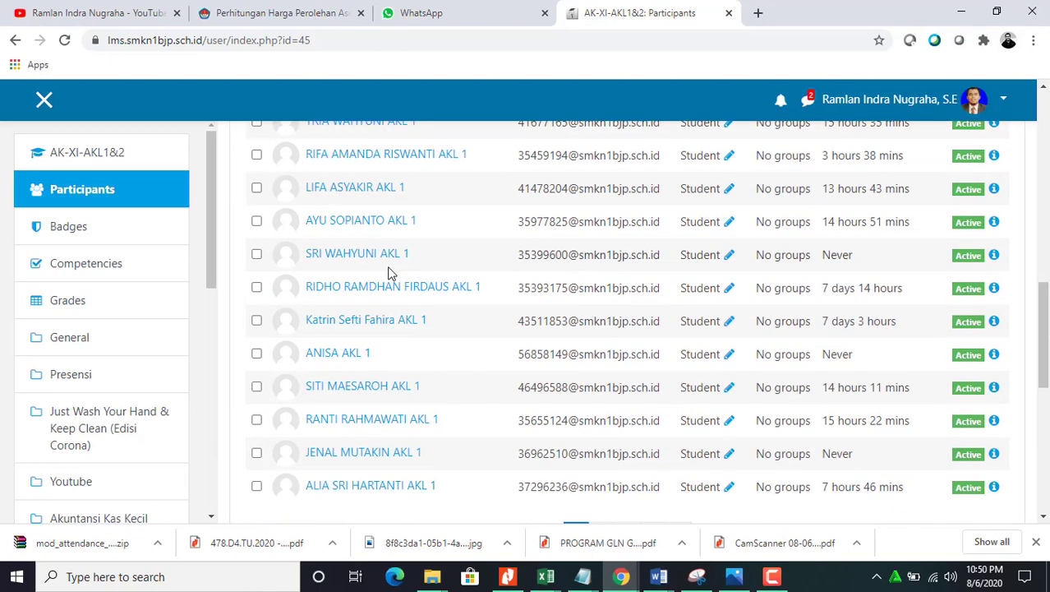
scroll(391, 273, "up", 6)
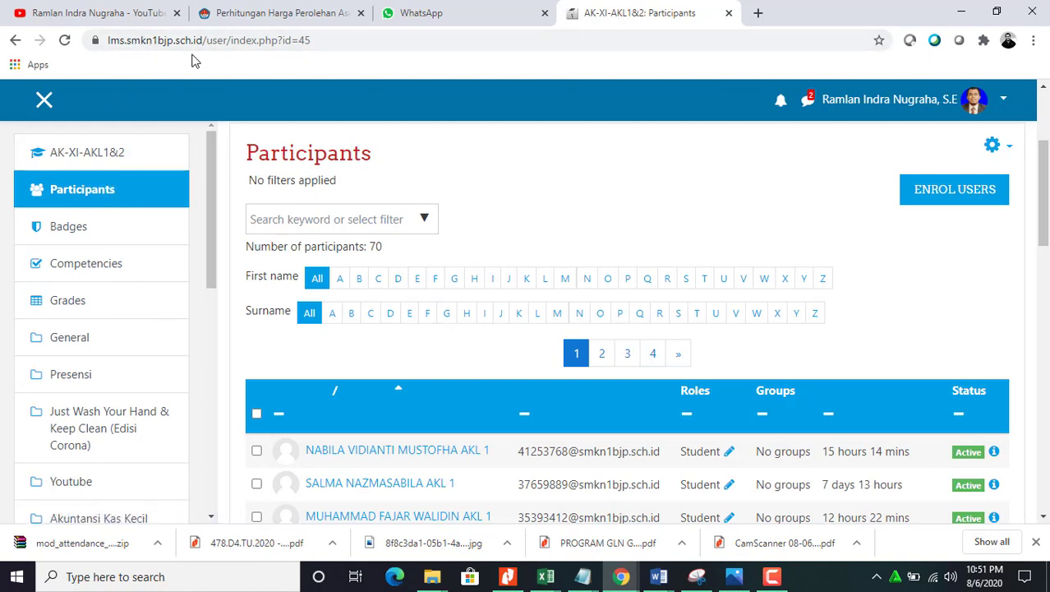
Return to the dashboard and reopen the AK-XI-AKL1&2 course.
scroll(91, 254, "down", 7)
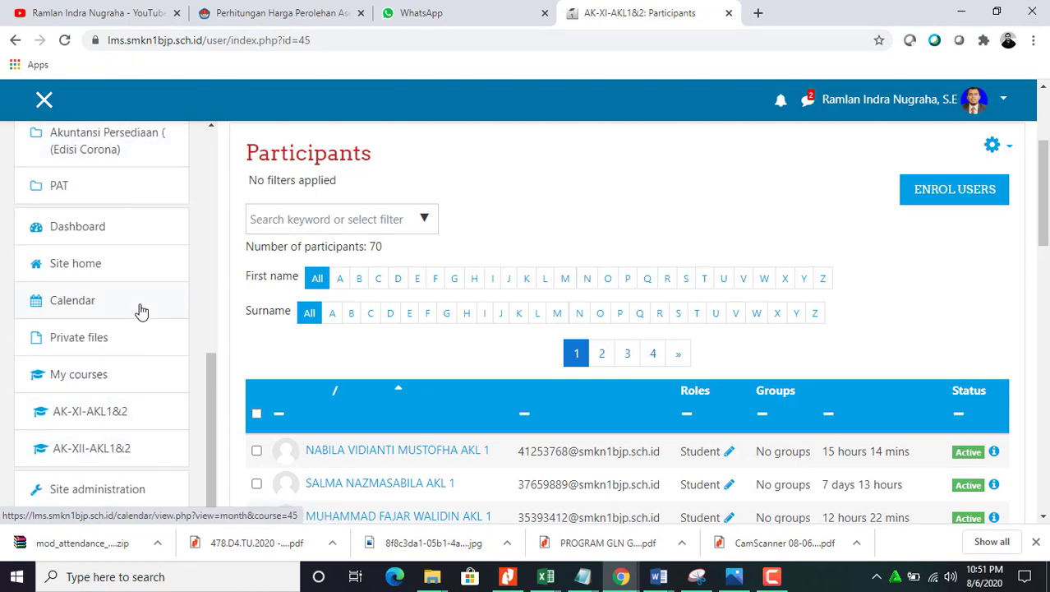
scroll(141, 310, "up", 7)
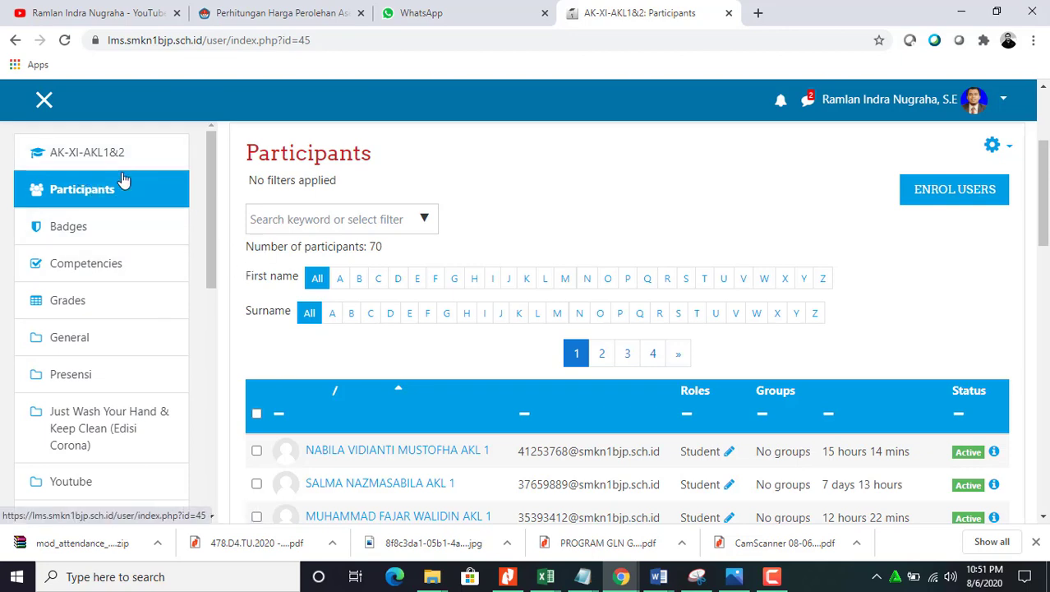
scroll(103, 211, "down", 8)
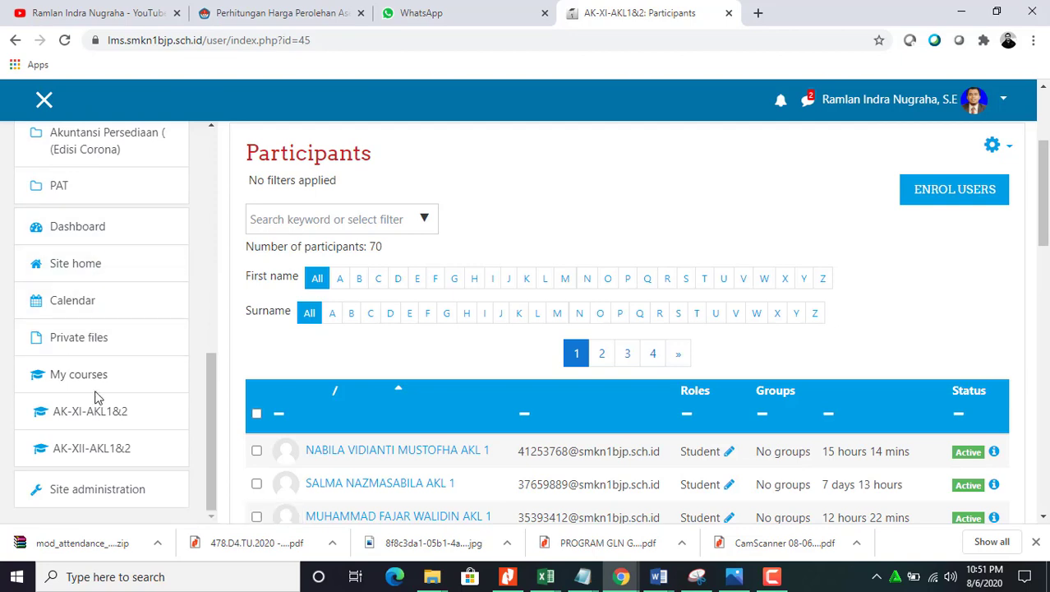
left_click(82, 225)
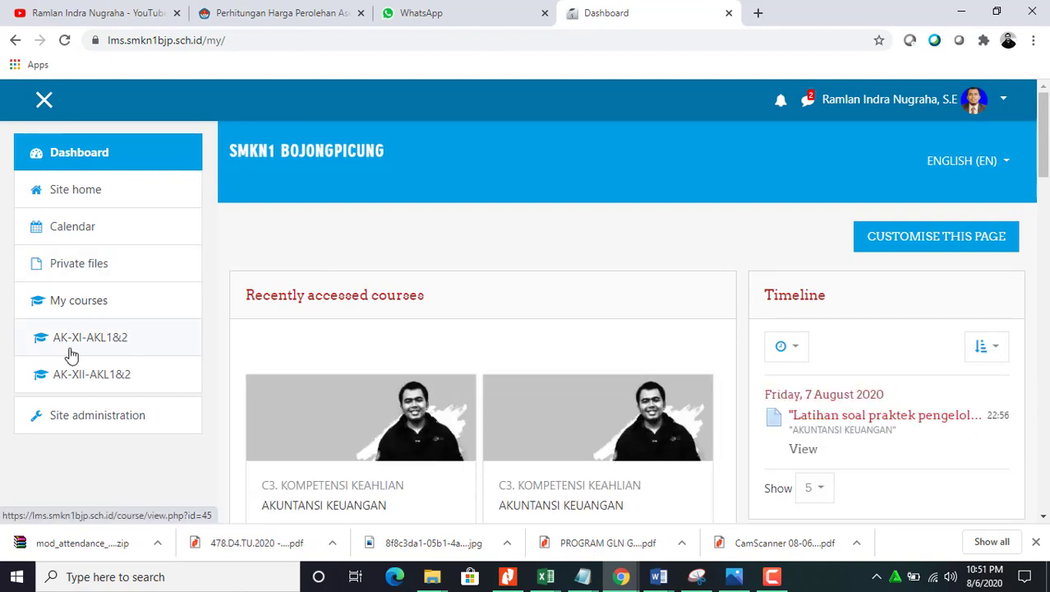
left_click(113, 351)
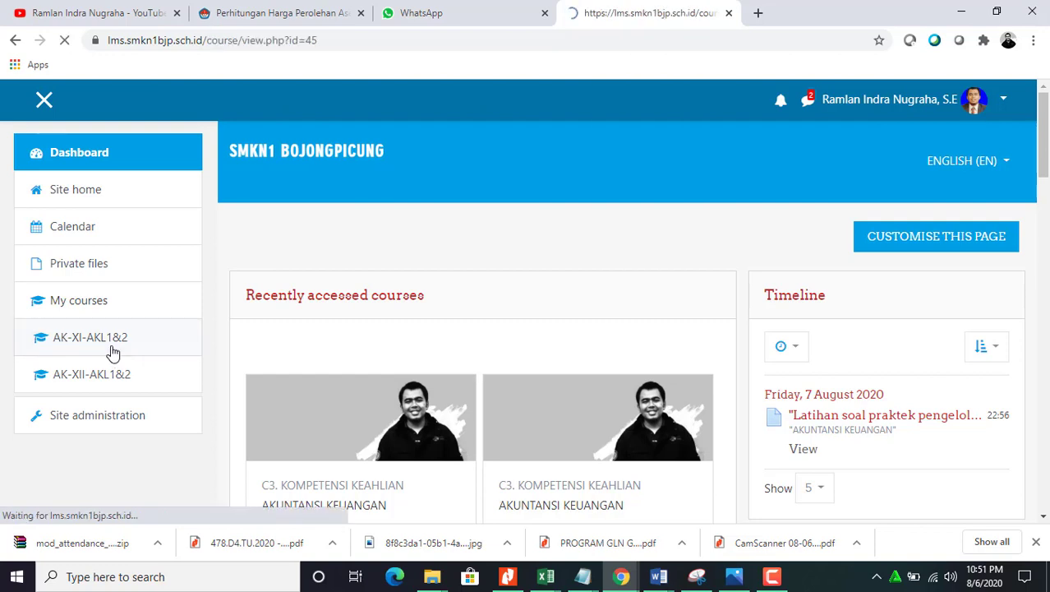
Look over the AK-XI-AKL1&2 course page from Announcements down to the materials and quiz in the Akuntansi Kas Kecil section.
scroll(500, 313, "down", 3)
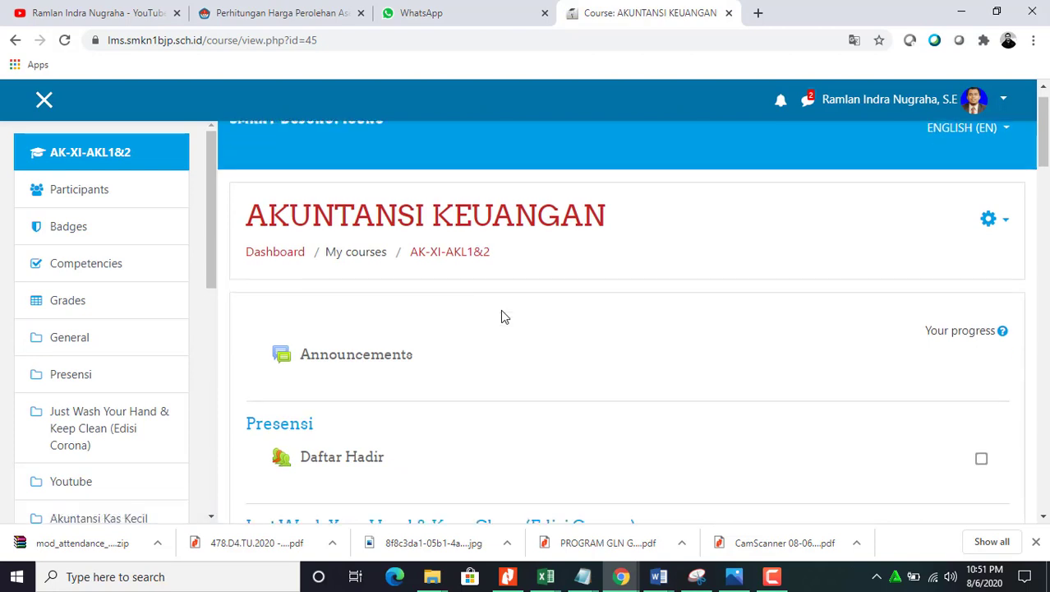
scroll(501, 316, "up", 2)
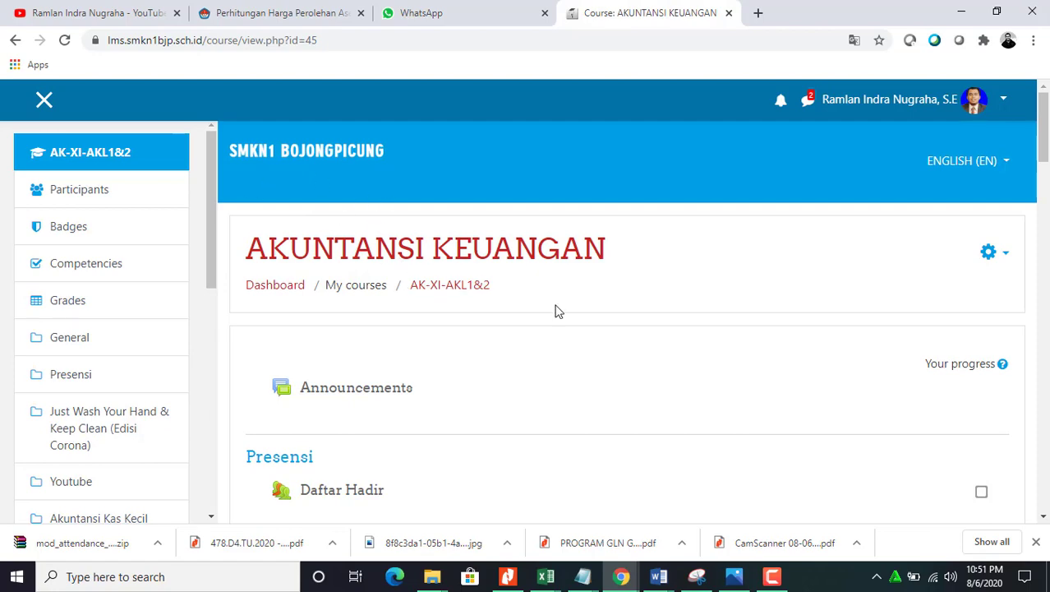
scroll(465, 375, "down", 10)
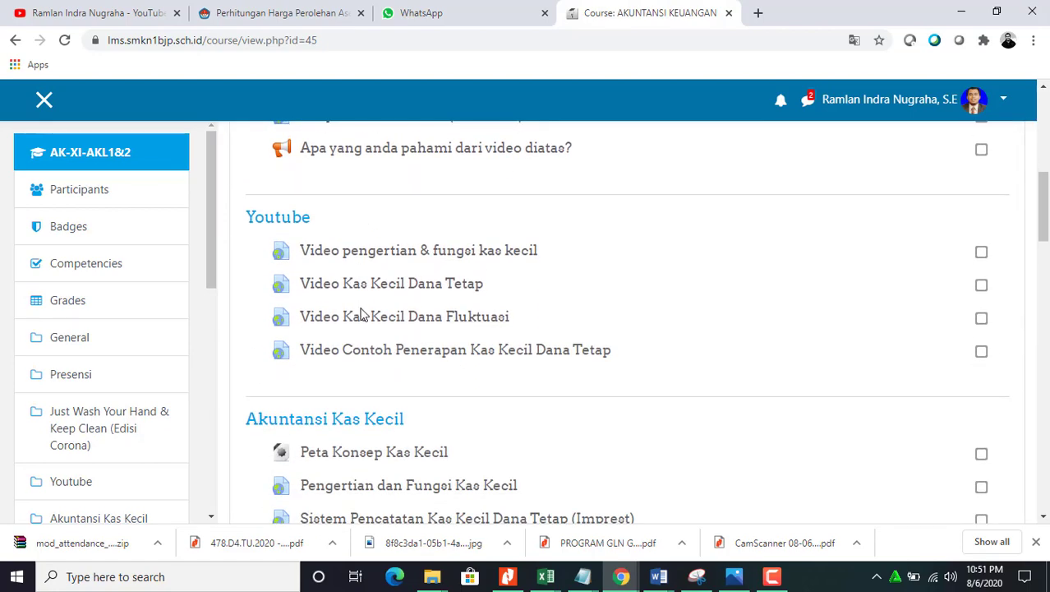
scroll(429, 305, "down", 3)
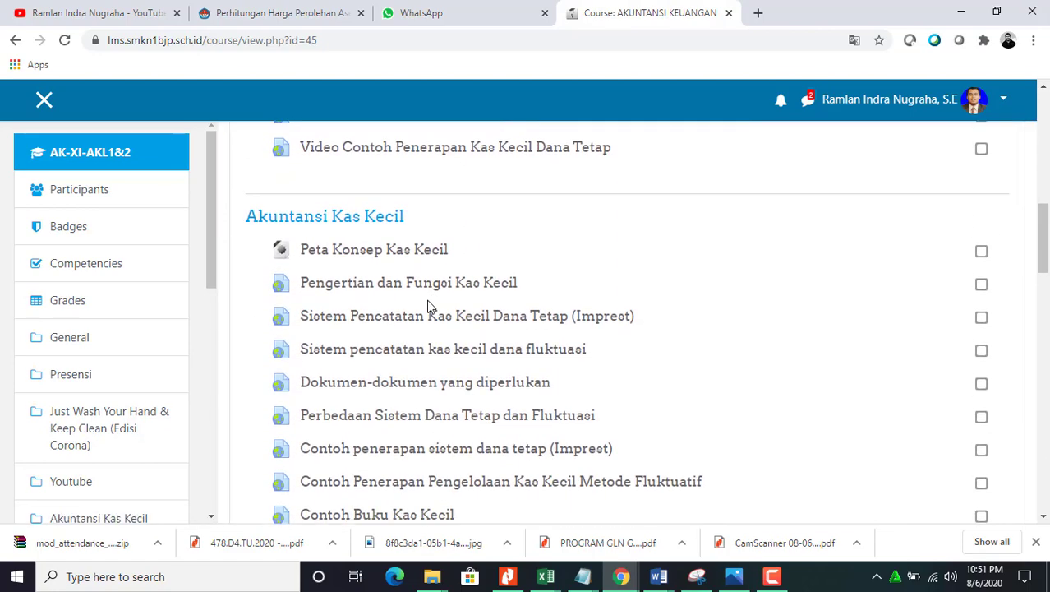
scroll(429, 305, "down", 3)
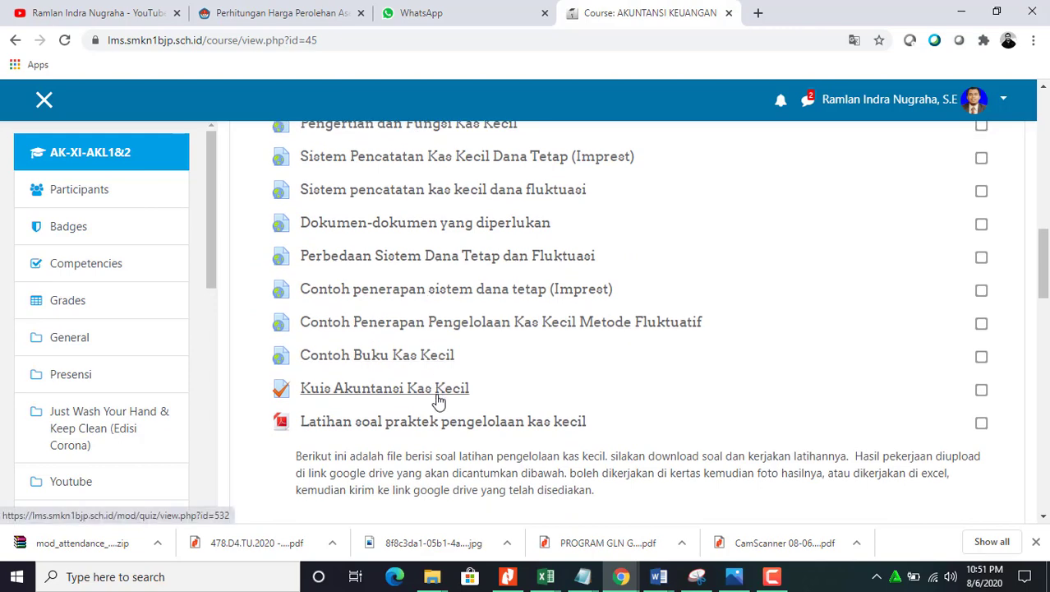
scroll(525, 304, "up", 6)
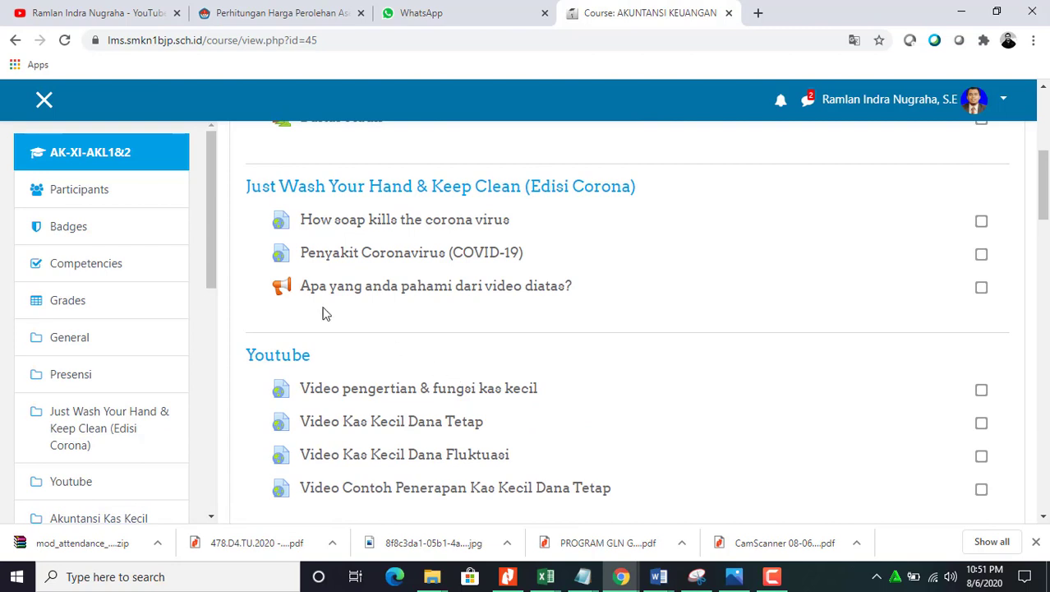
scroll(371, 244, "up", 2)
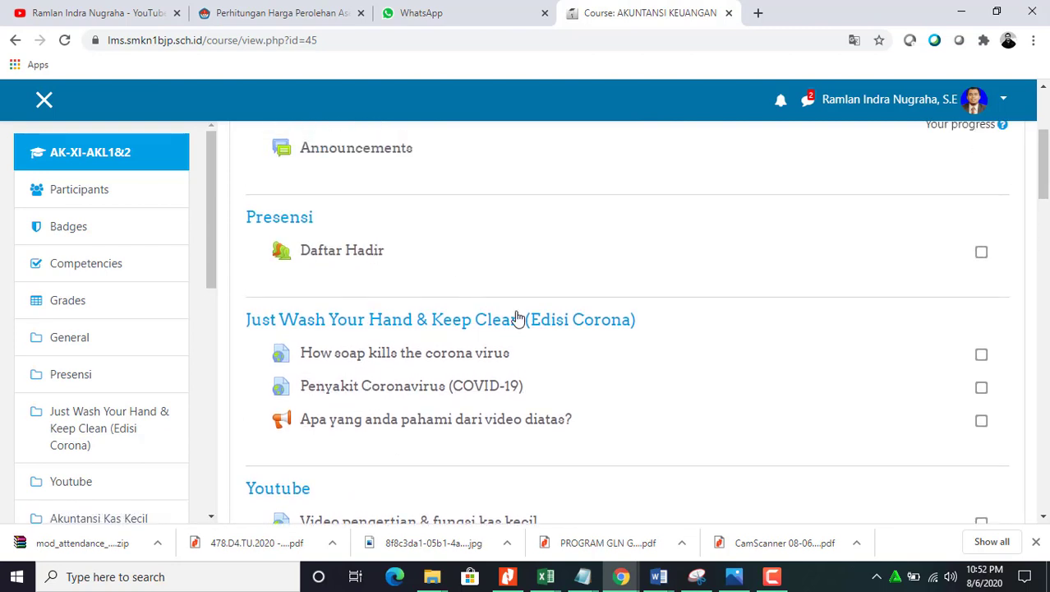
scroll(473, 308, "up", 3)
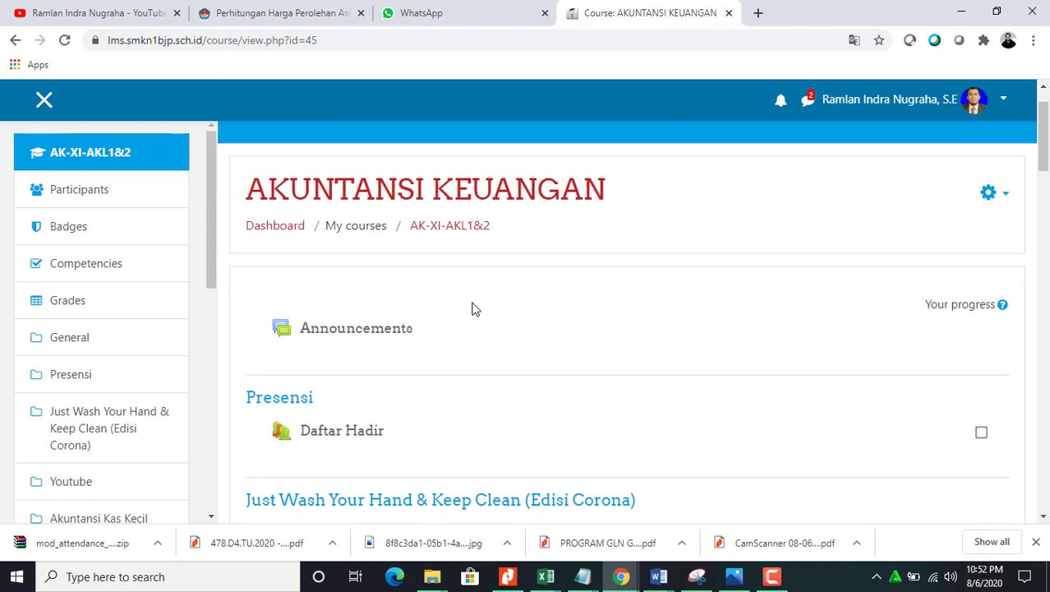
scroll(473, 308, "down", 20)
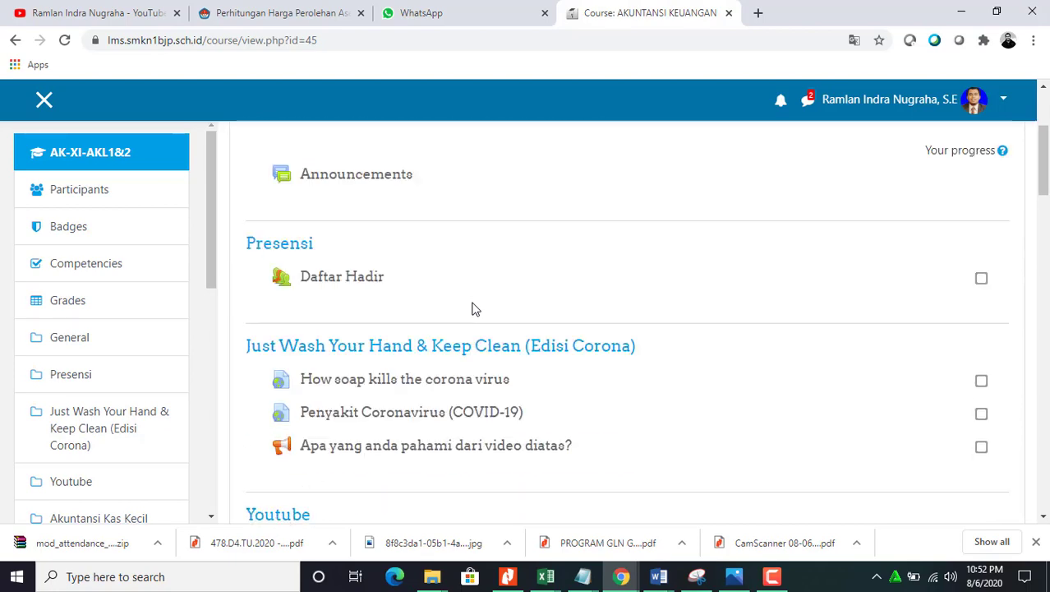
scroll(473, 308, "up", 20)
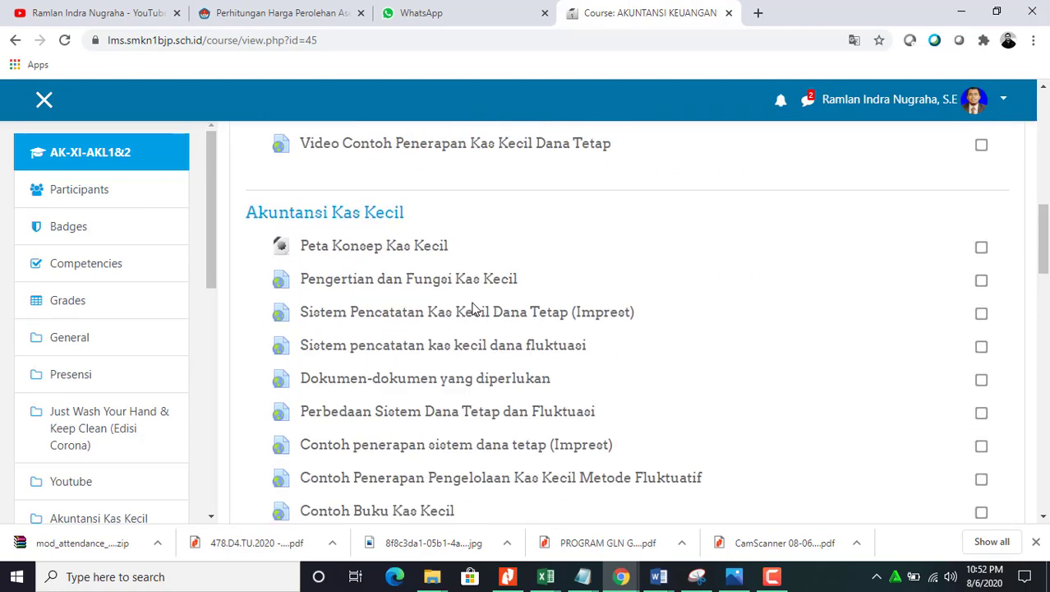
scroll(472, 308, "up", 1)
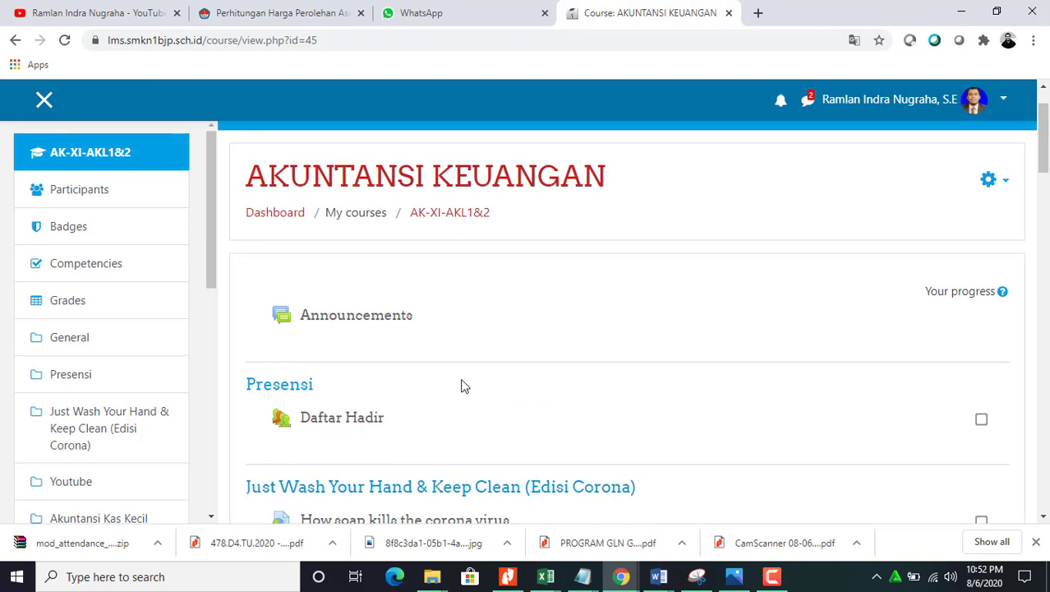
Examine the course's sections one by one, from Presensi through the Youtube and accounting topics to the PAT exam.
scroll(448, 378, "down", 2)
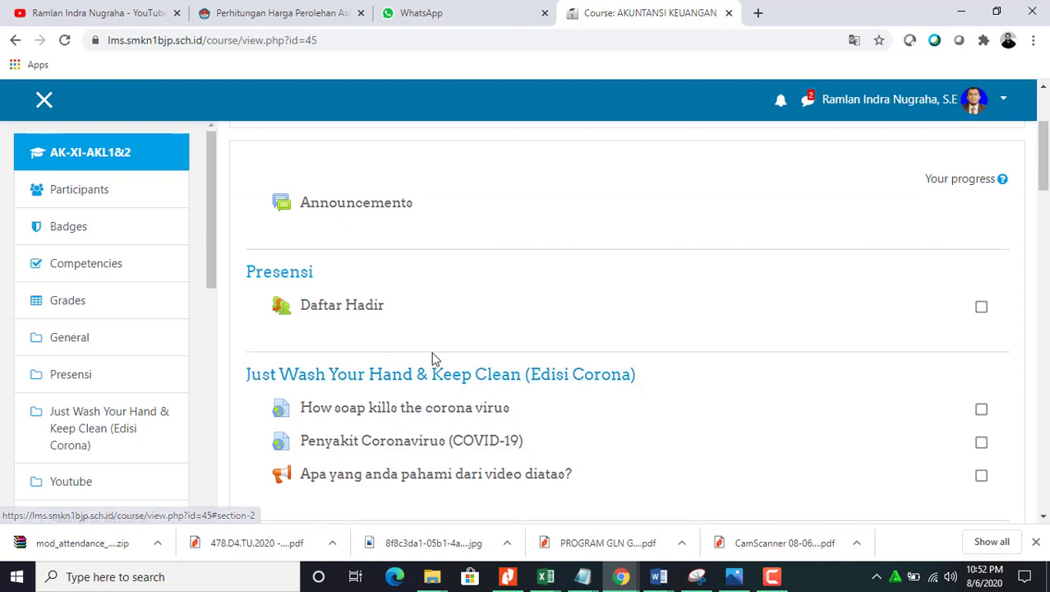
scroll(344, 248, "down", 2)
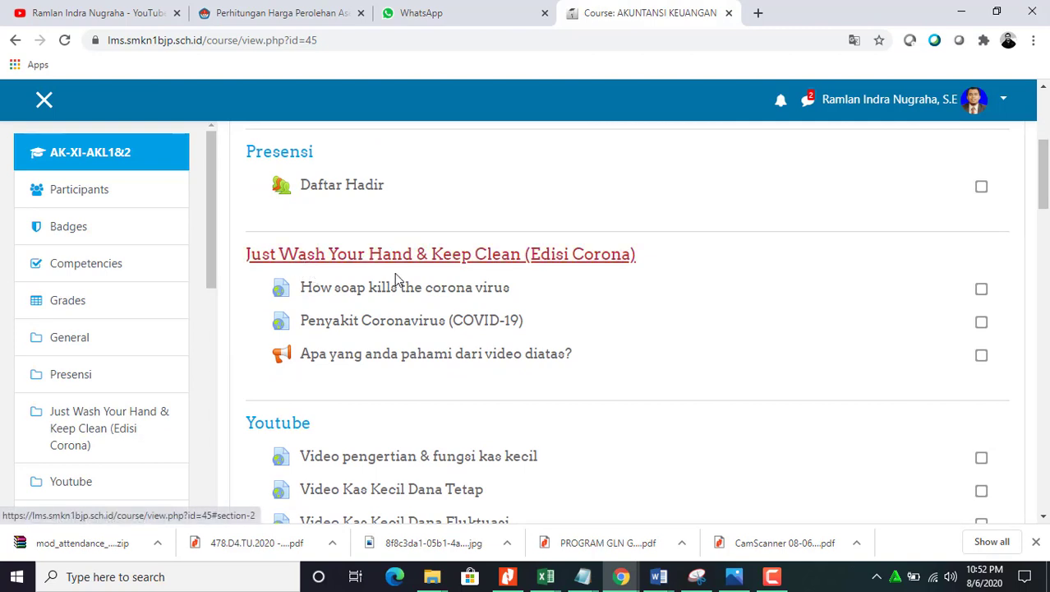
scroll(348, 289, "down", 2)
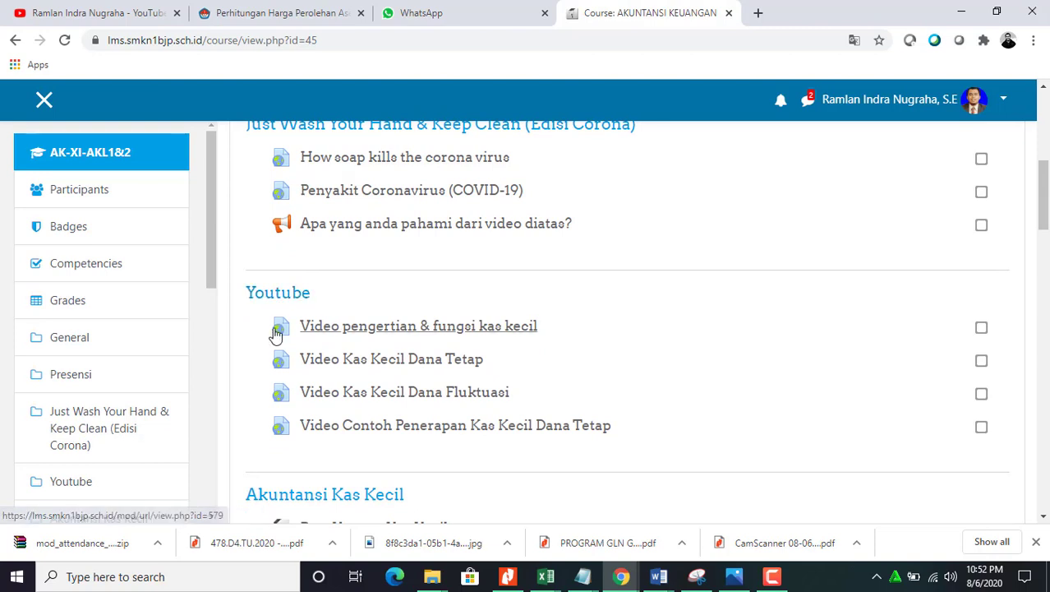
scroll(304, 337, "down", 2)
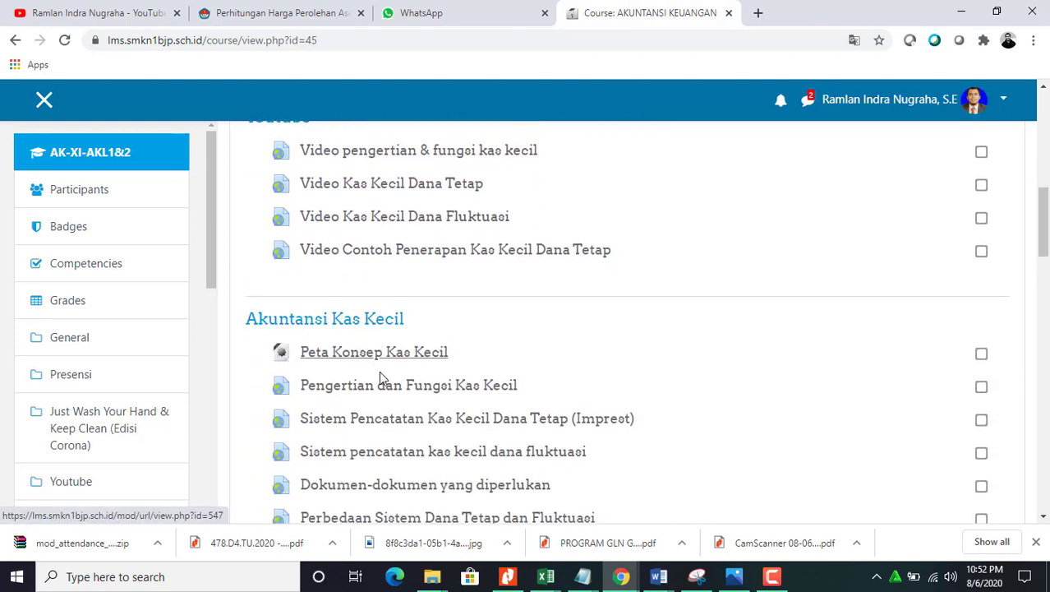
scroll(380, 376, "down", 2)
scroll(380, 376, "up", 2)
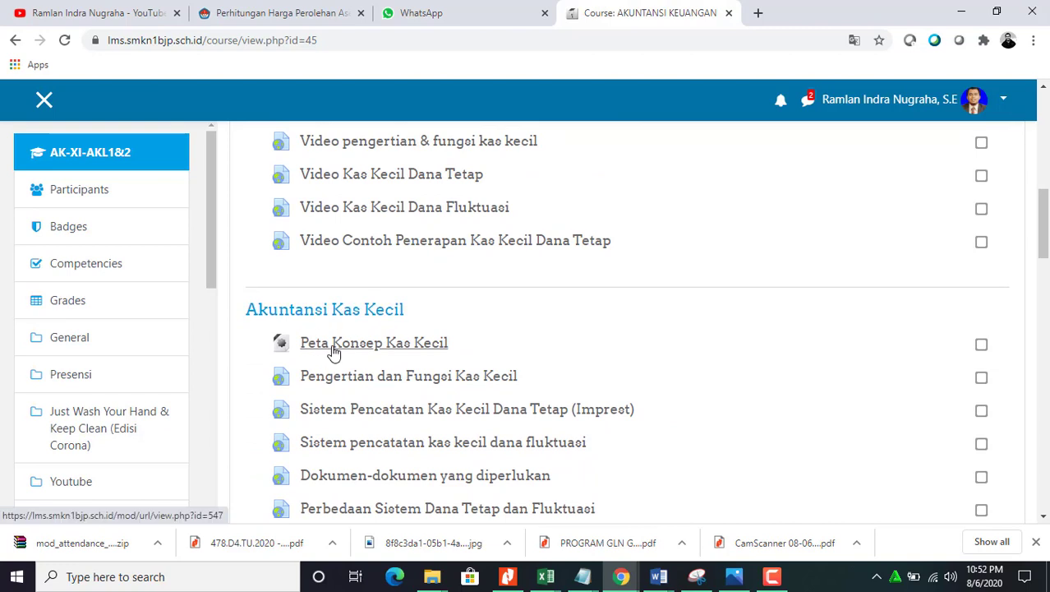
scroll(332, 351, "down", 1)
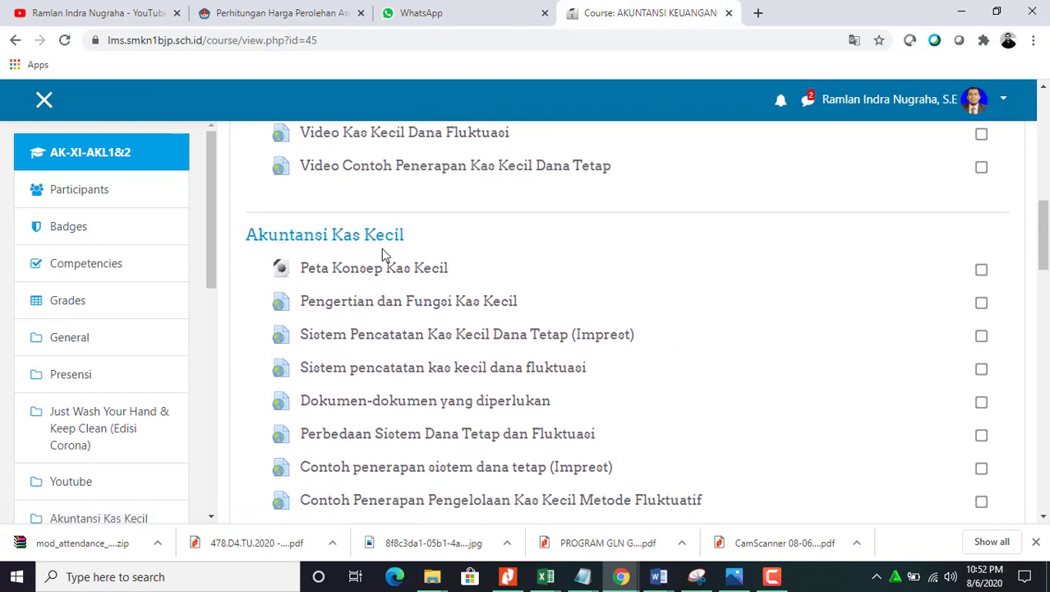
scroll(464, 259, "down", 8)
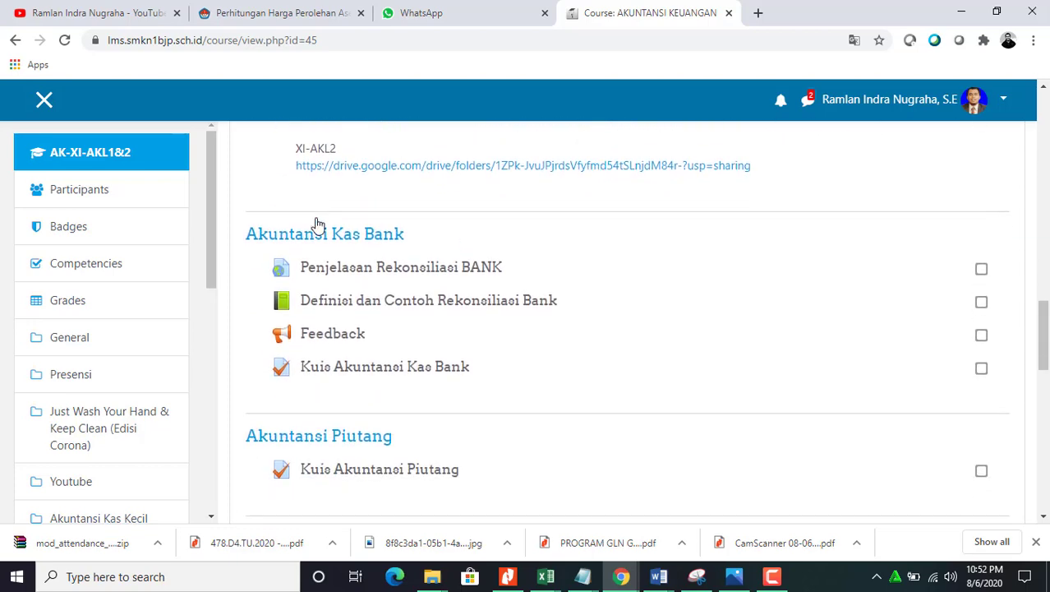
scroll(417, 275, "down", 4)
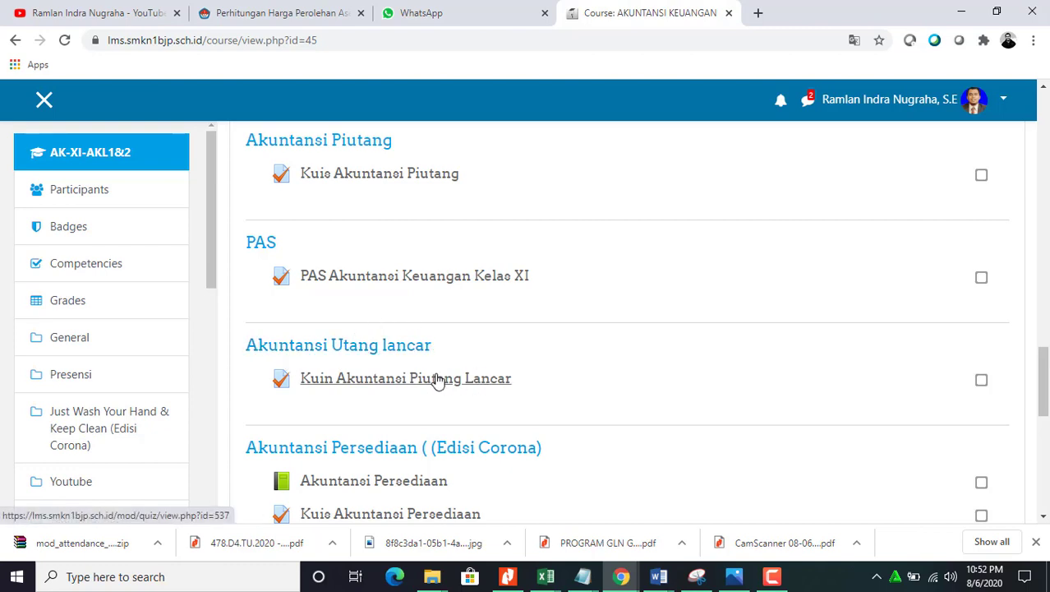
scroll(436, 378, "down", 2)
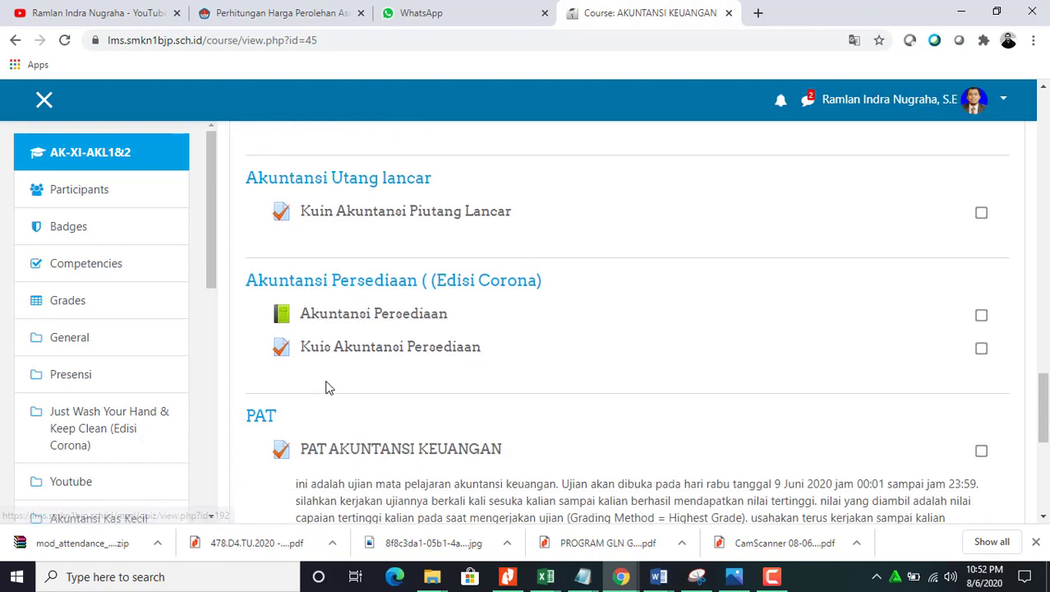
scroll(301, 422, "down", 3)
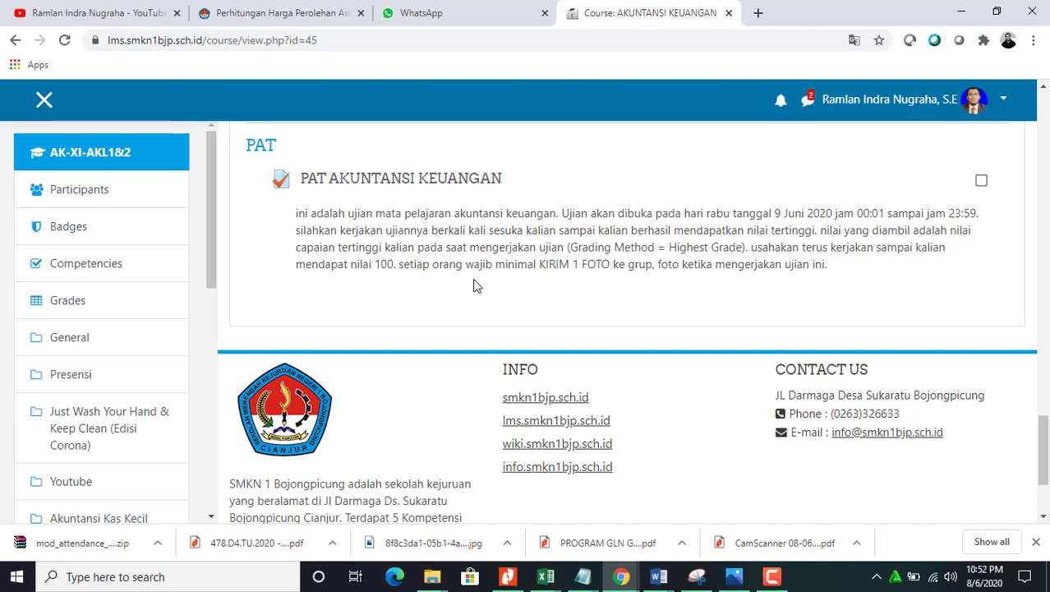
Turn editing on for the AK-XI-AKL1&2 course and look over the editing controls on its first sections.
scroll(474, 285, "up", 20)
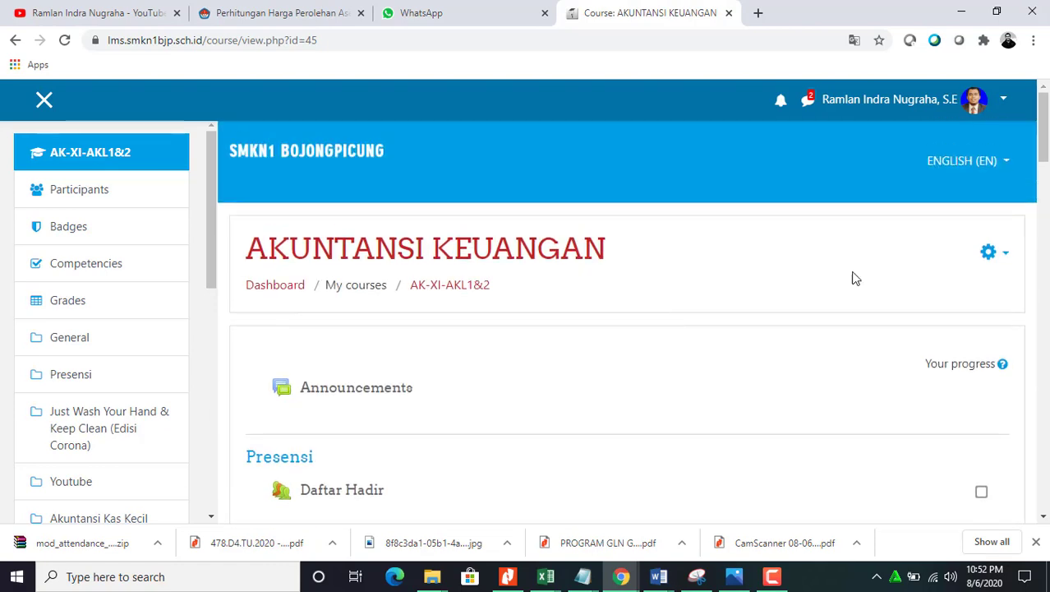
left_click(1006, 257)
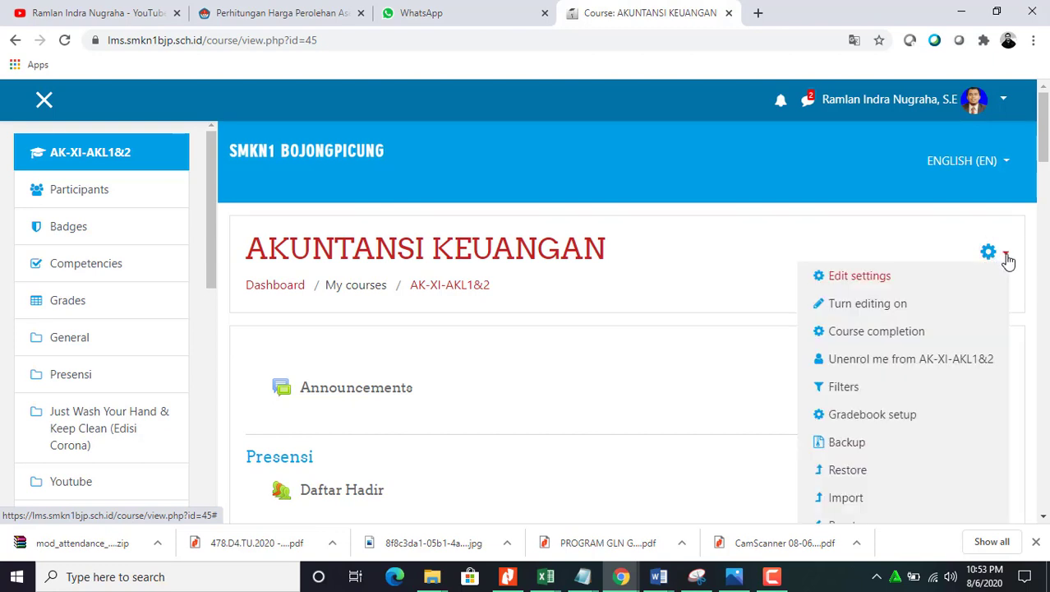
left_click(881, 306)
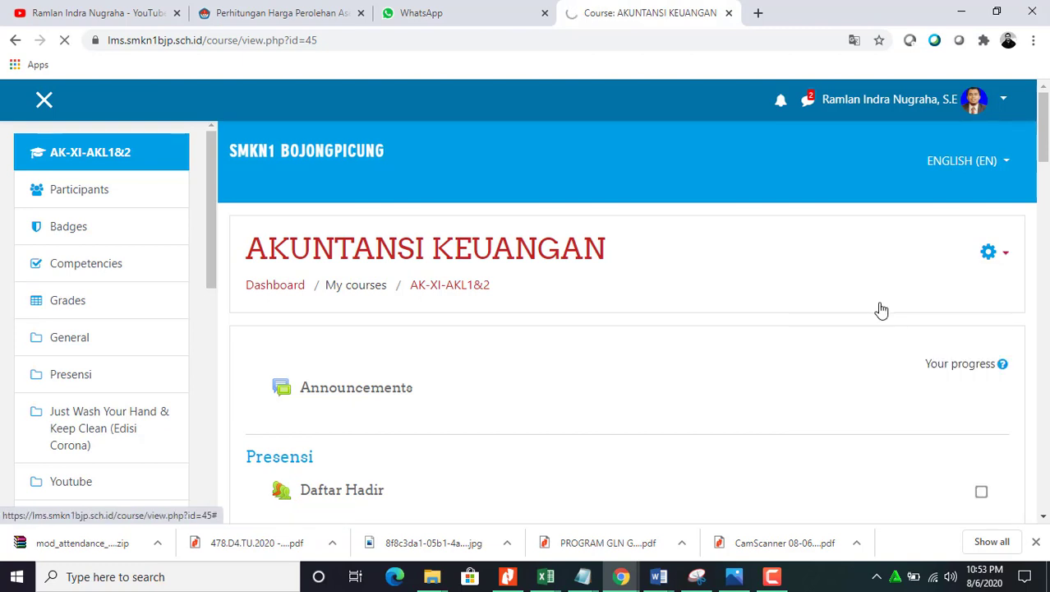
scroll(553, 351, "down", 2)
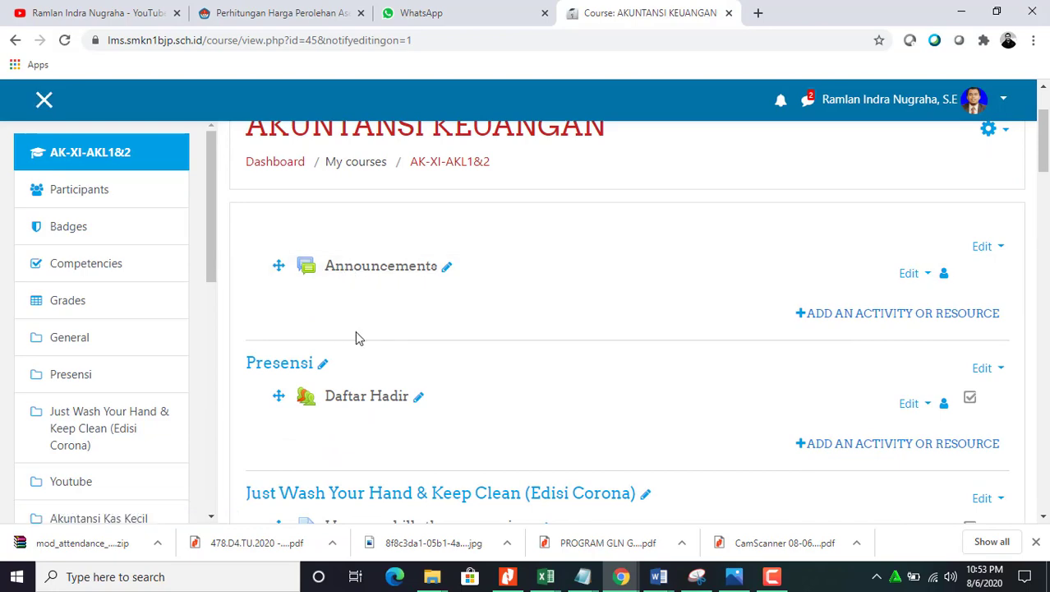
scroll(355, 332, "down", 3)
scroll(270, 216, "up", 2)
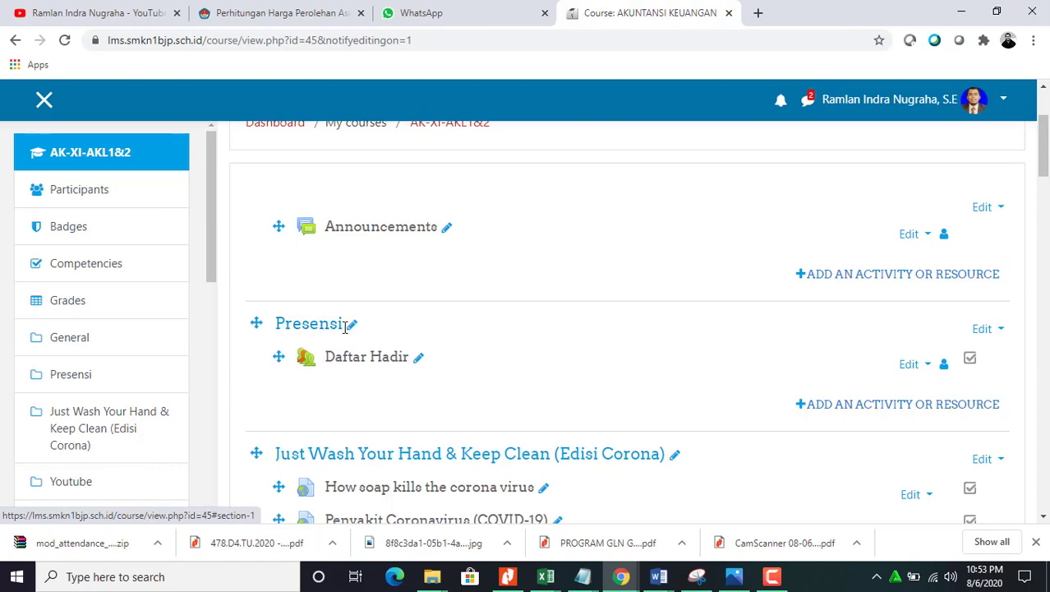
scroll(435, 474, "down", 3)
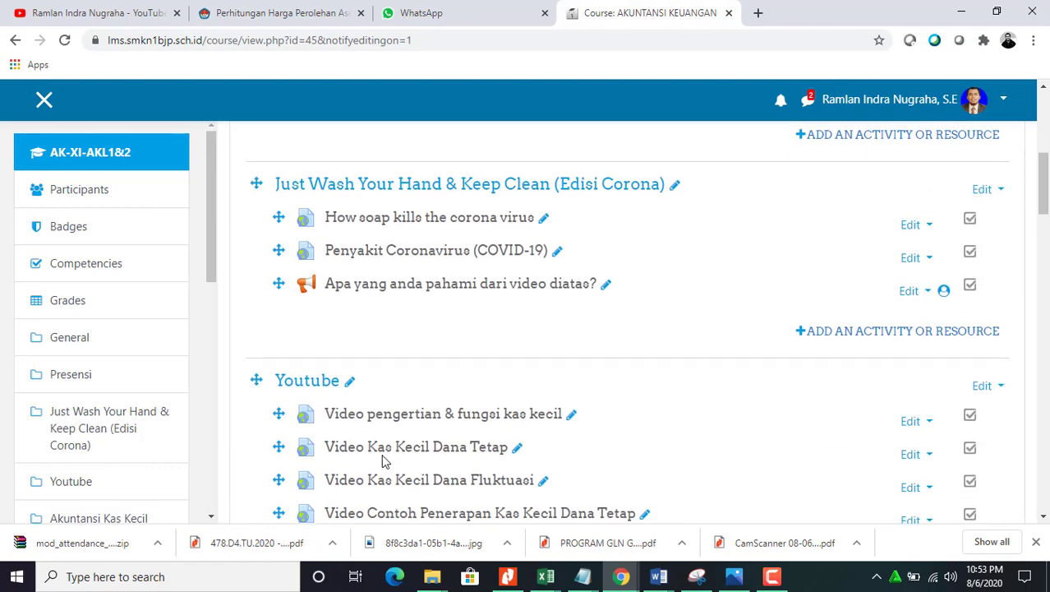
scroll(383, 429, "up", 5)
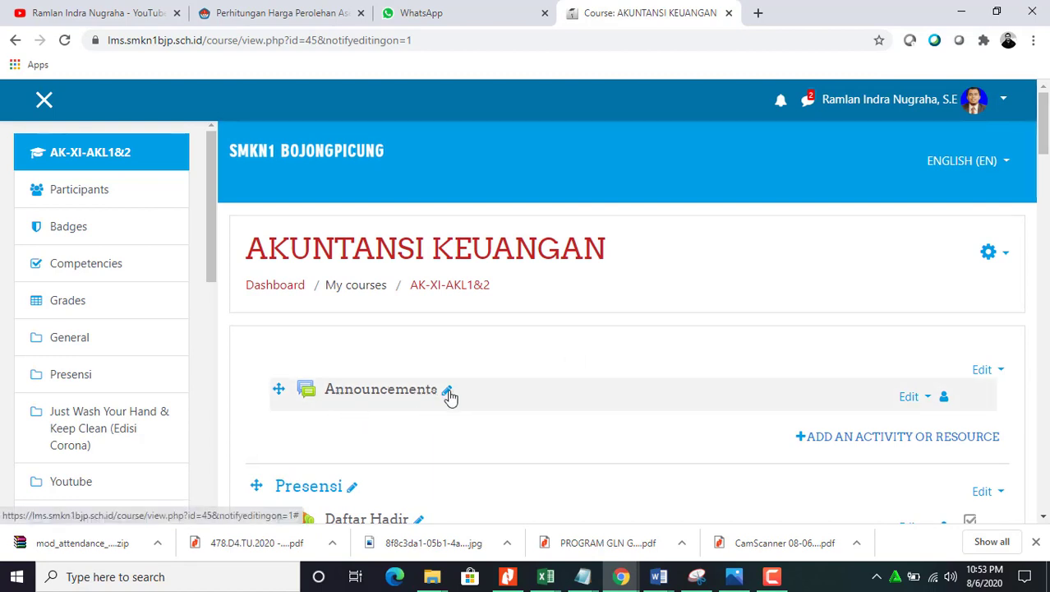
Add 1 new topic section at the end of the course, after the PAT section.
scroll(483, 406, "down", 3)
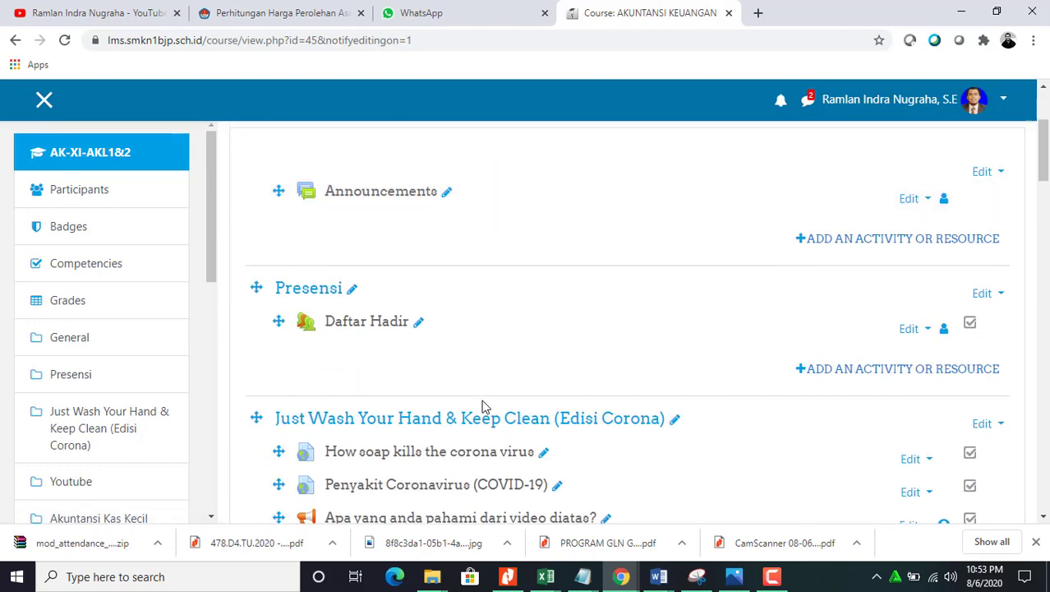
scroll(484, 406, "down", 7)
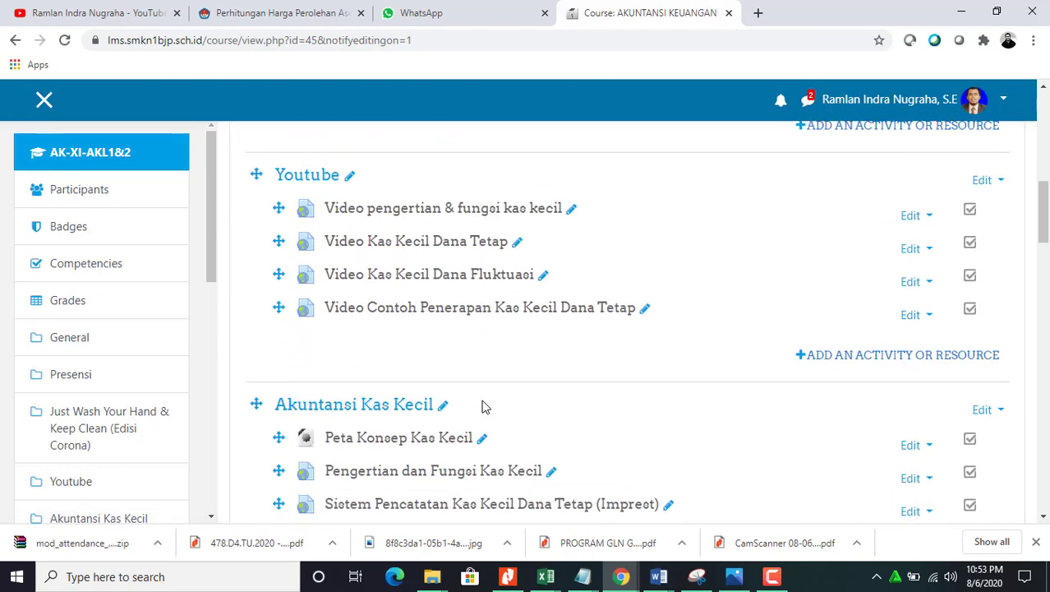
scroll(483, 406, "down", 20)
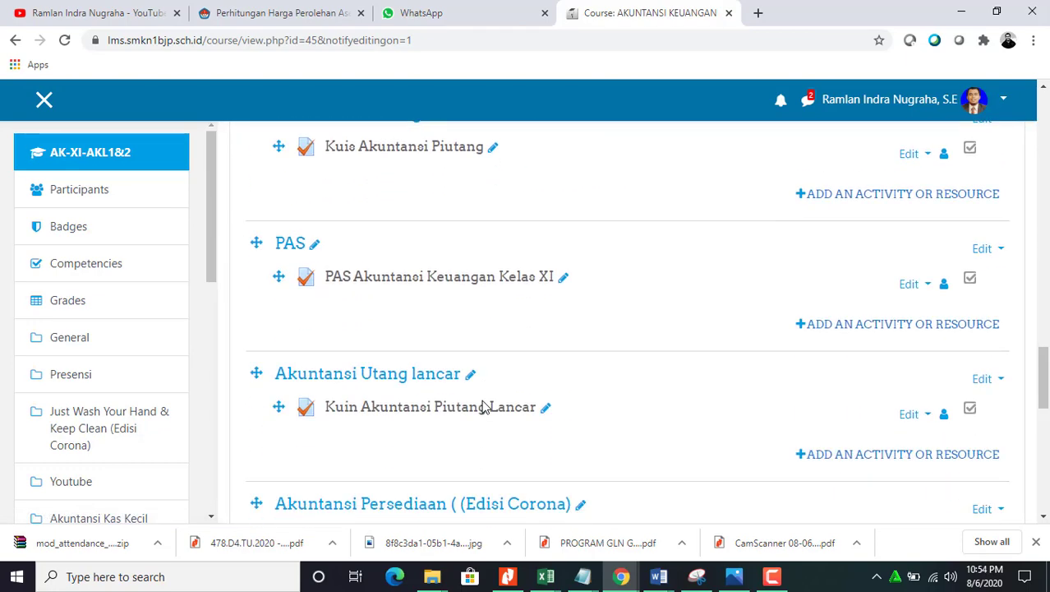
scroll(483, 406, "down", 10)
scroll(483, 407, "up", 5)
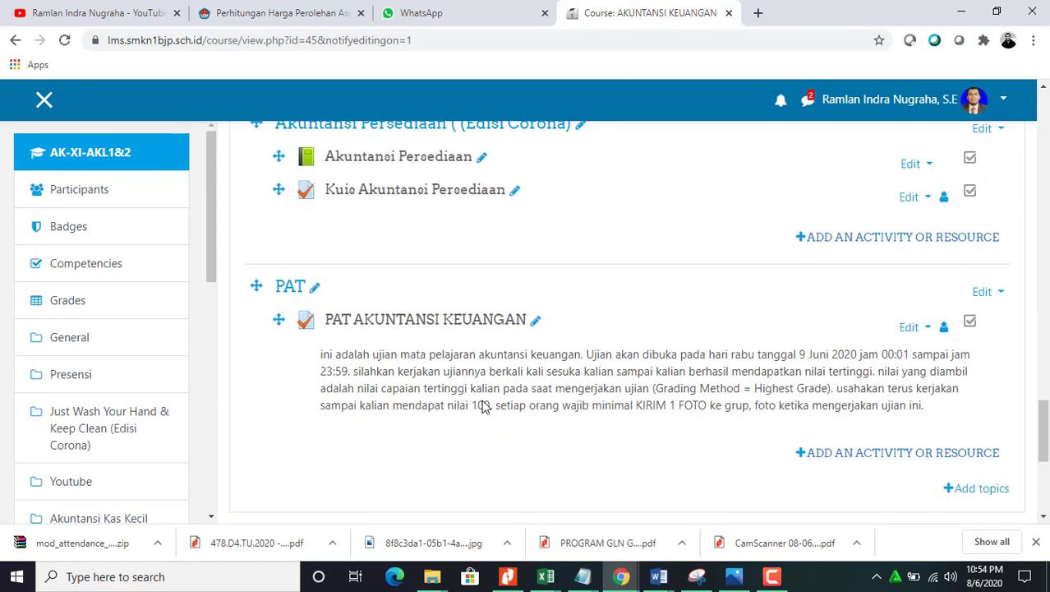
scroll(484, 403, "down", 2)
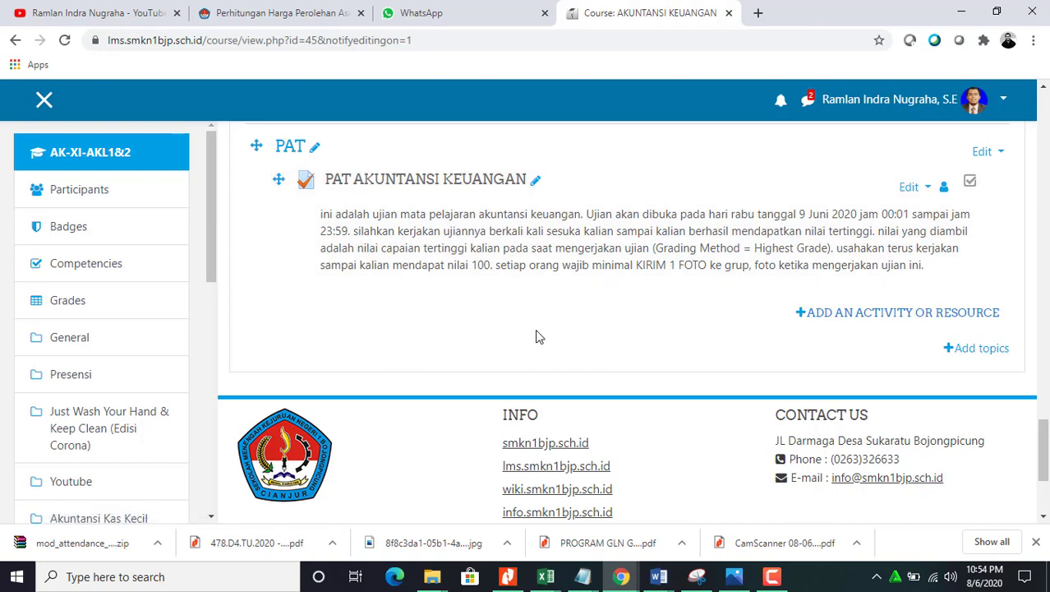
left_click(966, 351)
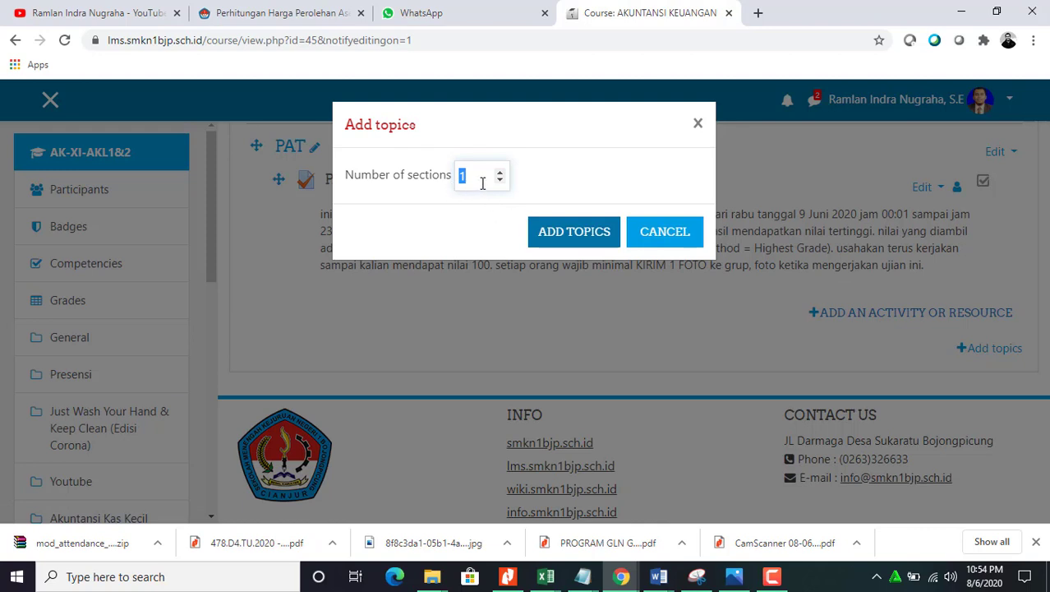
left_click(574, 233)
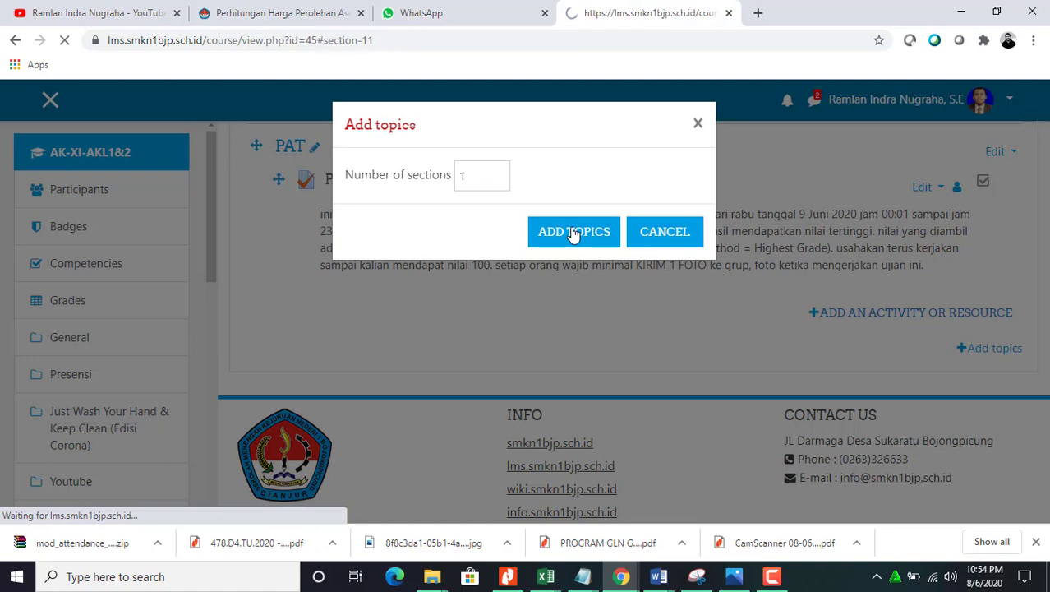
Rename the new Topic 11 section below the PAT section as "Percobaan membuat topik".
scroll(358, 360, "down", 20)
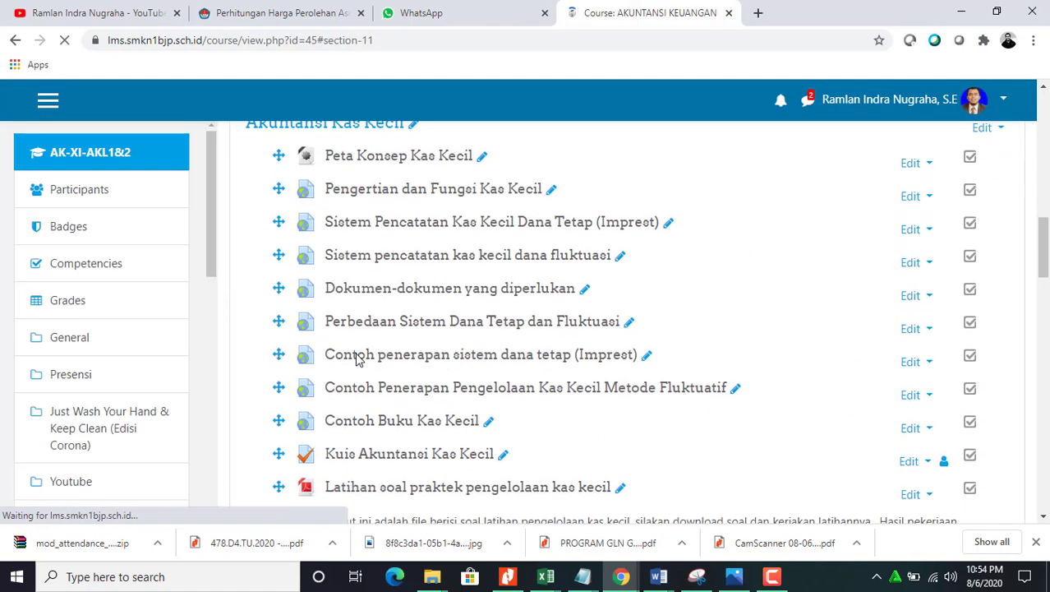
scroll(358, 360, "down", 15)
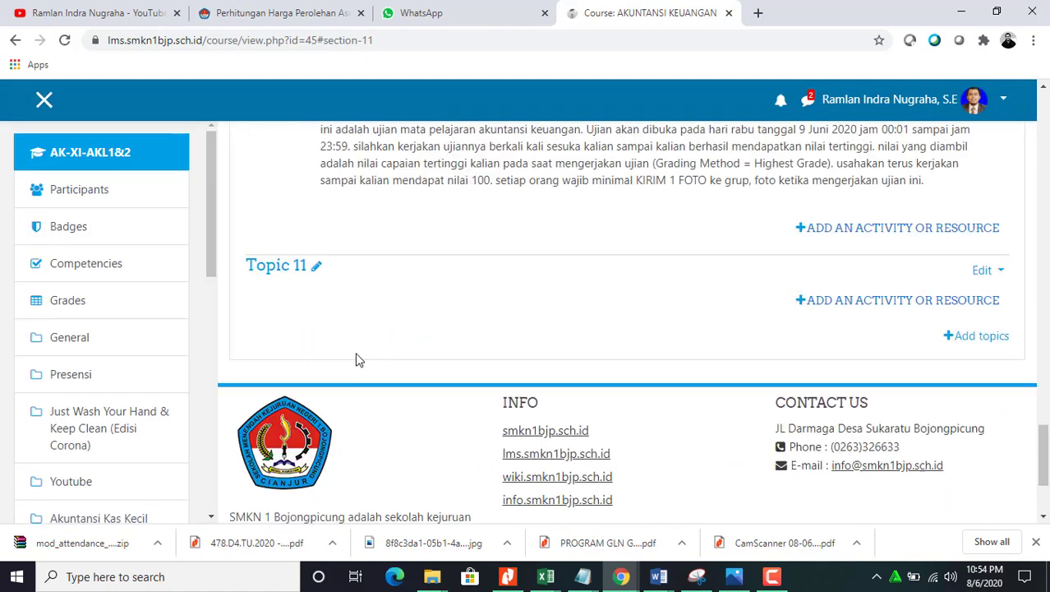
scroll(356, 360, "up", 2)
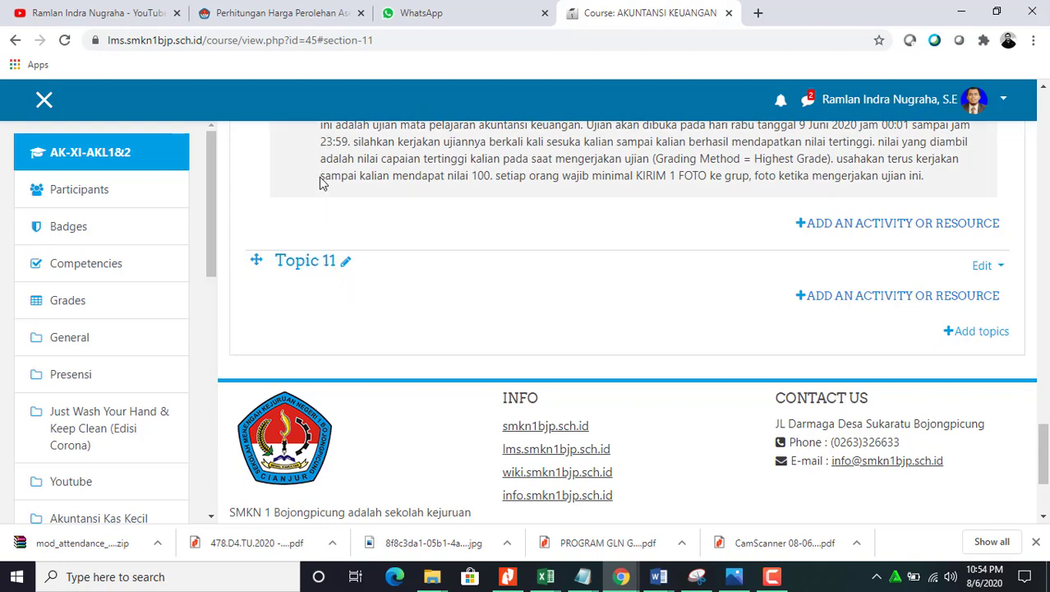
left_click(347, 268)
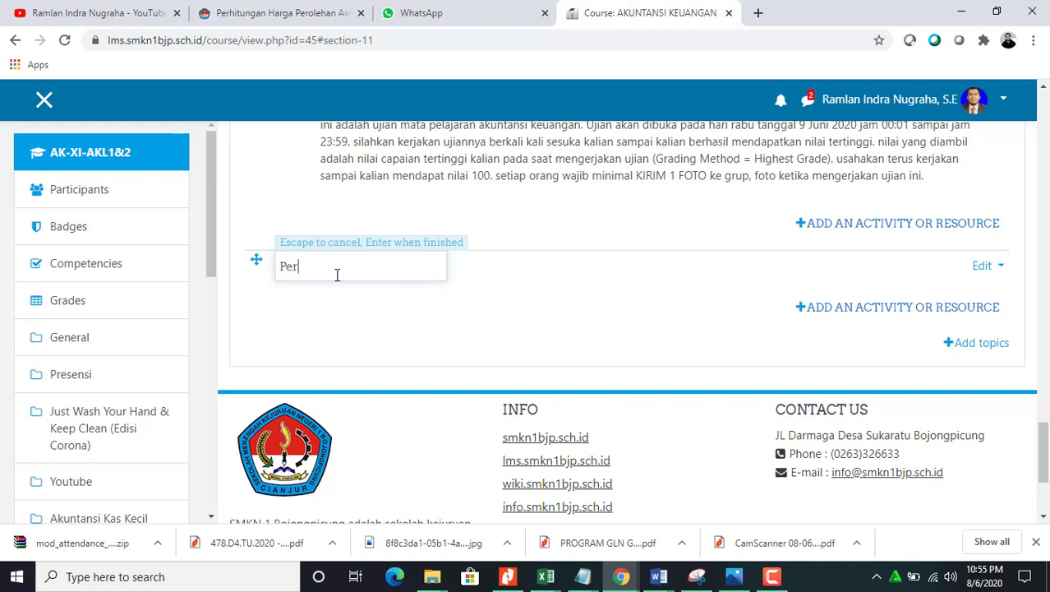
type("an membuat topik")
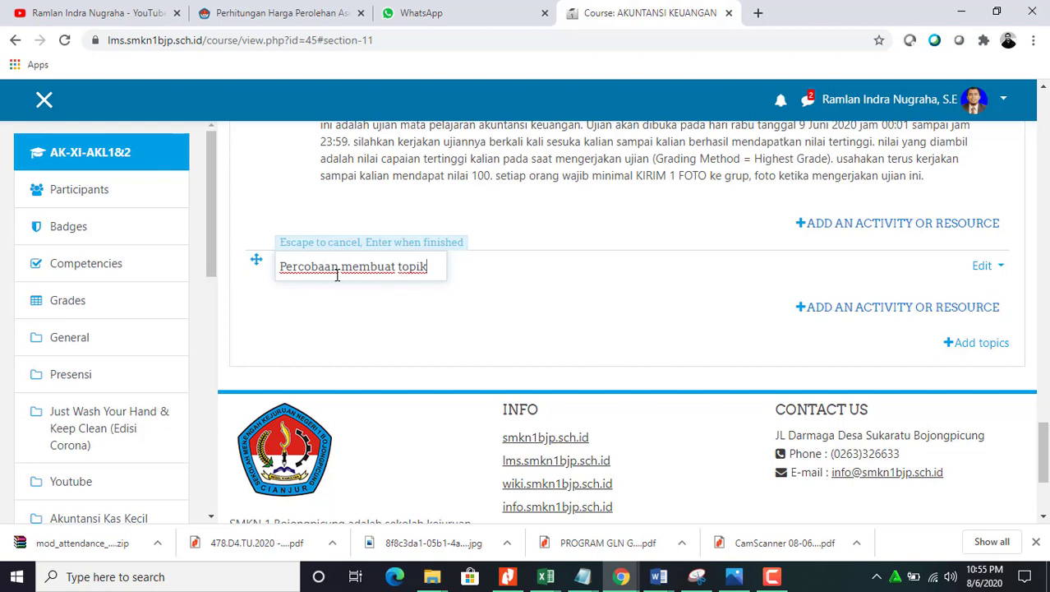
key("Return")
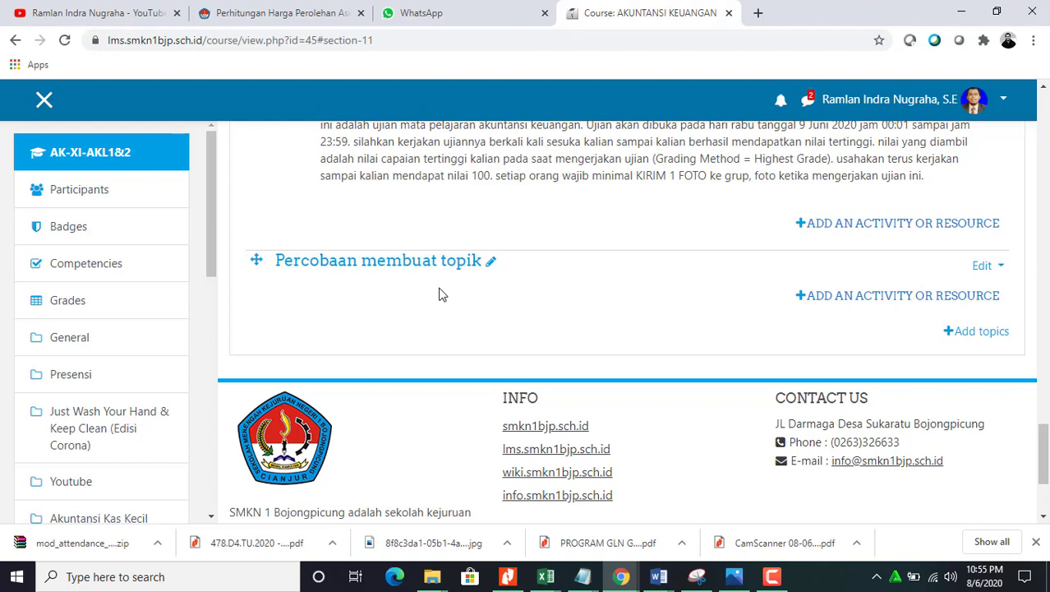
Start a new URL resource in the Percobaan membuat topik section and name it "pengertian kas kecil".
left_click(842, 302)
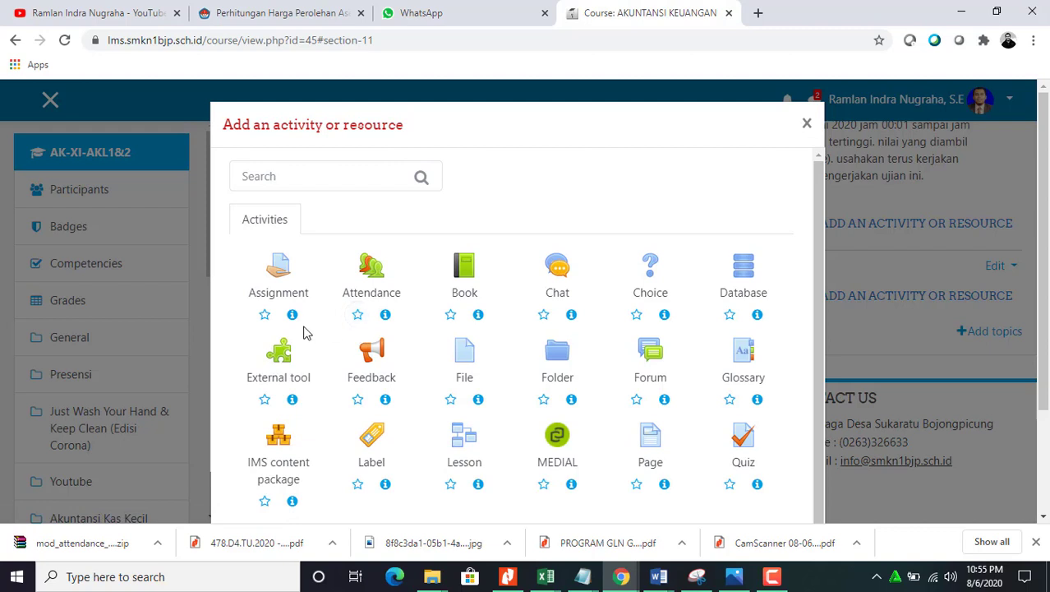
scroll(305, 333, "down", 2)
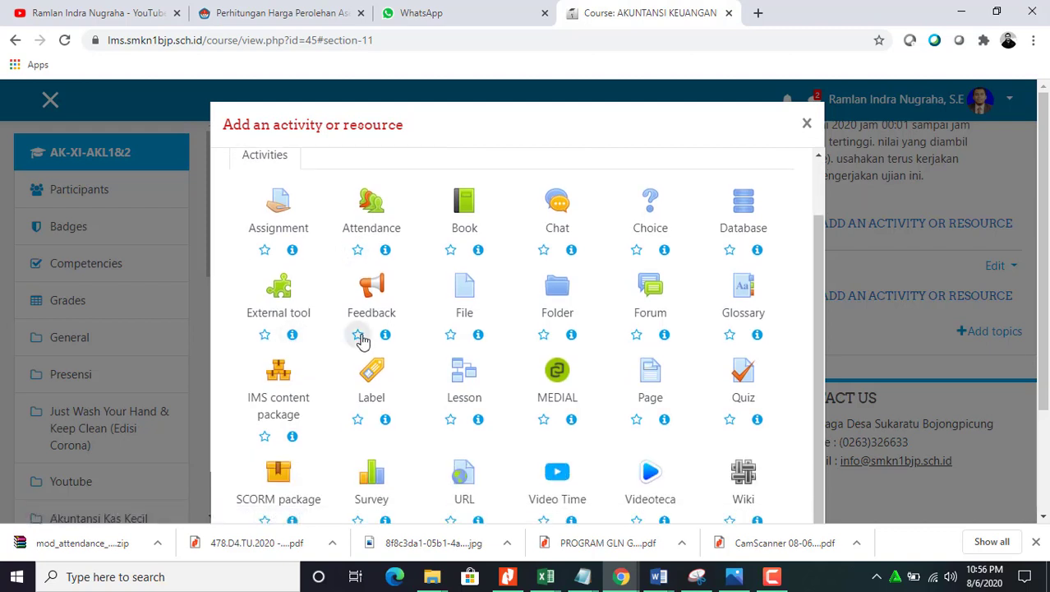
scroll(360, 339, "down", 4)
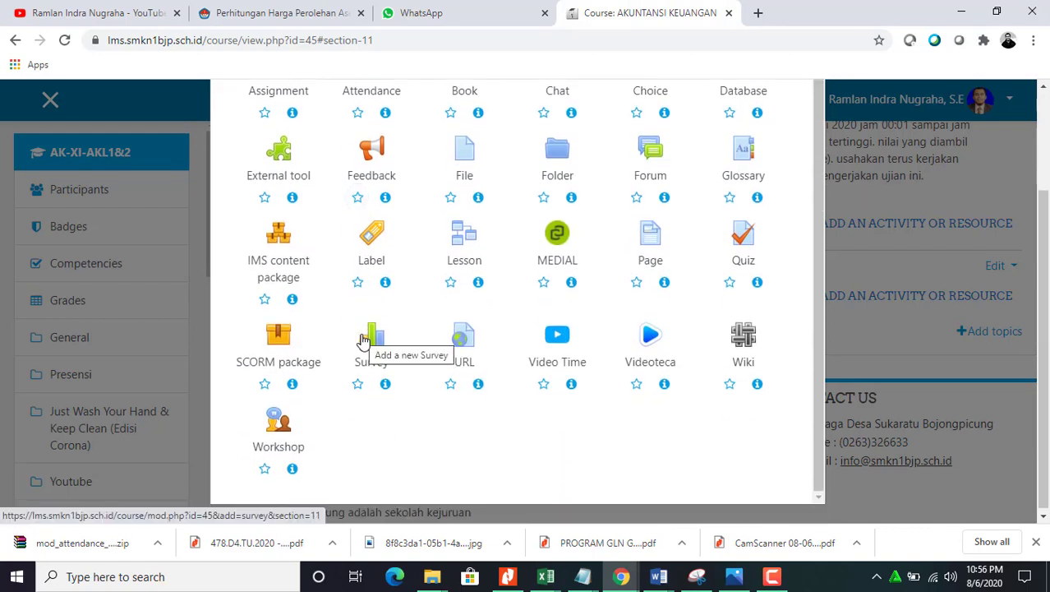
left_click(470, 347)
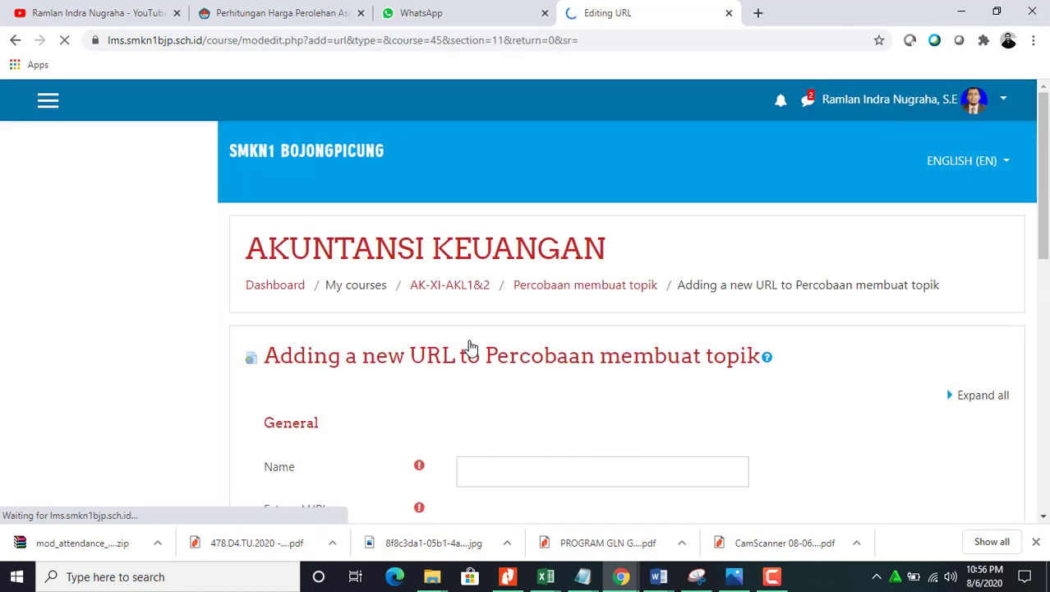
scroll(510, 362, "down", 2)
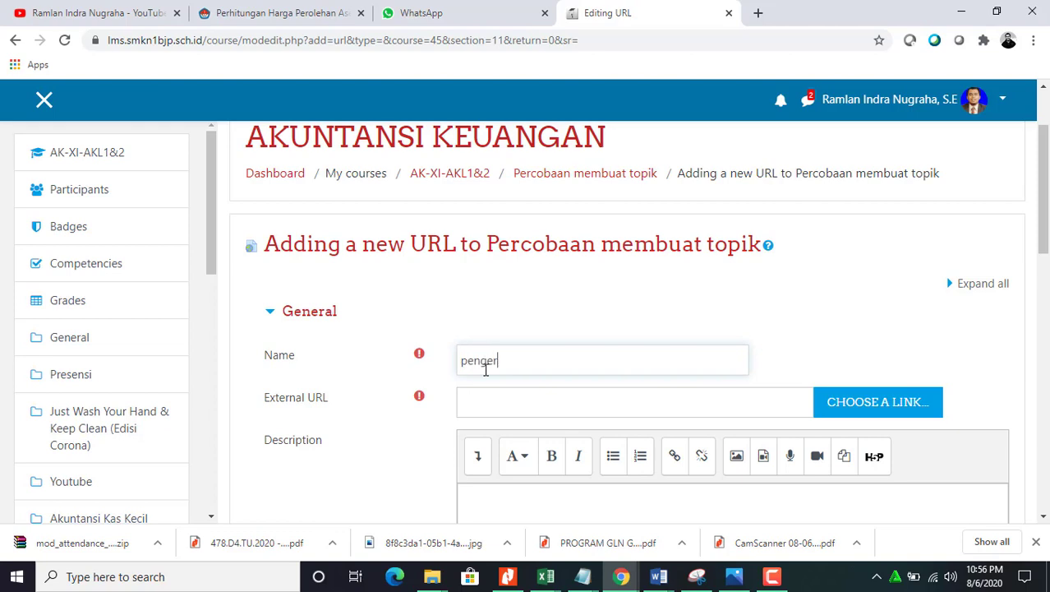
type("an kas kecil")
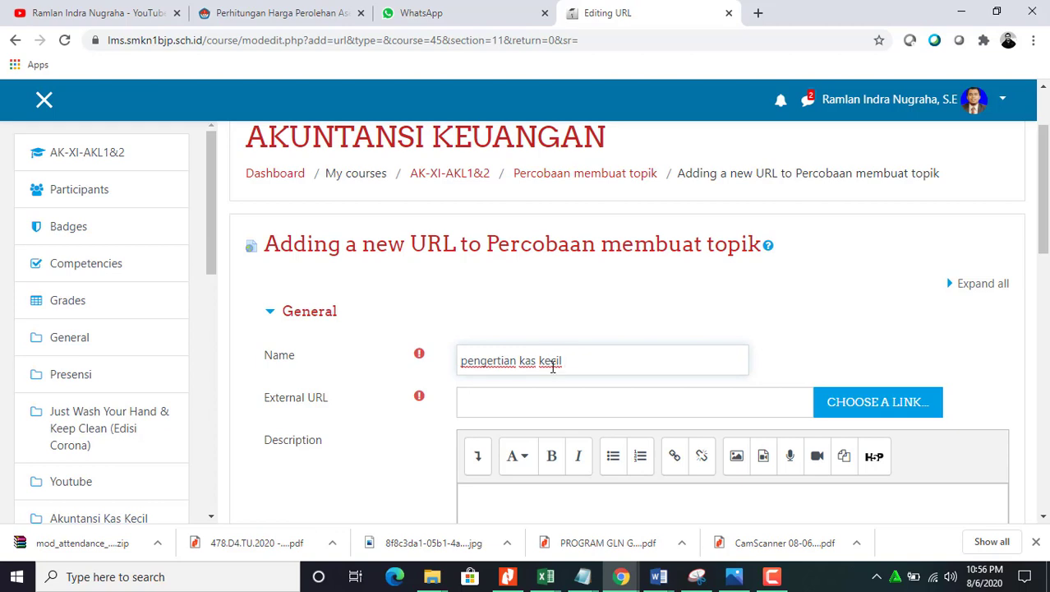
Open wiki.smkn1bjp.sch.id in a new browser tab and search the wiki for "kas kecil".
left_click(757, 12)
type("wiki")
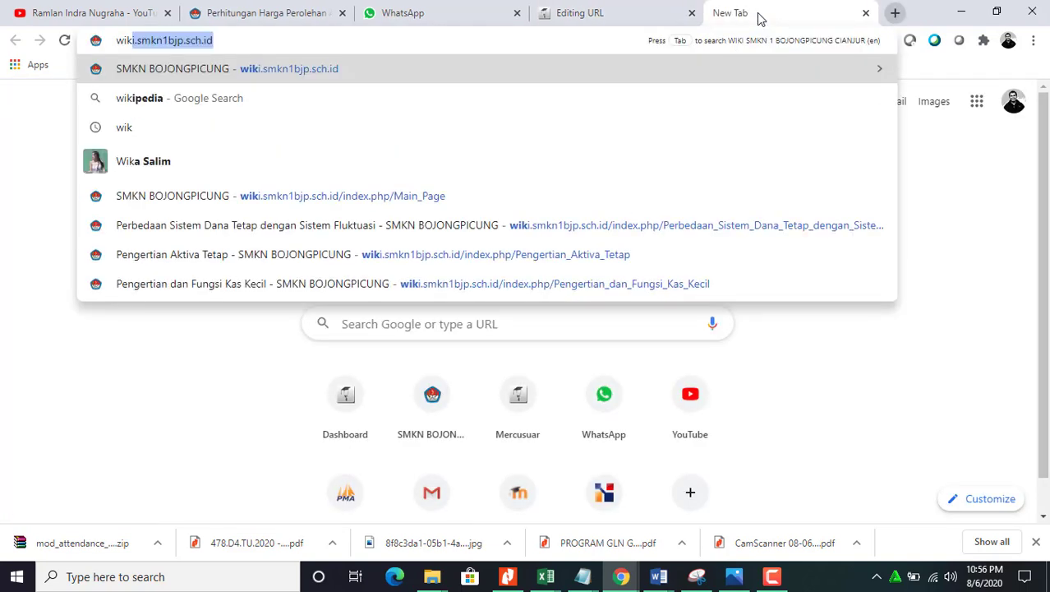
key("Right")
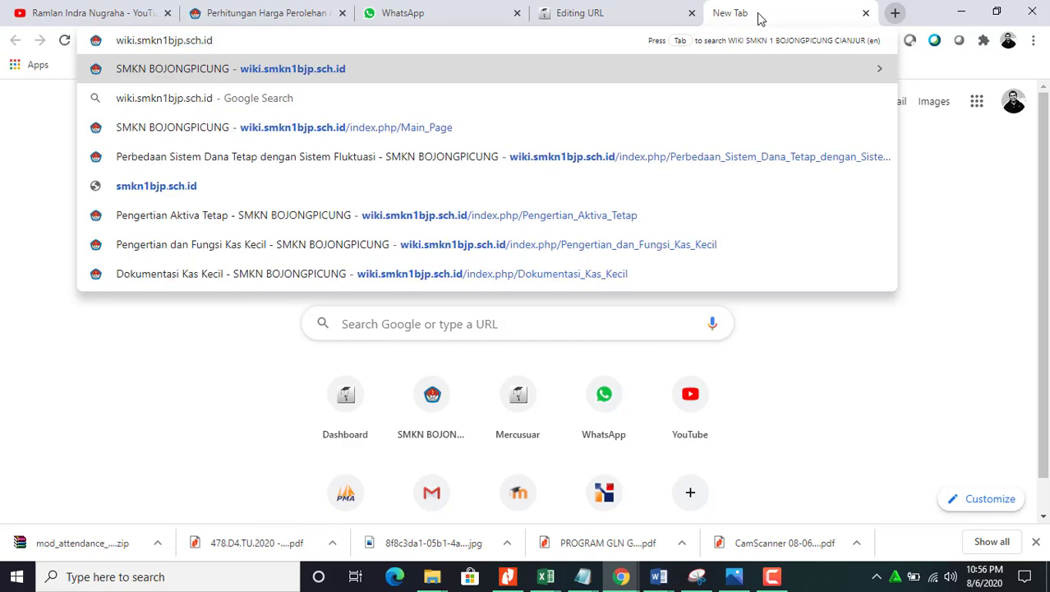
key("Return")
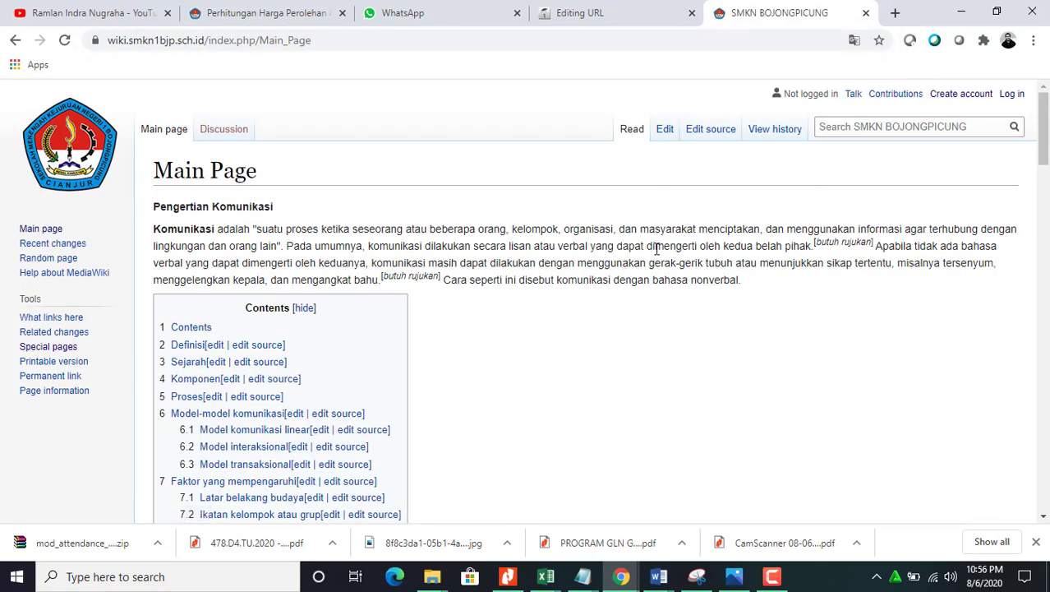
left_click(858, 126)
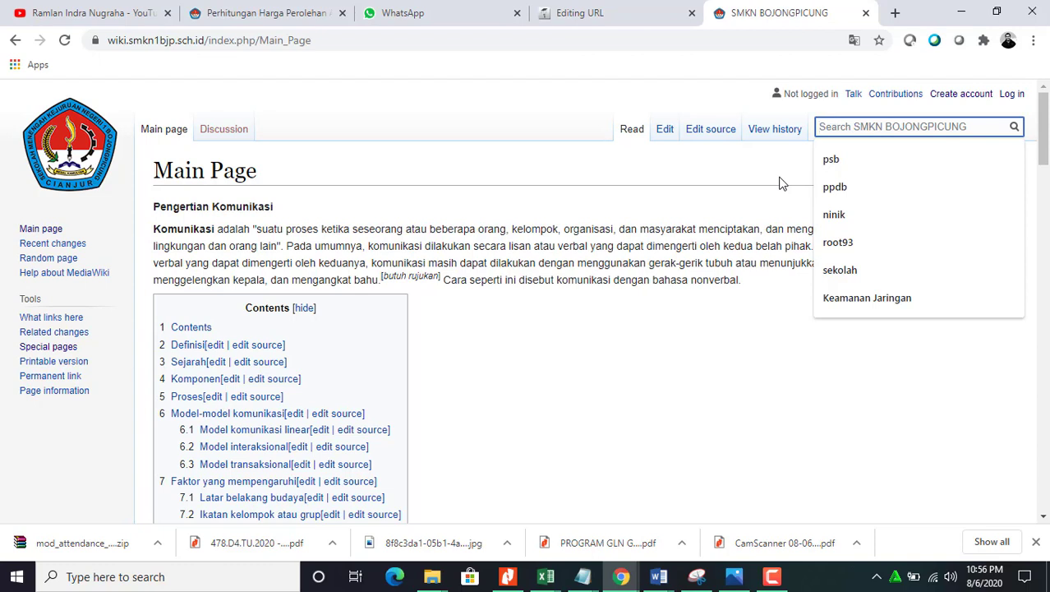
type("kas ke")
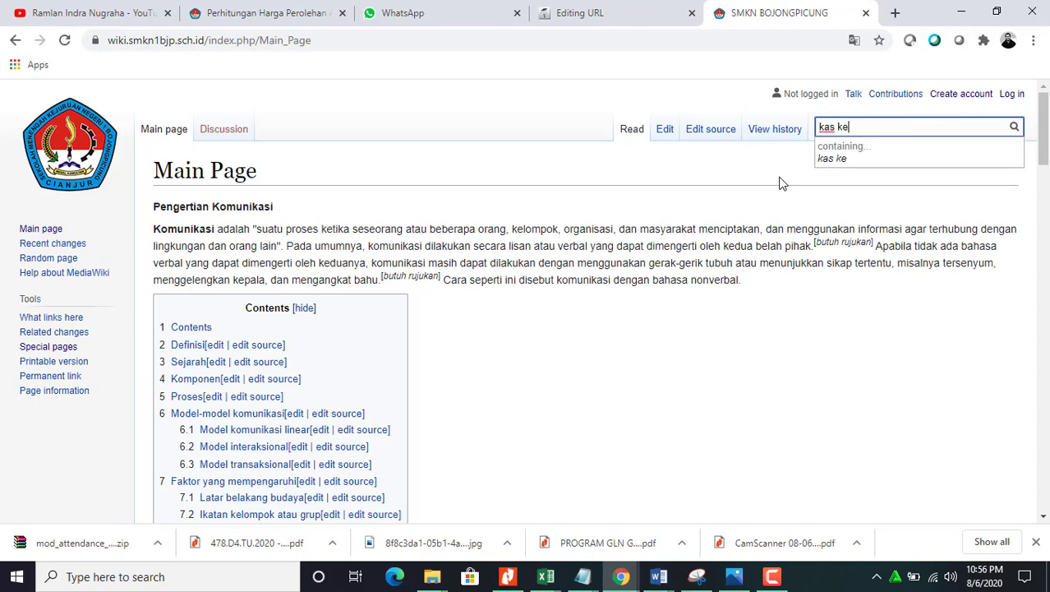
type("cil")
key("Return")
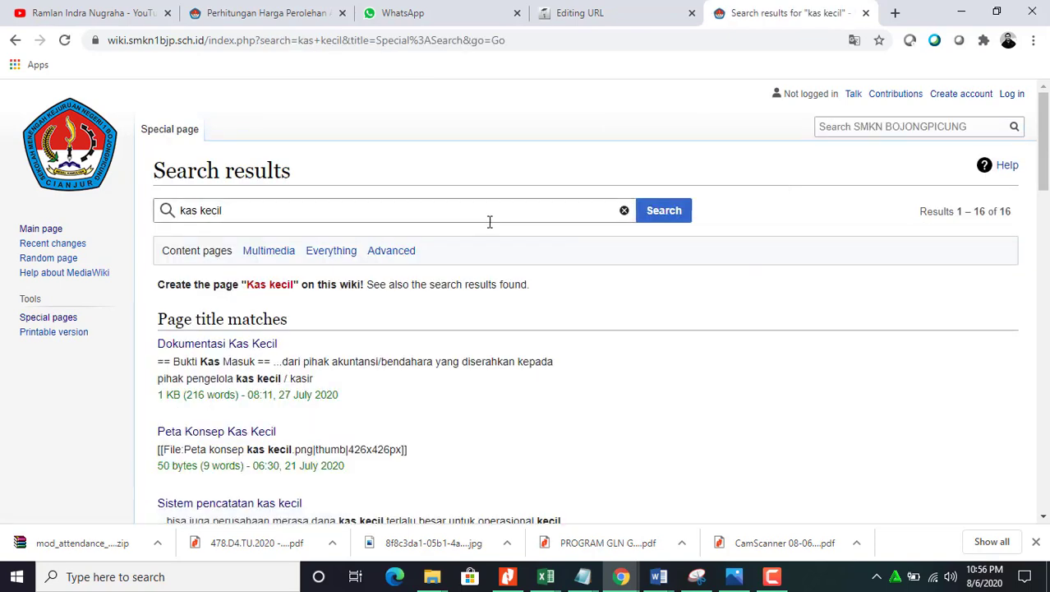
left_click(283, 286)
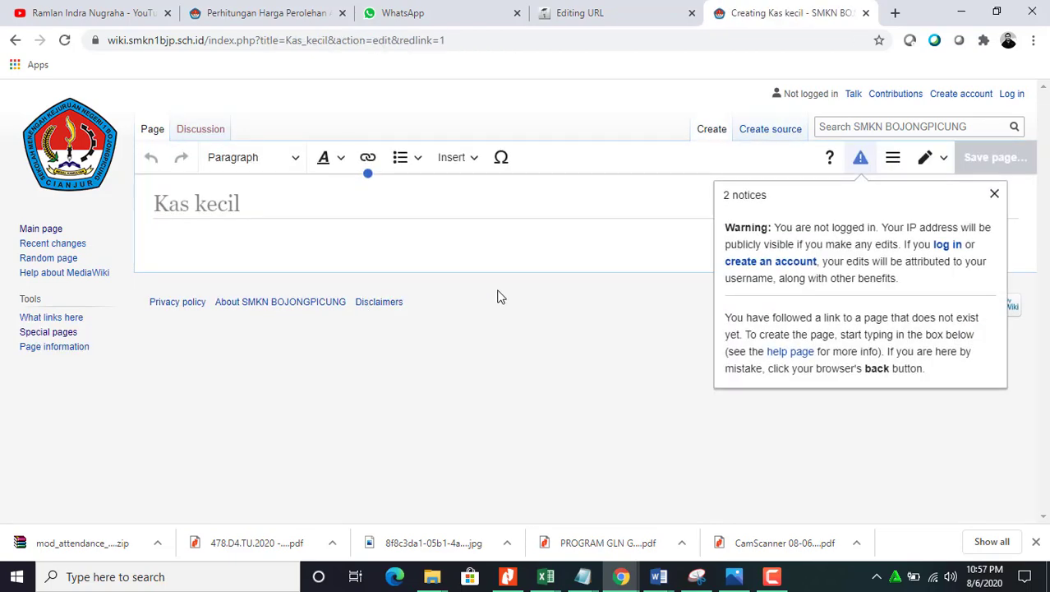
left_click(993, 194)
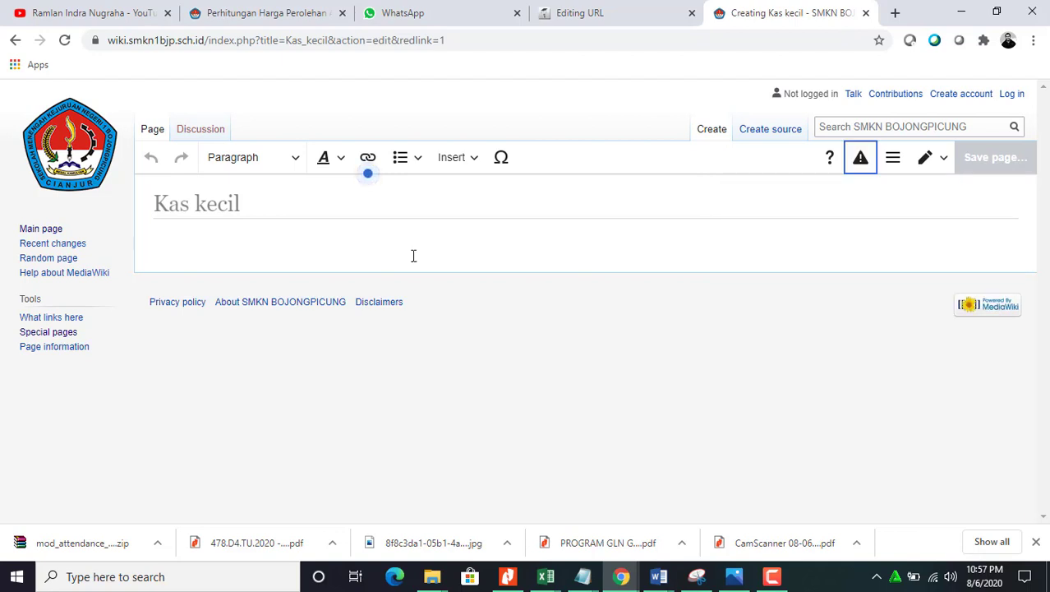
left_click(202, 242)
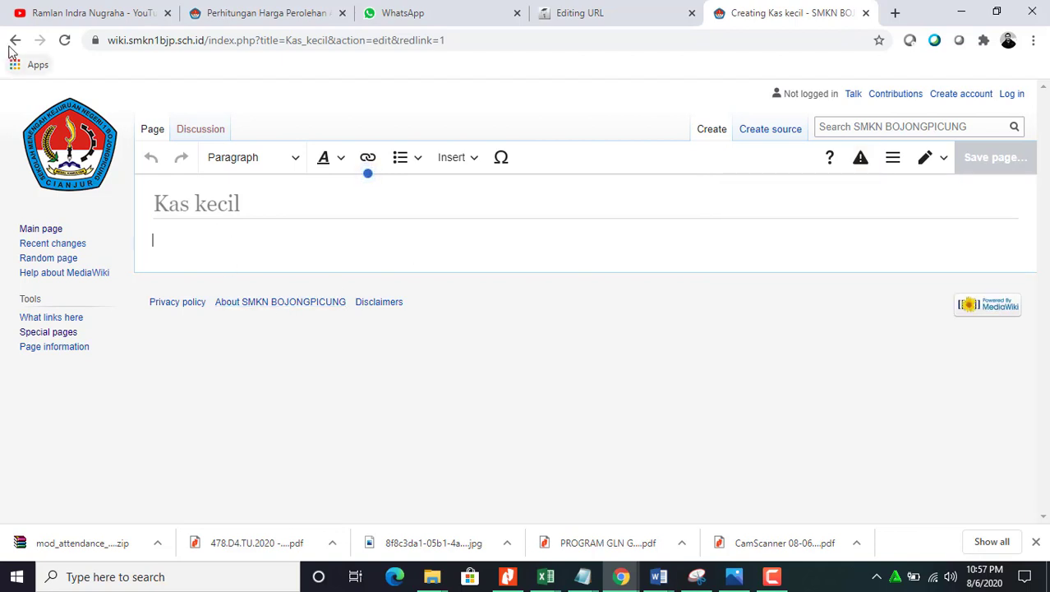
left_click(14, 41)
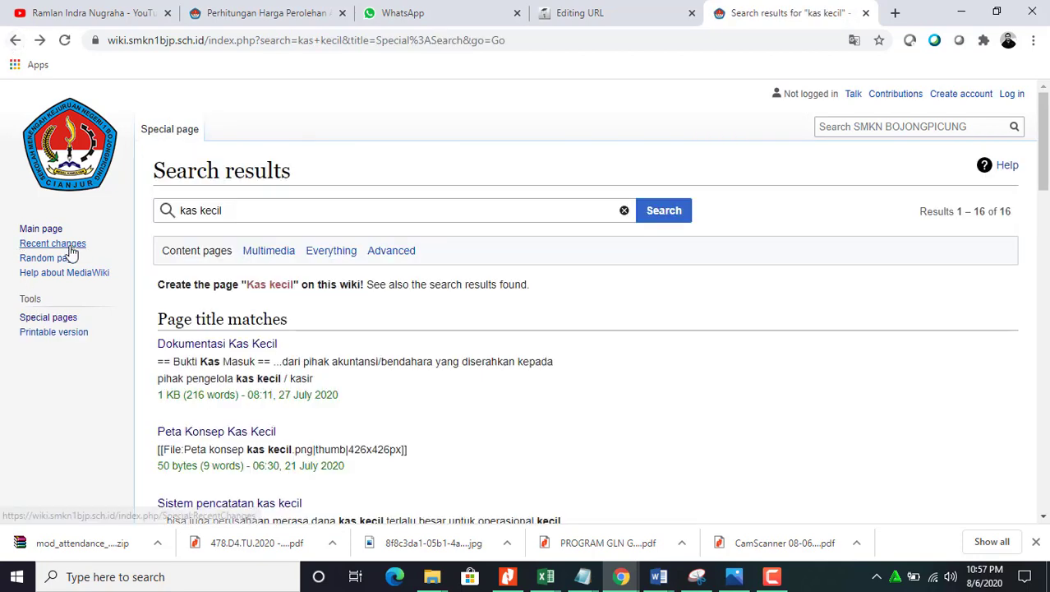
Open the wiki's list of all pages from its special pages and go to the Peta Konsep Kas Kecil article.
left_click(57, 318)
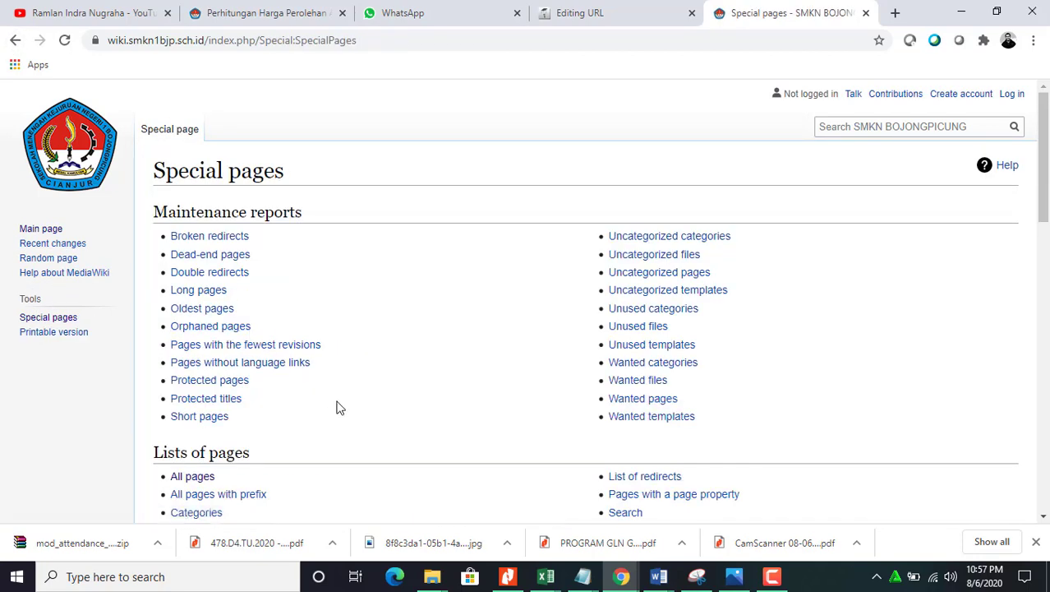
scroll(349, 411, "down", 1)
scroll(351, 411, "down", 1)
left_click(205, 401)
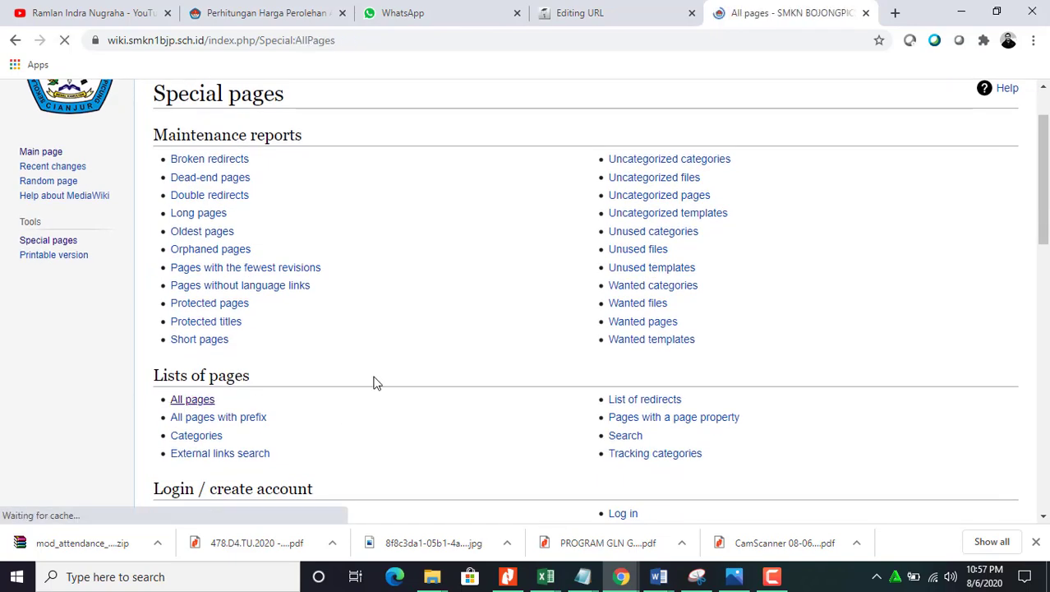
scroll(473, 361, "down", 3)
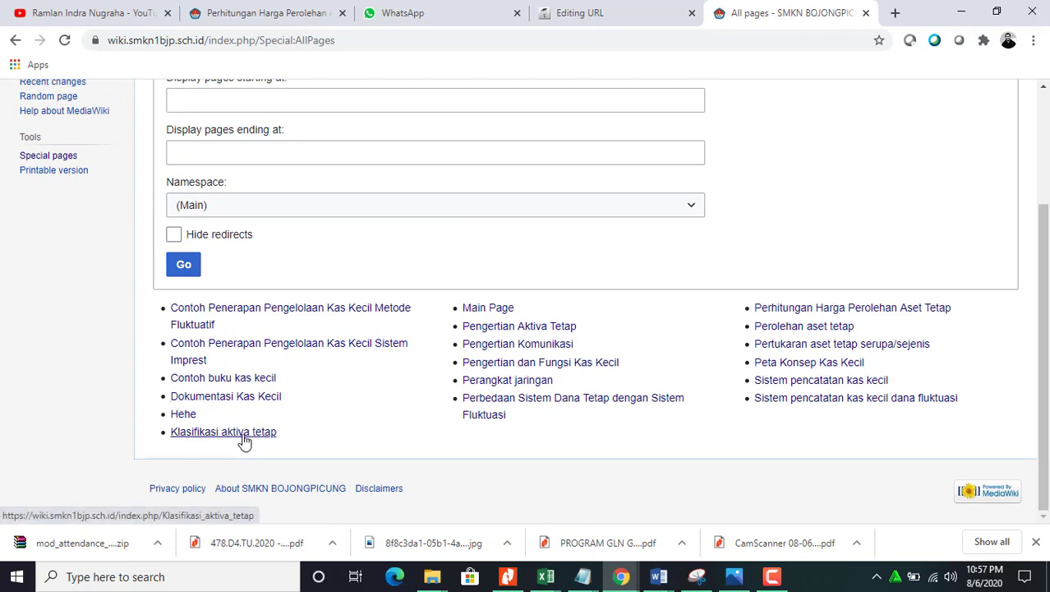
left_click(806, 366)
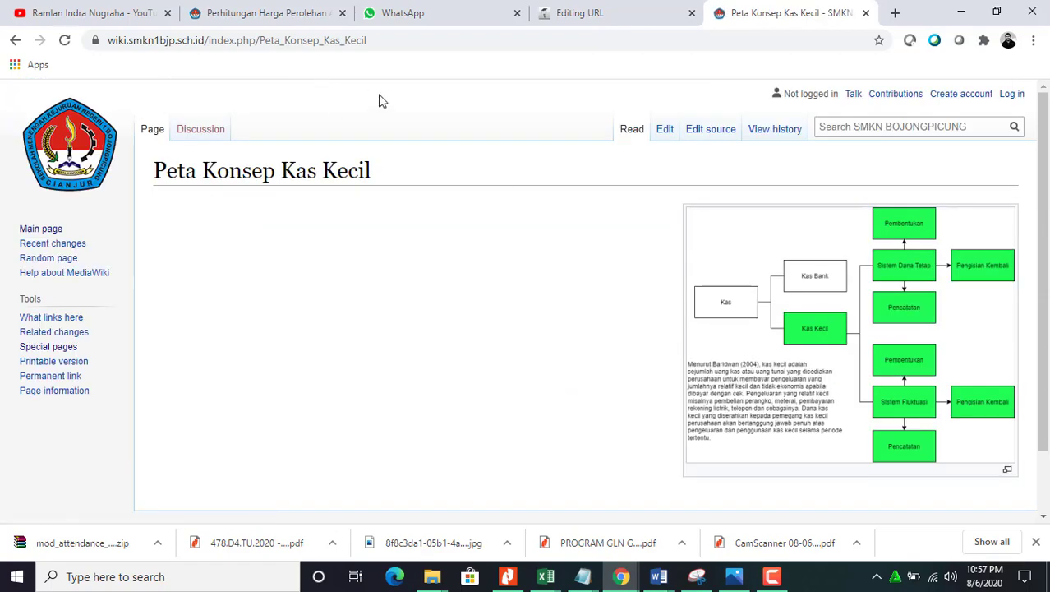
Copy the Peta Konsep Kas Kecil page's address into the External URL of the new URL resource in the course.
scroll(404, 311, "down", 2)
scroll(404, 311, "up", 2)
left_click(378, 44)
key("ctrl+c")
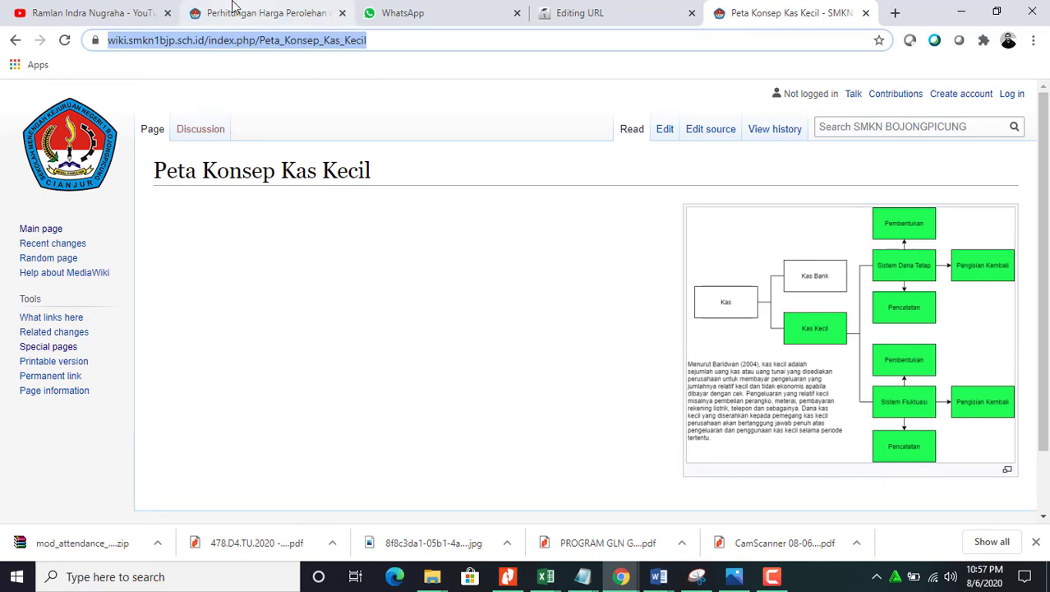
left_click(575, 12)
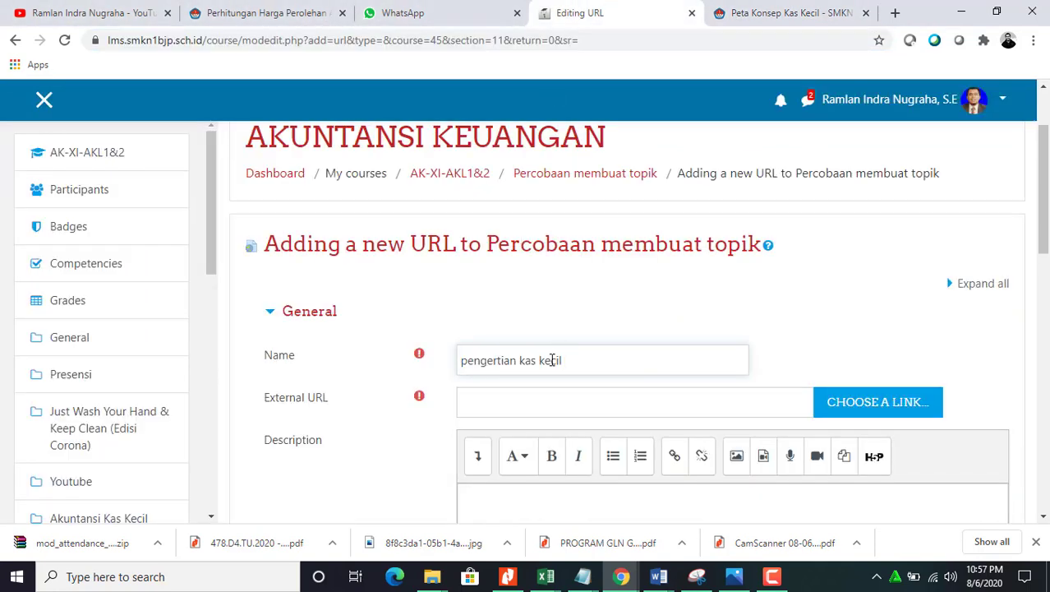
left_click(538, 409)
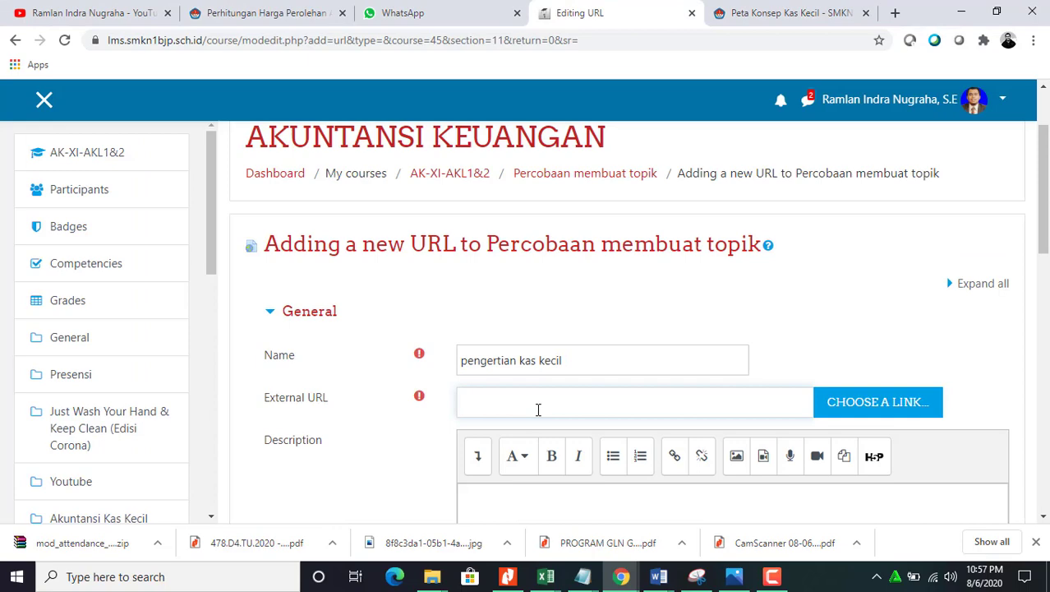
key("ctrl+v")
Save the pengertian kas kecil URL resource, return to the course and check it in the Percobaan membuat topik section.
scroll(812, 235, "down", 1)
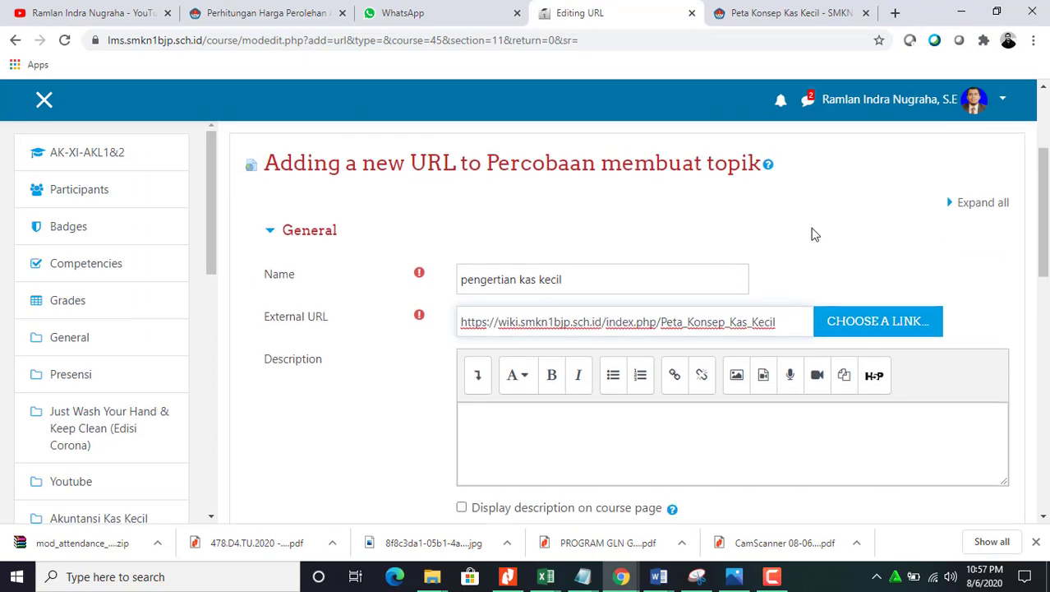
scroll(812, 235, "down", 10)
left_click(524, 286)
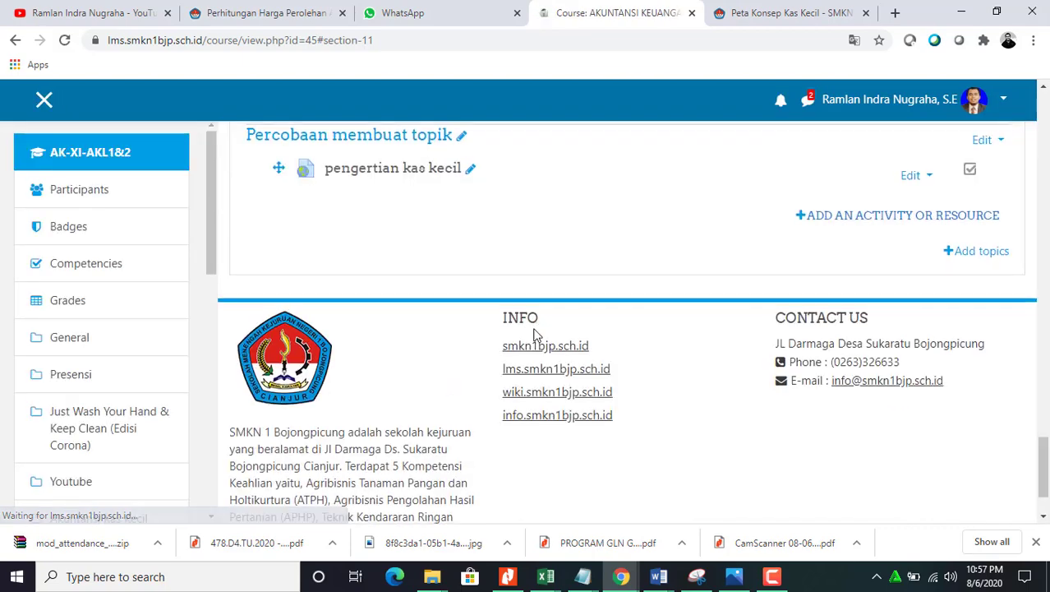
scroll(399, 211, "up", 2)
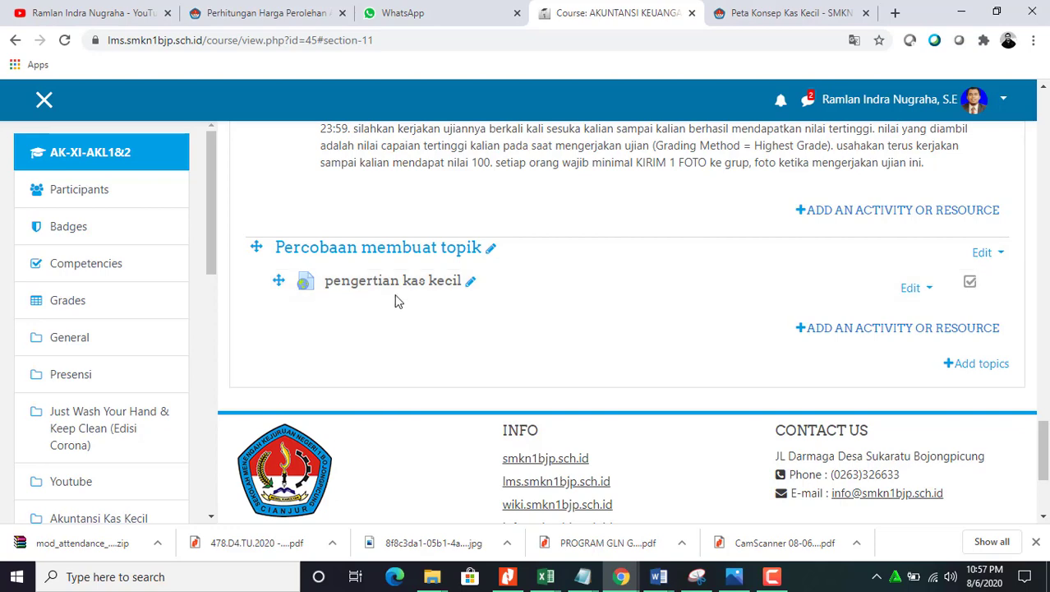
Revisit the Peta Konsep Kas Kecil wiki page and search Google for "kas kecil" in a new browser tab.
left_click(779, 10)
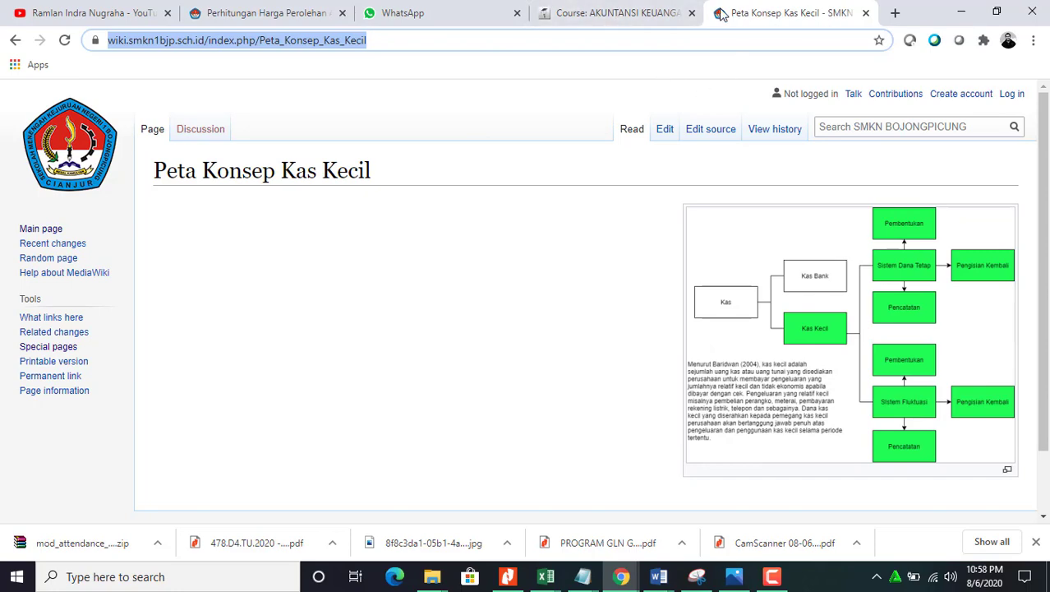
left_click(895, 13)
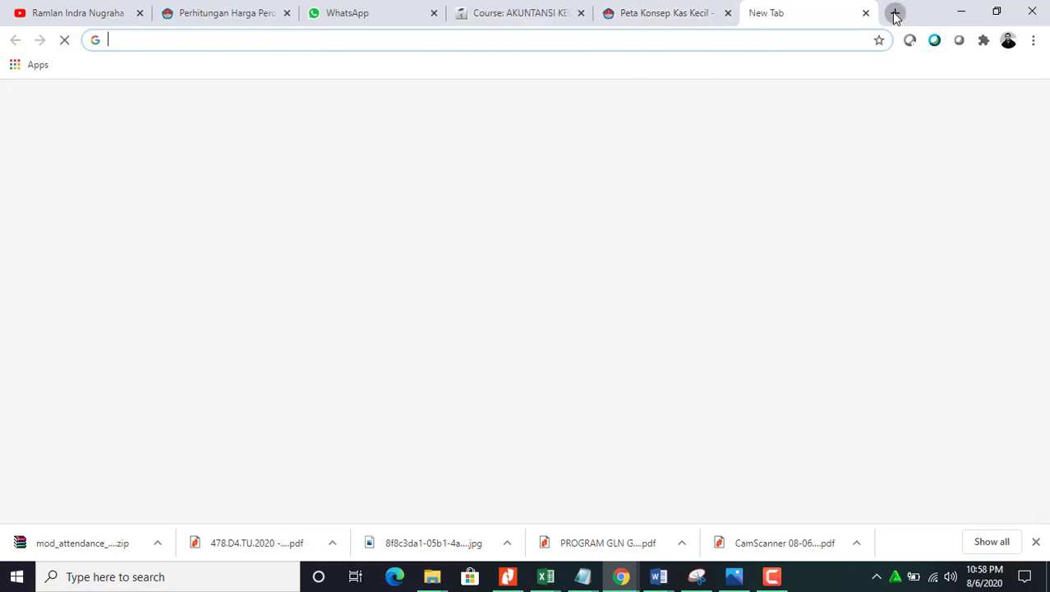
type("kask")
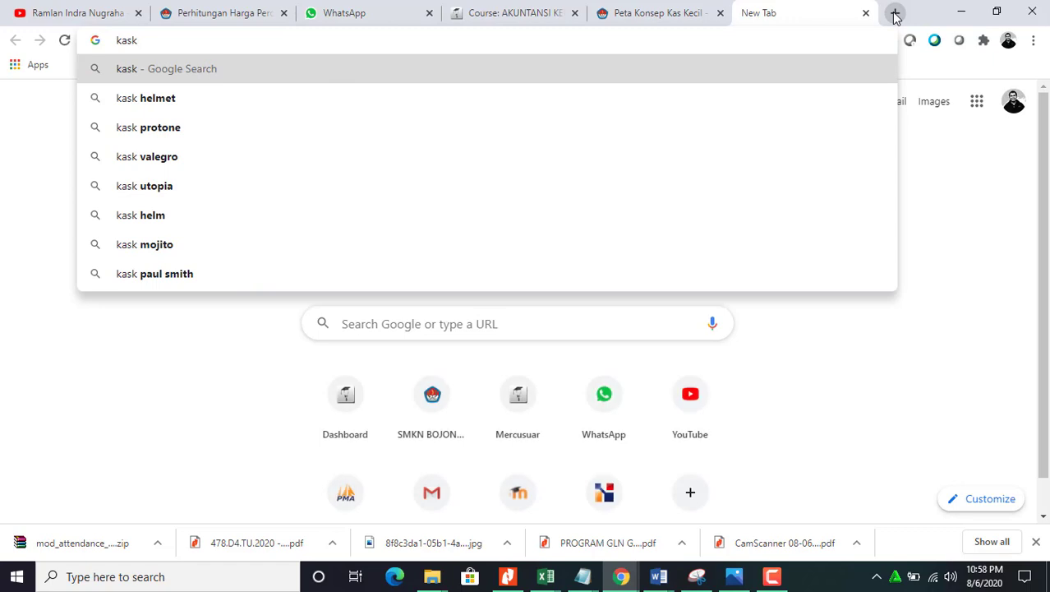
key("BackSpace")
type("k")
key("BackSpace")
type("kec")
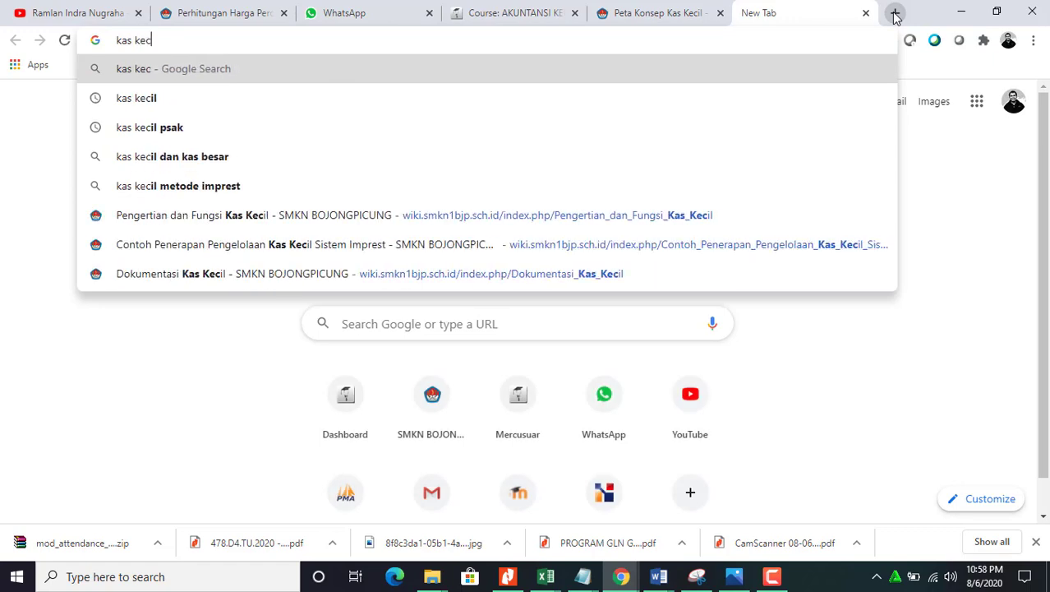
type("il")
key("Return")
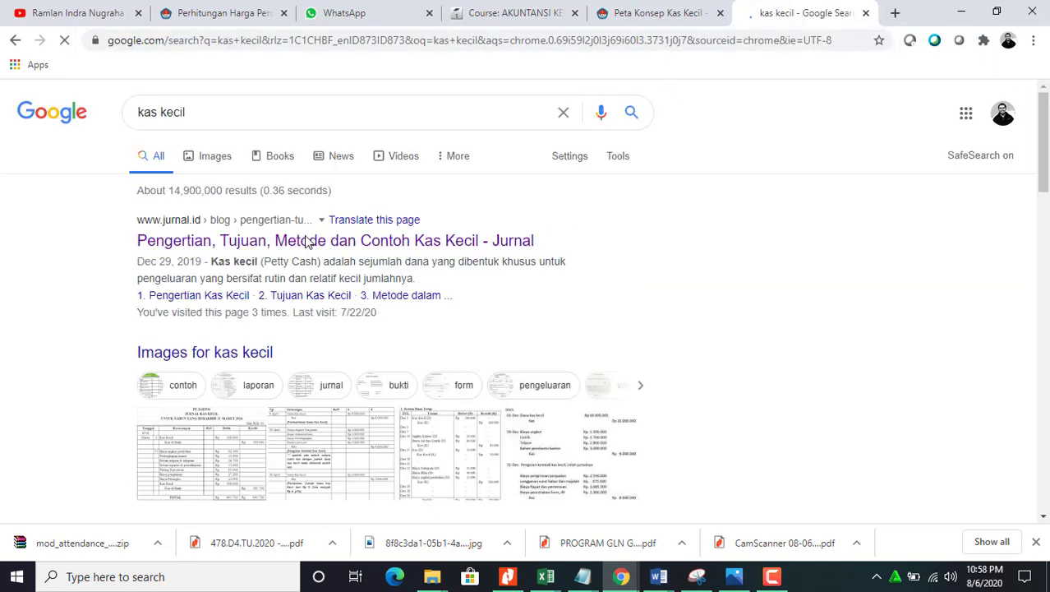
Open Jurnal's "Pengertian, Tujuan, Metode dan Contoh Kas Kecil" article, select its web address and return to the course page.
left_click(216, 249)
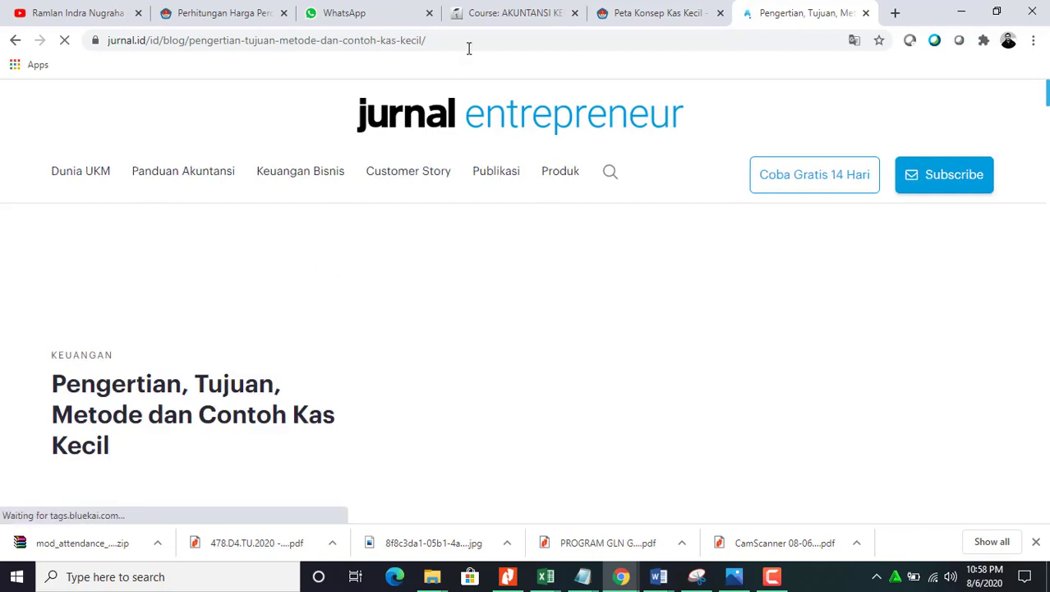
left_click(436, 38)
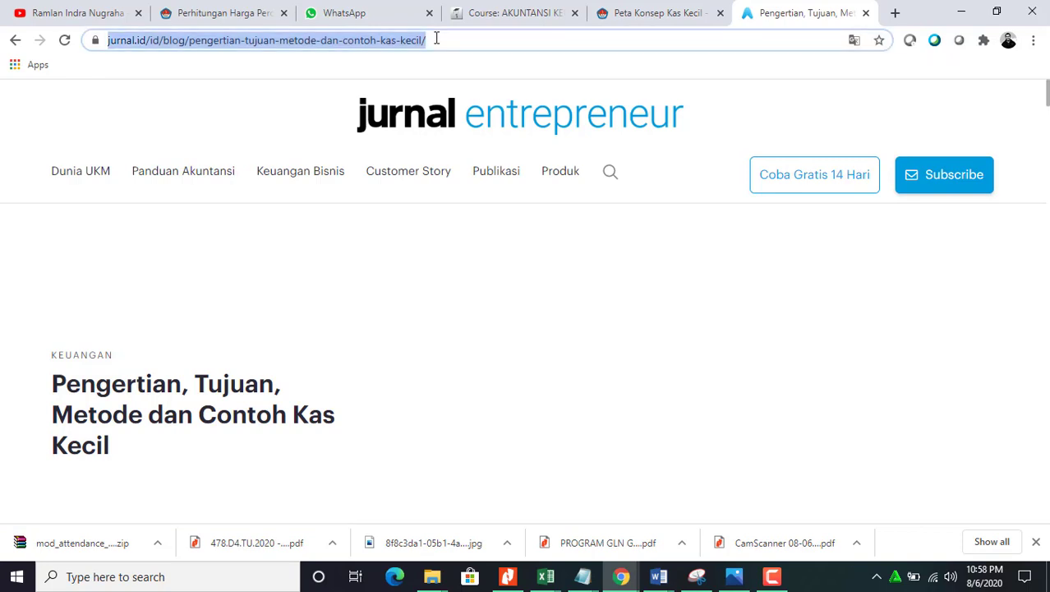
left_click(510, 13)
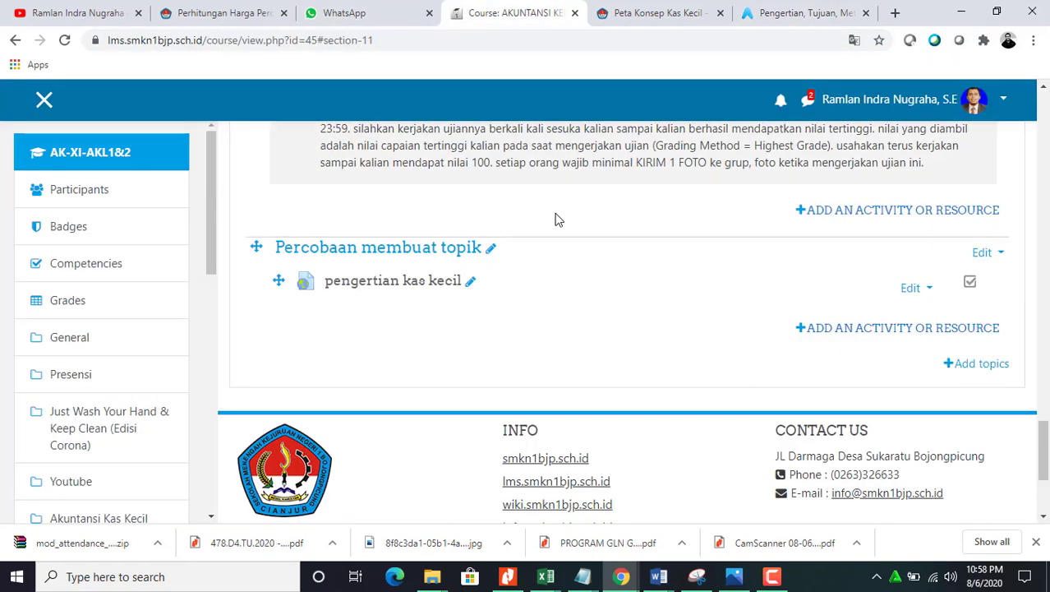
Review the External URL in the pengertian kas kecil resource's settings and return to the course without changing anything.
left_click(470, 283)
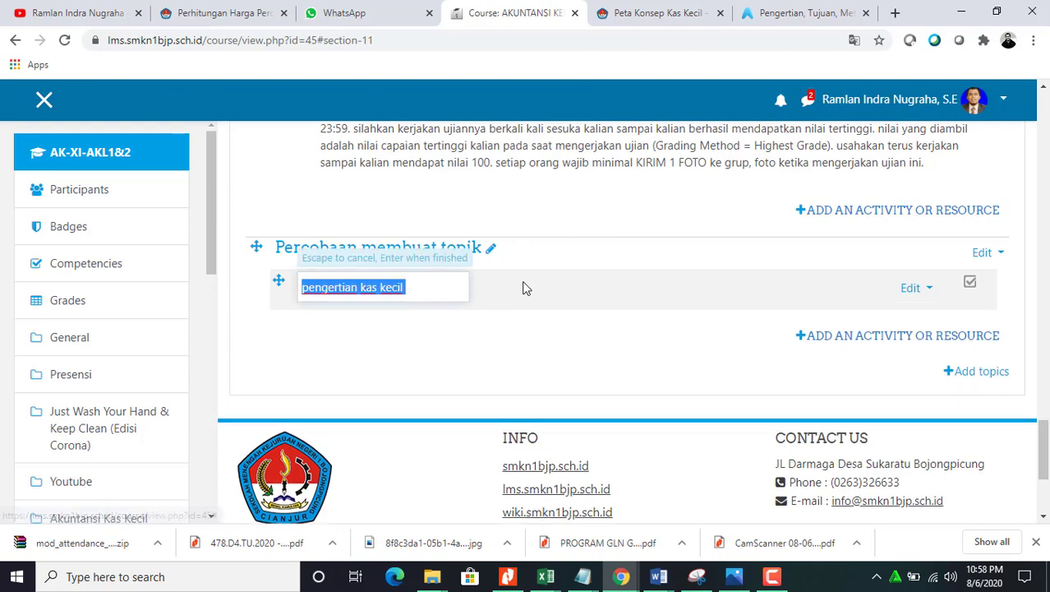
key("Escape")
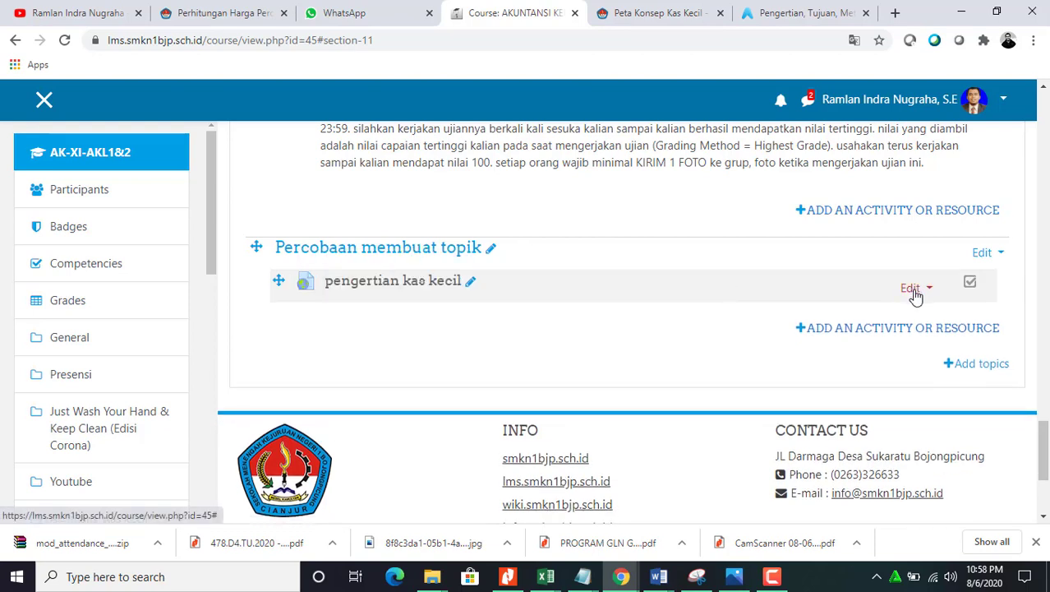
left_click(916, 292)
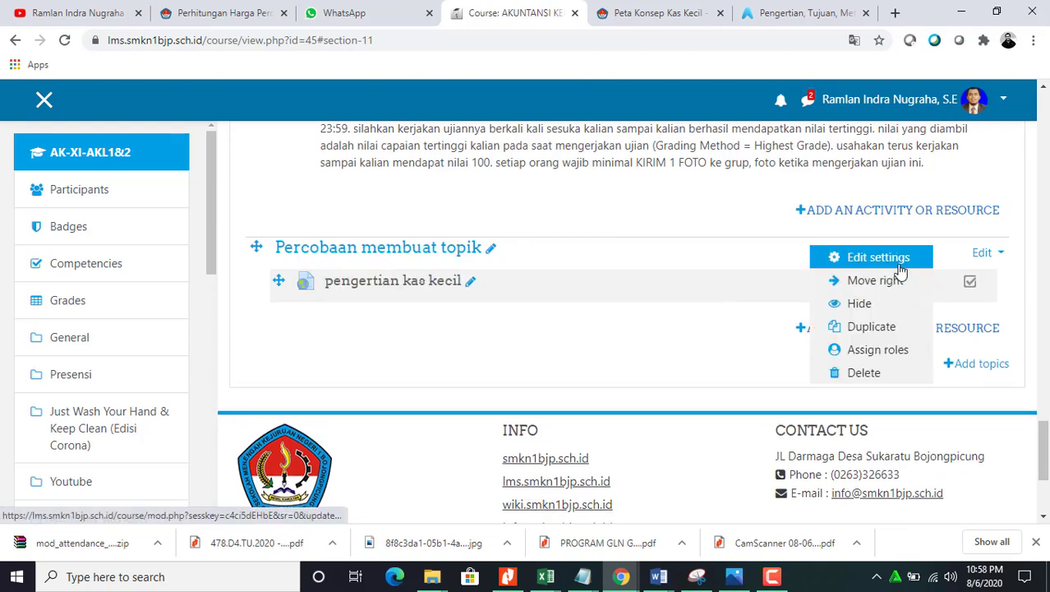
left_click(901, 271)
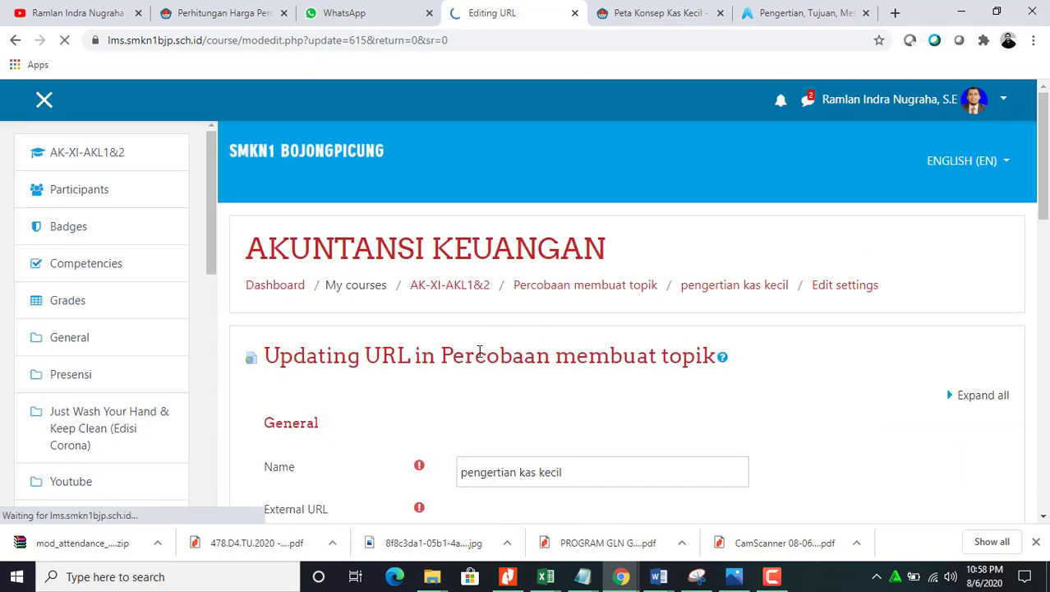
scroll(476, 355, "down", 2)
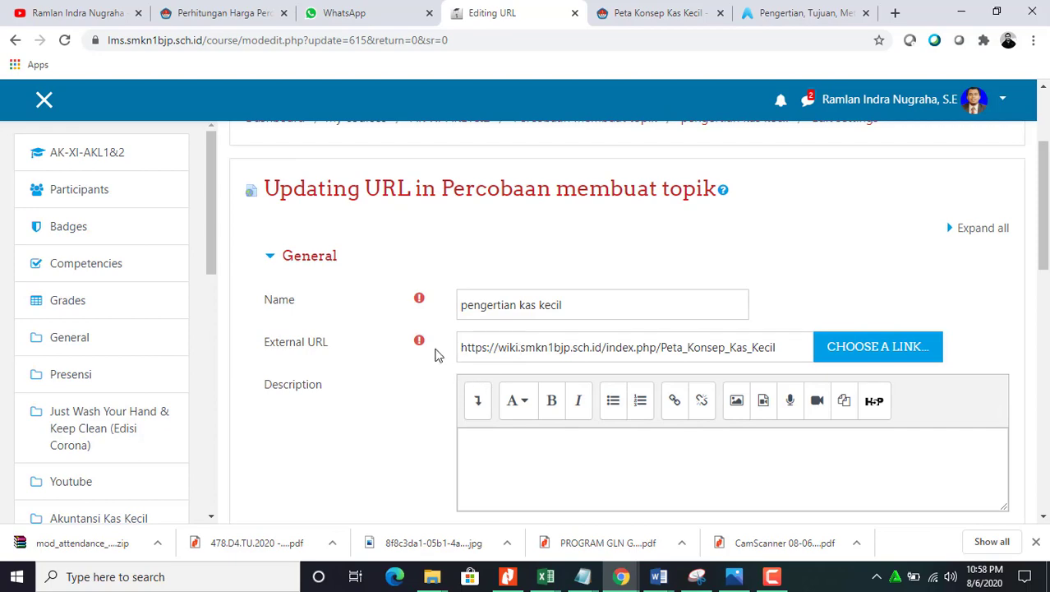
scroll(358, 357, "down", 8)
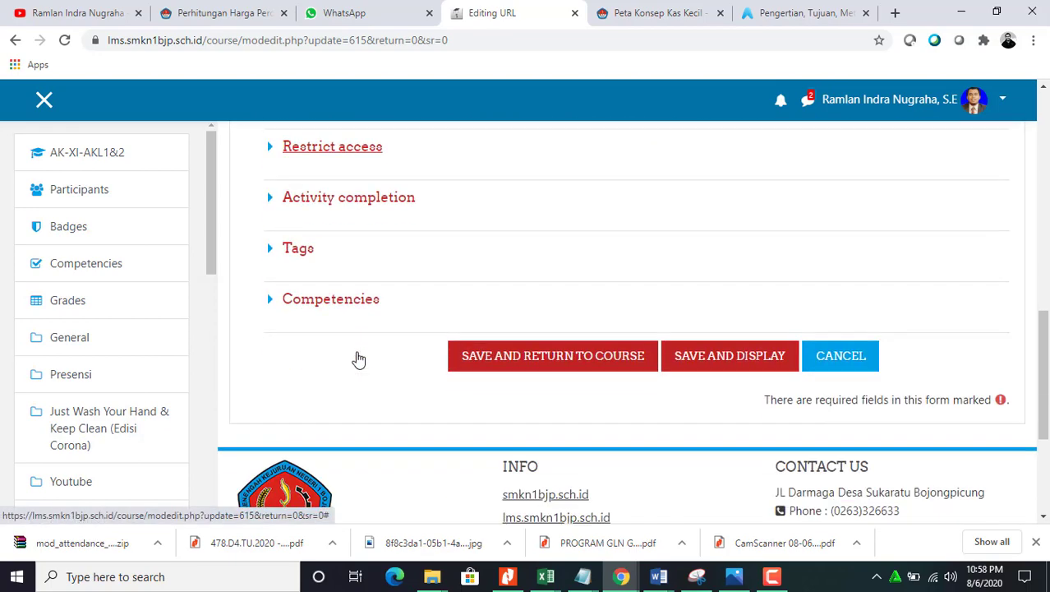
left_click(844, 245)
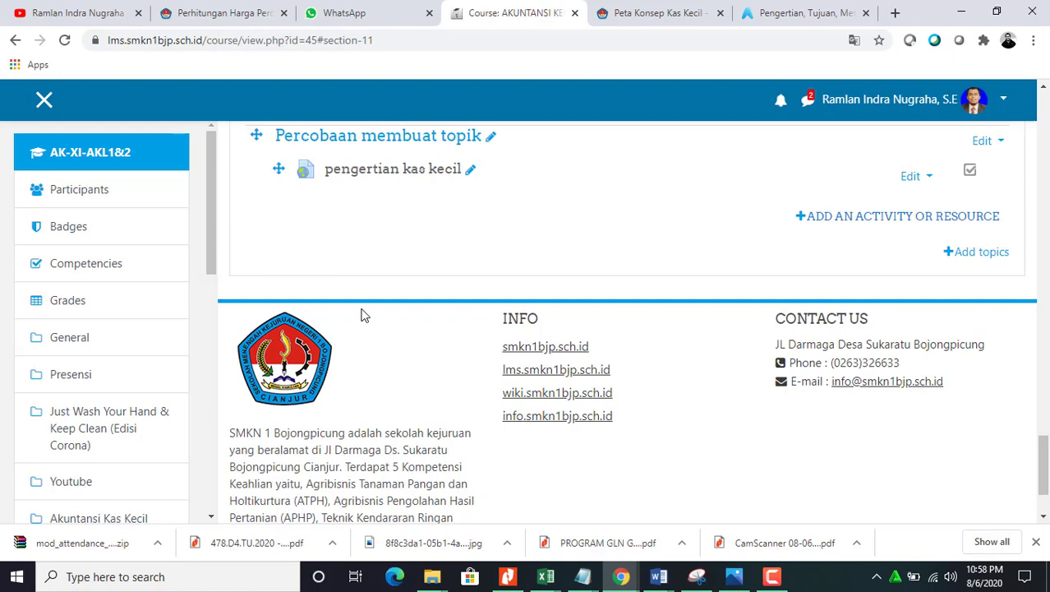
Review the quizzes in the course's existing topics and start adding a Quiz to the Percobaan membuat topik section.
scroll(365, 315, "up", 10)
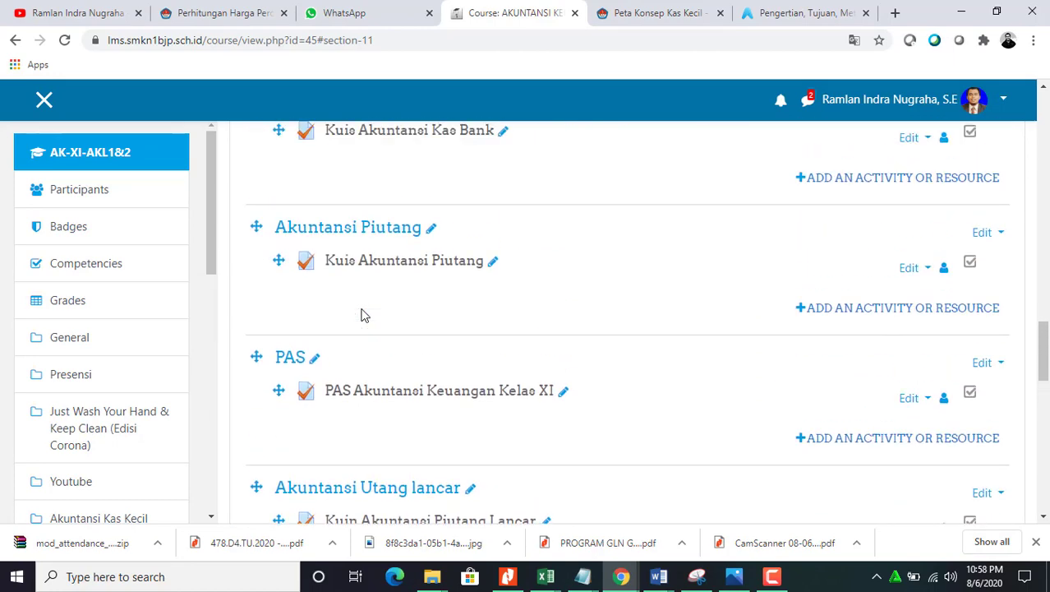
scroll(364, 315, "up", 9)
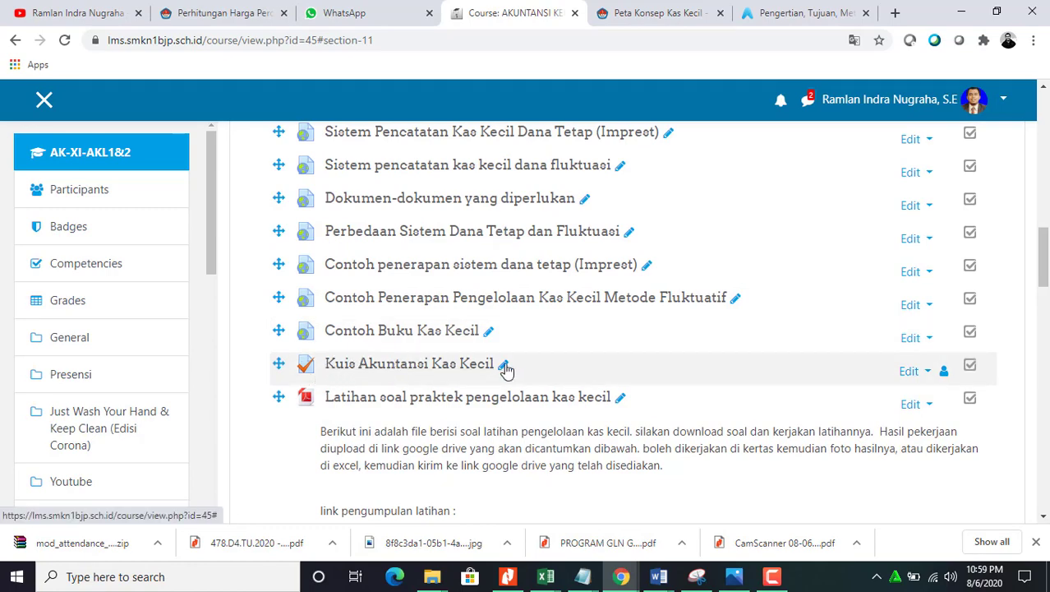
scroll(506, 370, "down", 5)
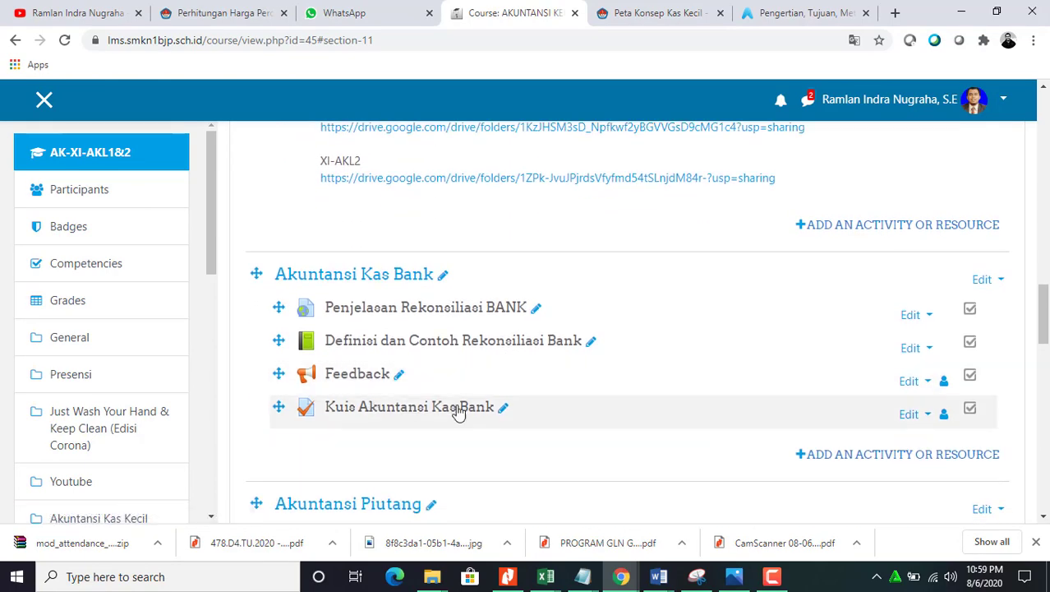
scroll(616, 369, "down", 15)
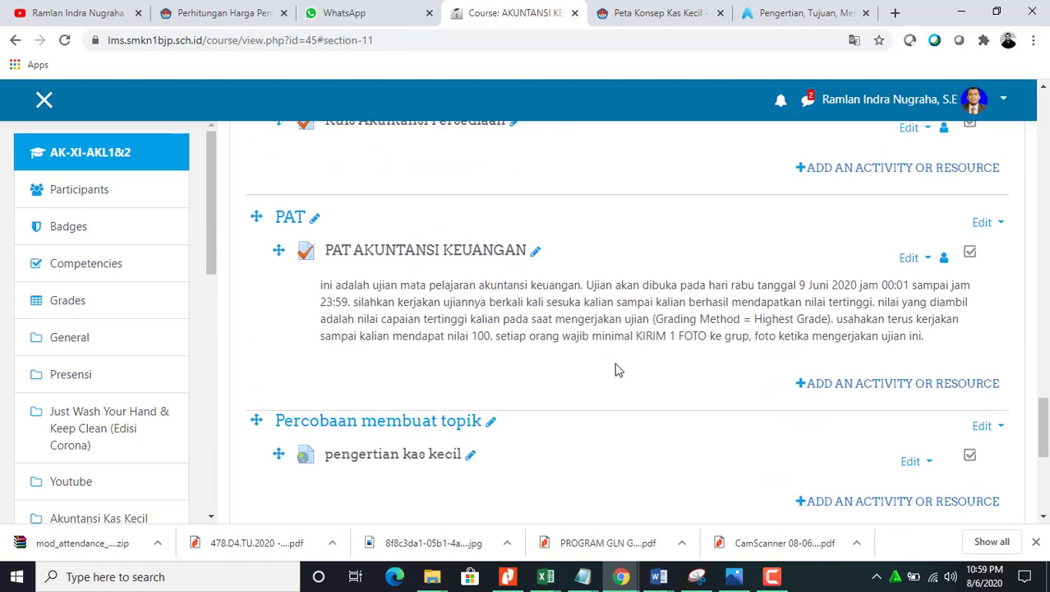
scroll(617, 369, "down", 4)
scroll(612, 357, "up", 2)
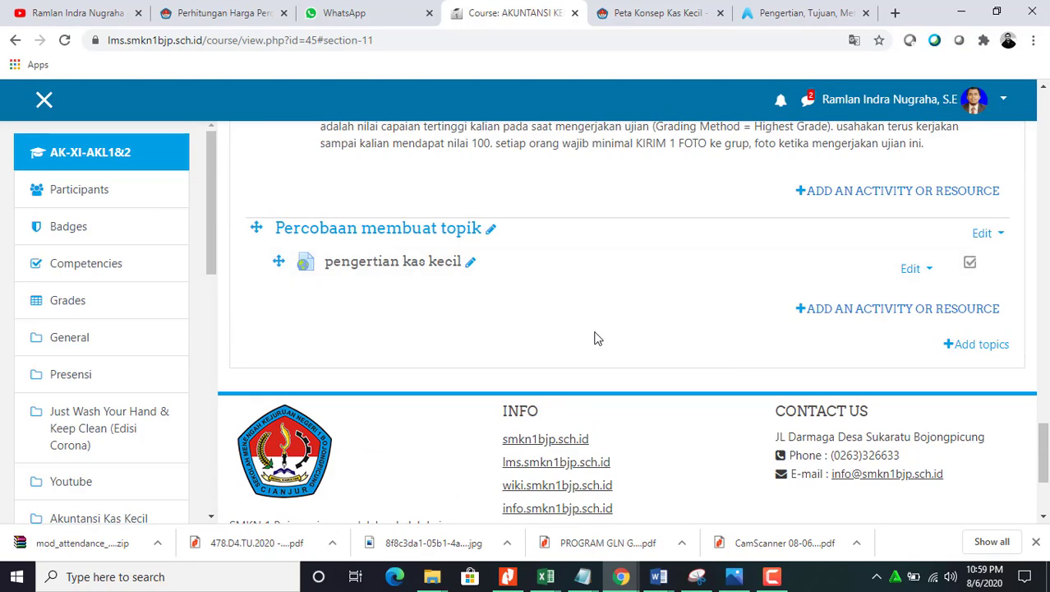
left_click(880, 316)
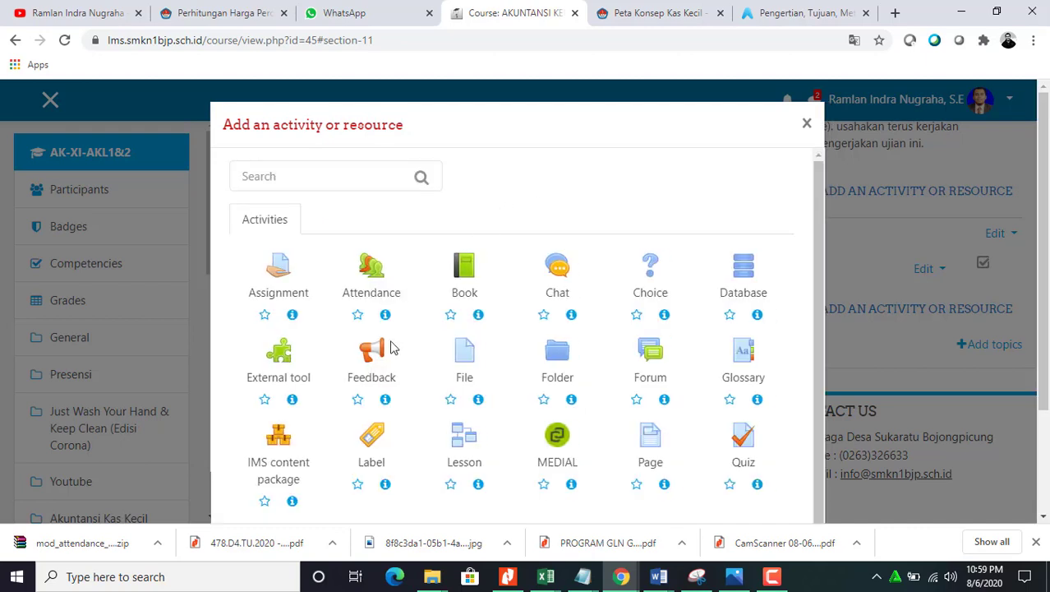
scroll(390, 347, "down", 1)
scroll(392, 347, "down", 2)
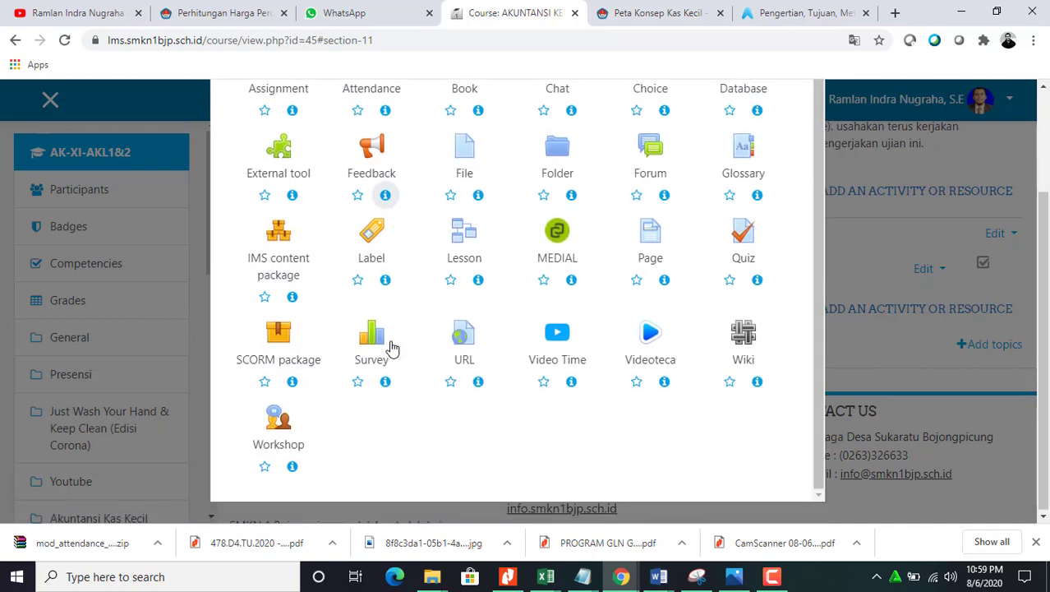
left_click(746, 237)
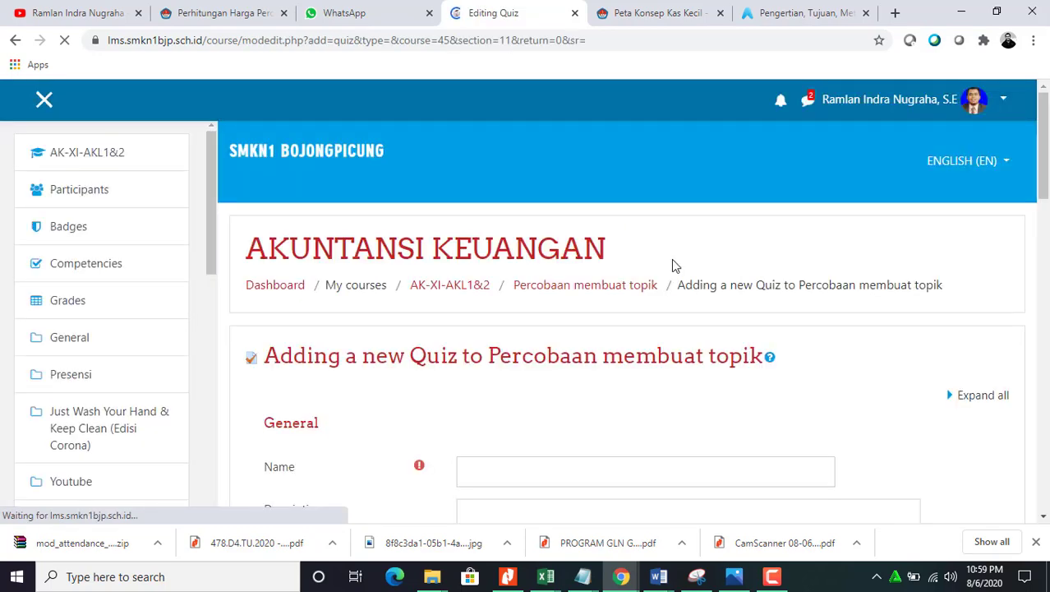
Name the new quiz "percobaan kuis" and go to its description without entering any text.
scroll(445, 382, "down", 2)
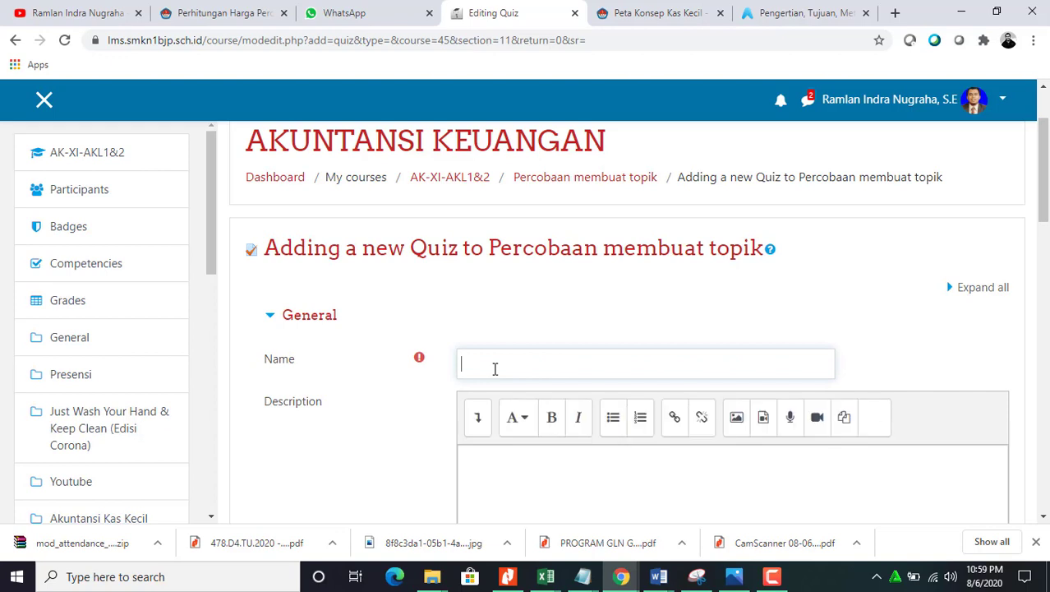
type("percobaan kuis")
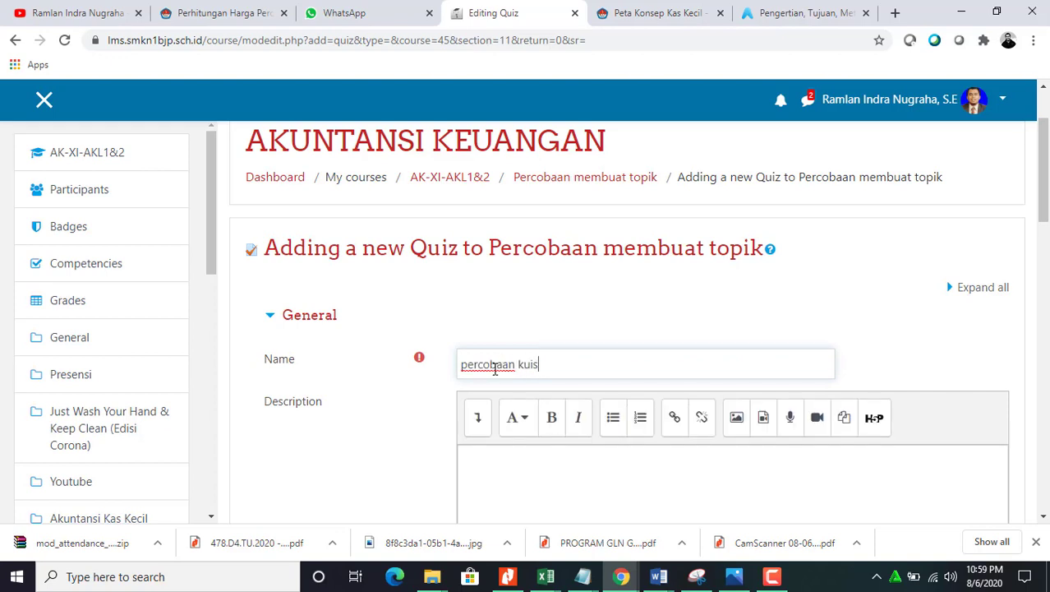
scroll(559, 236, "down", 4)
scroll(556, 301, "up", 2)
left_click(508, 296)
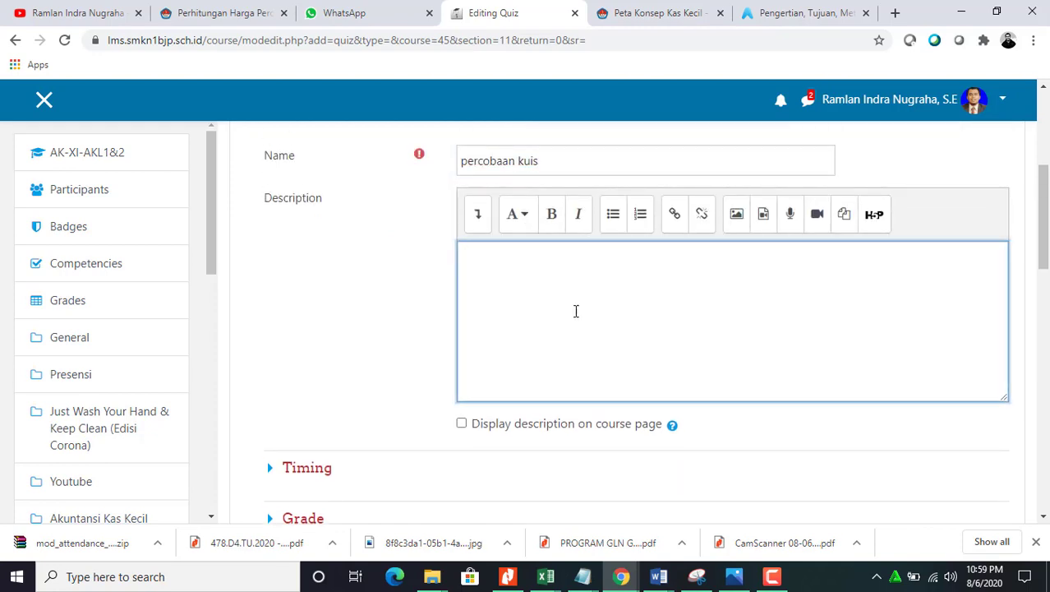
Enable the quiz's opening and closing dates and set the closing day to 7 August 2020.
scroll(386, 353, "down", 1)
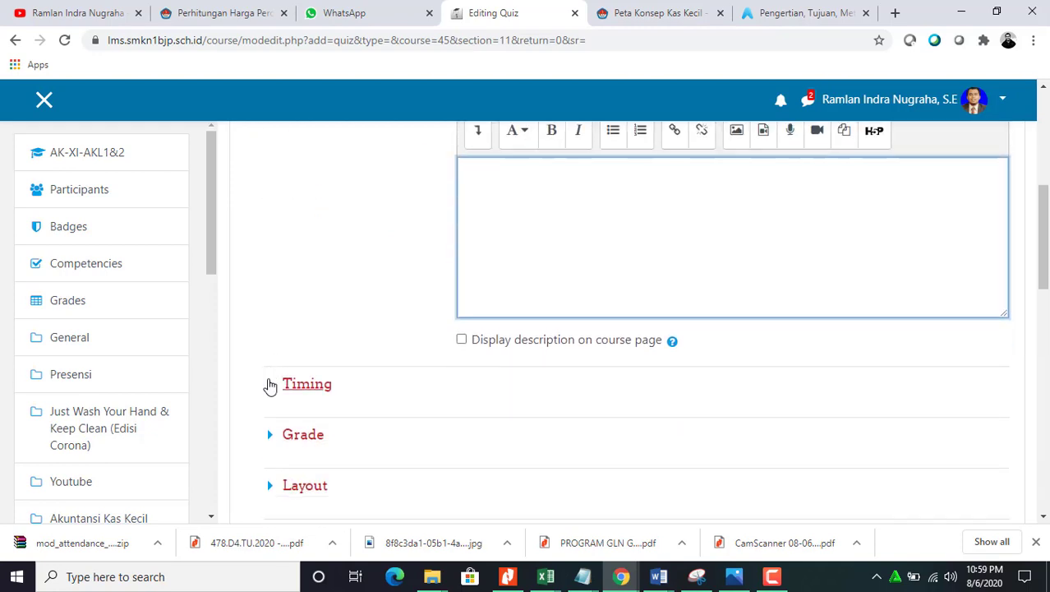
left_click(271, 386)
scroll(411, 353, "down", 2)
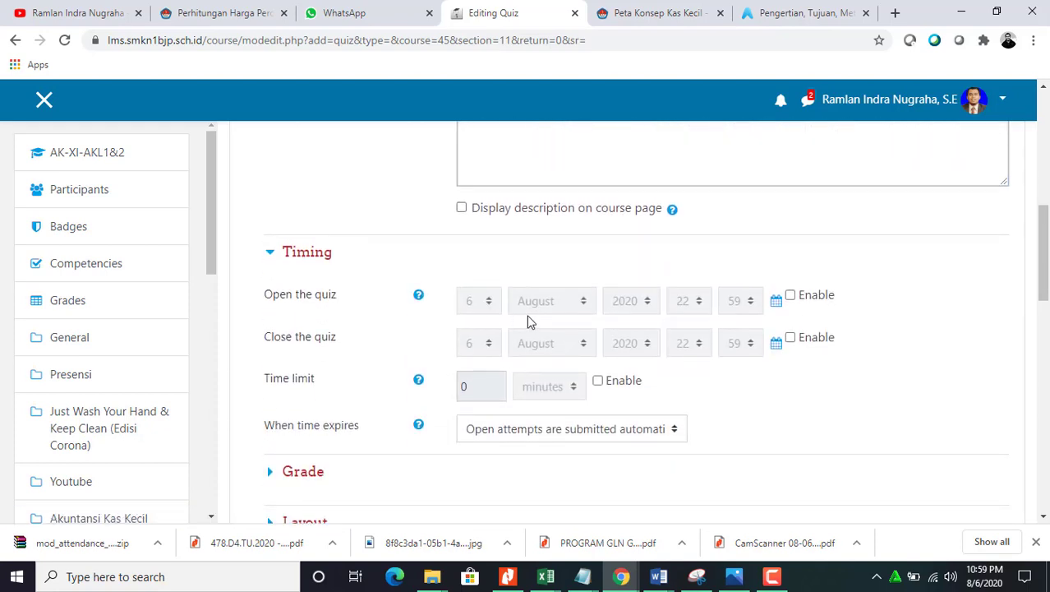
left_click(790, 296)
left_click(790, 340)
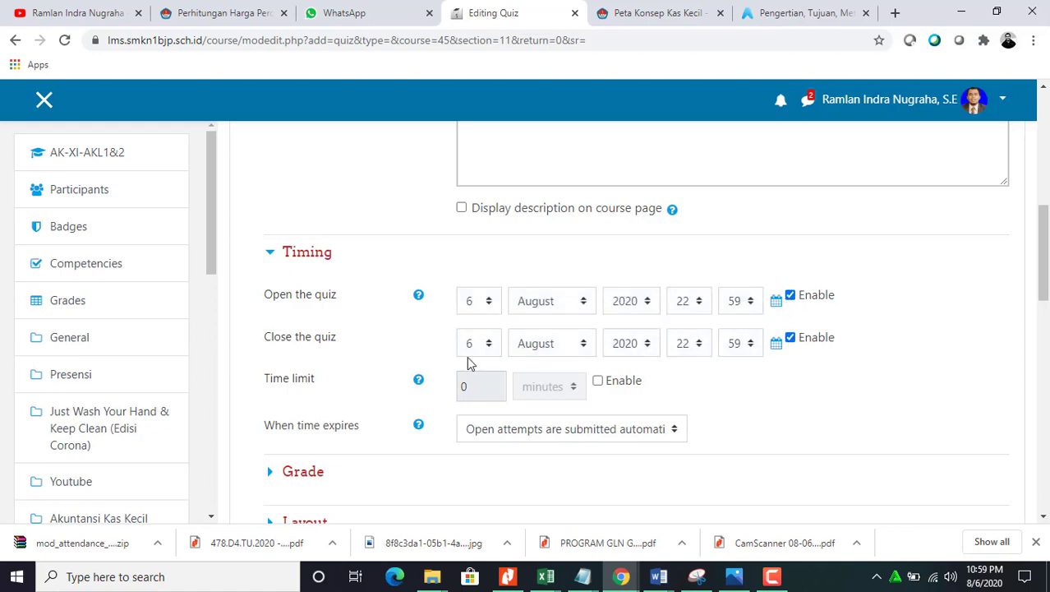
left_click(485, 345)
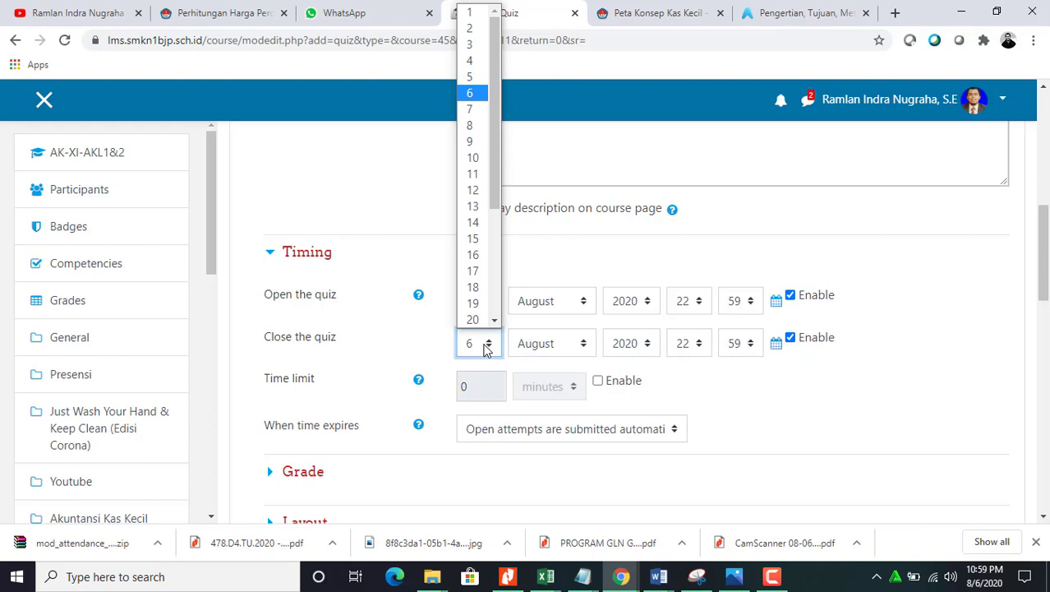
left_click(472, 111)
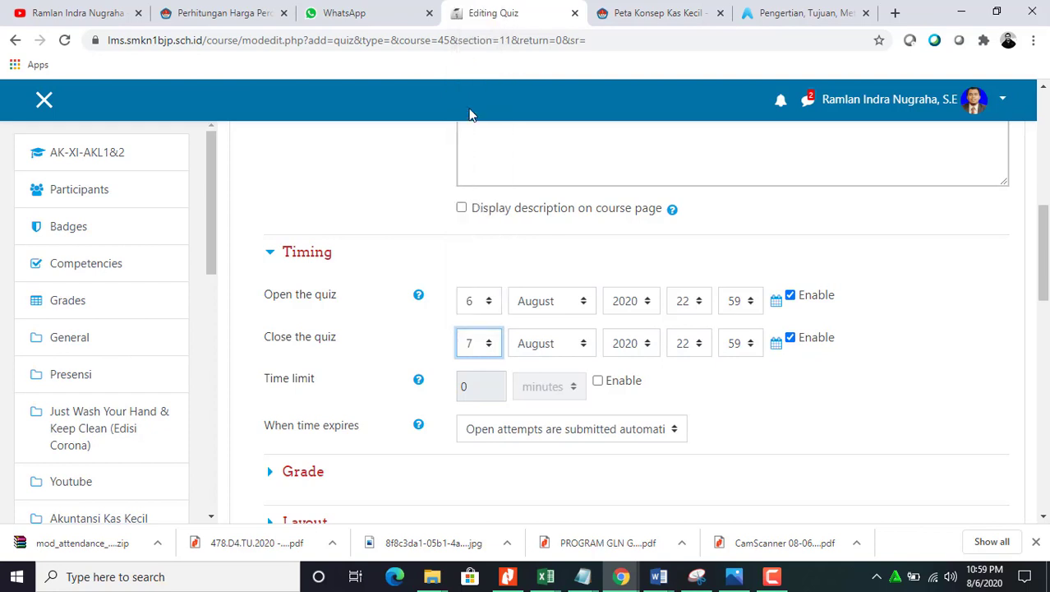
Enable the quiz's time limit and set it to 30 minutes.
left_click(598, 381)
double_click(481, 387)
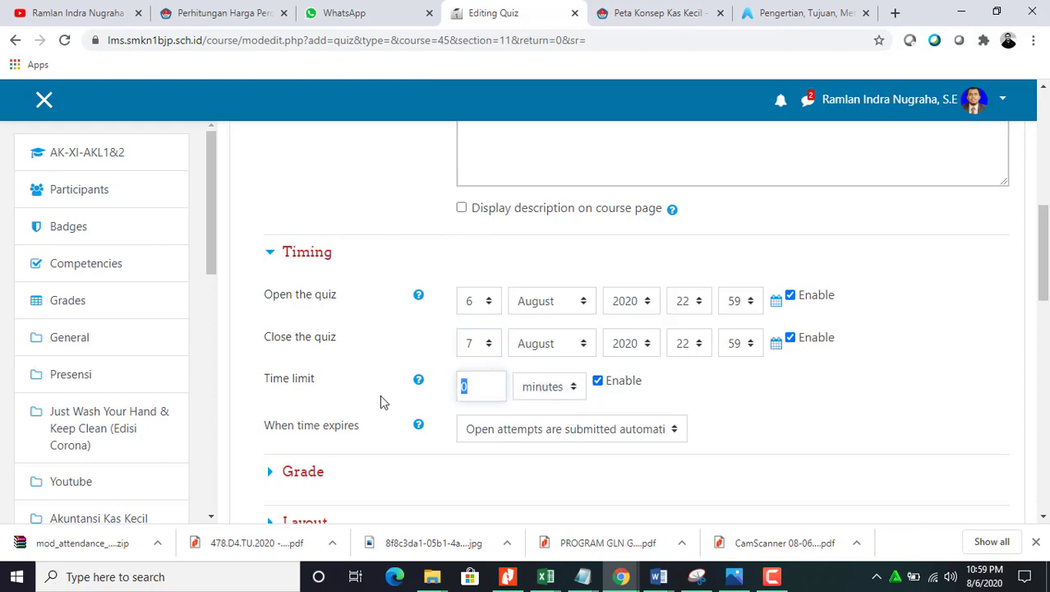
type("3")
Keep Highest grade as the quiz's grading method and save the quiz, returning to the course page.
scroll(387, 400, "down", 1)
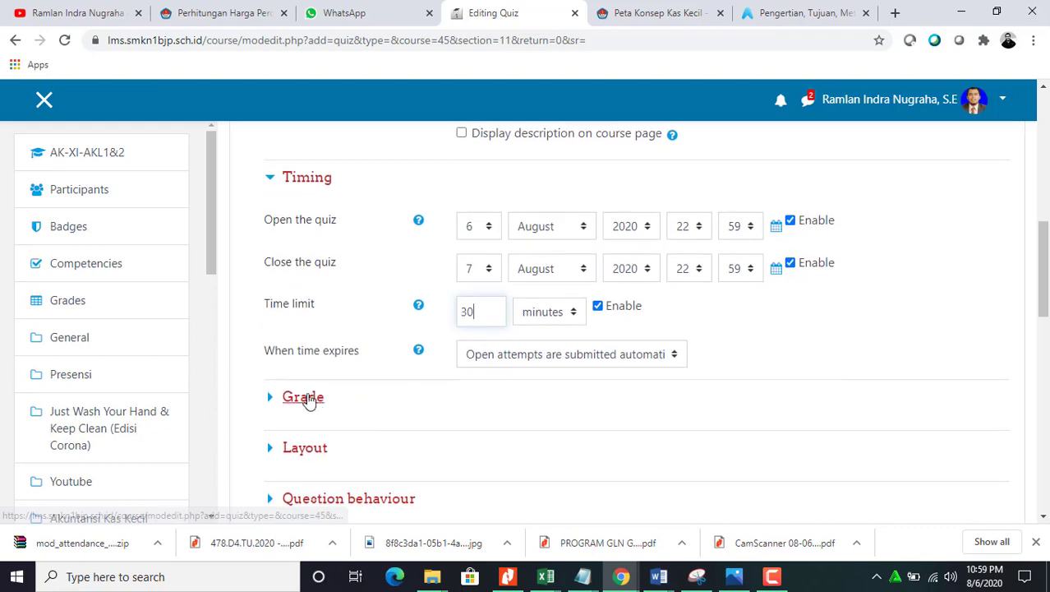
left_click(269, 402)
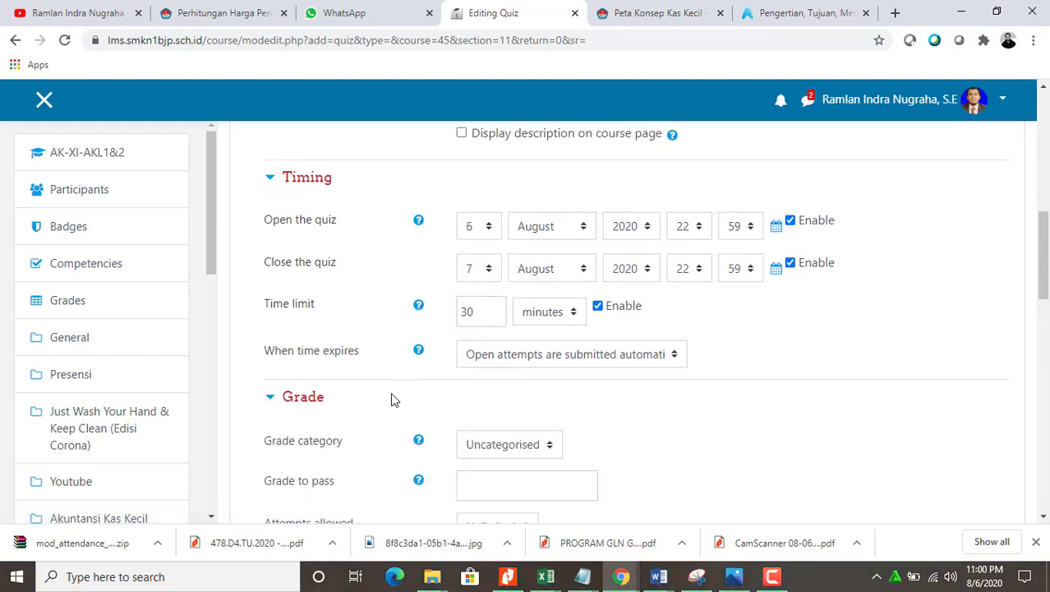
scroll(390, 394, "down", 2)
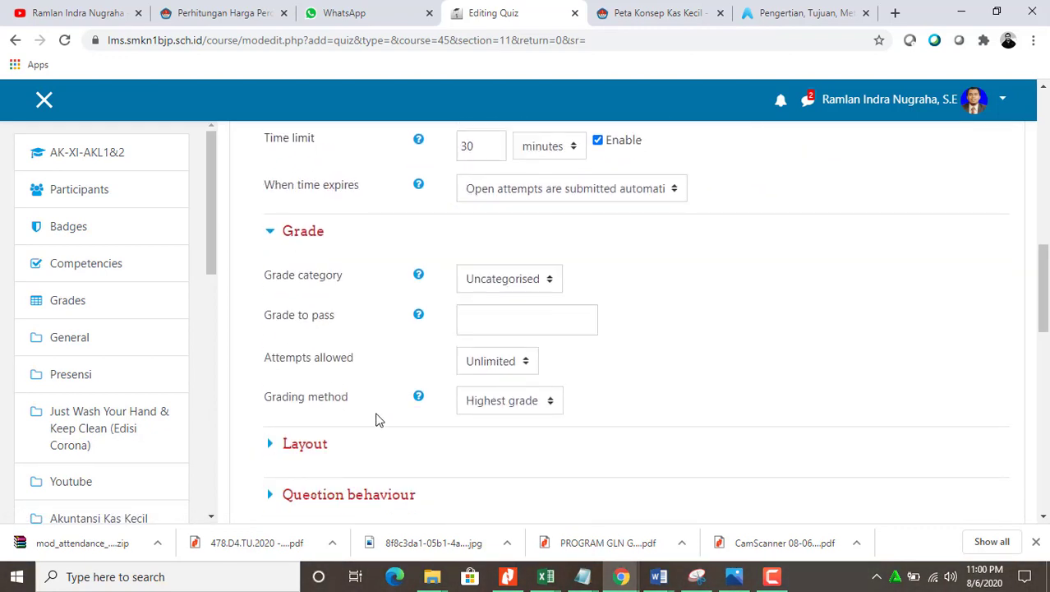
left_click(519, 409)
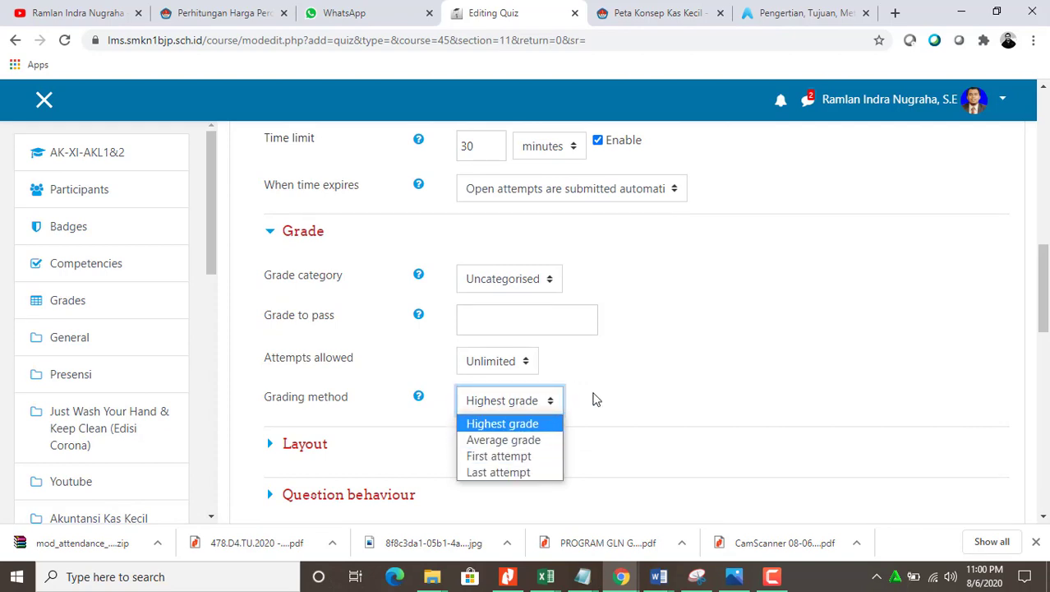
left_click(614, 374)
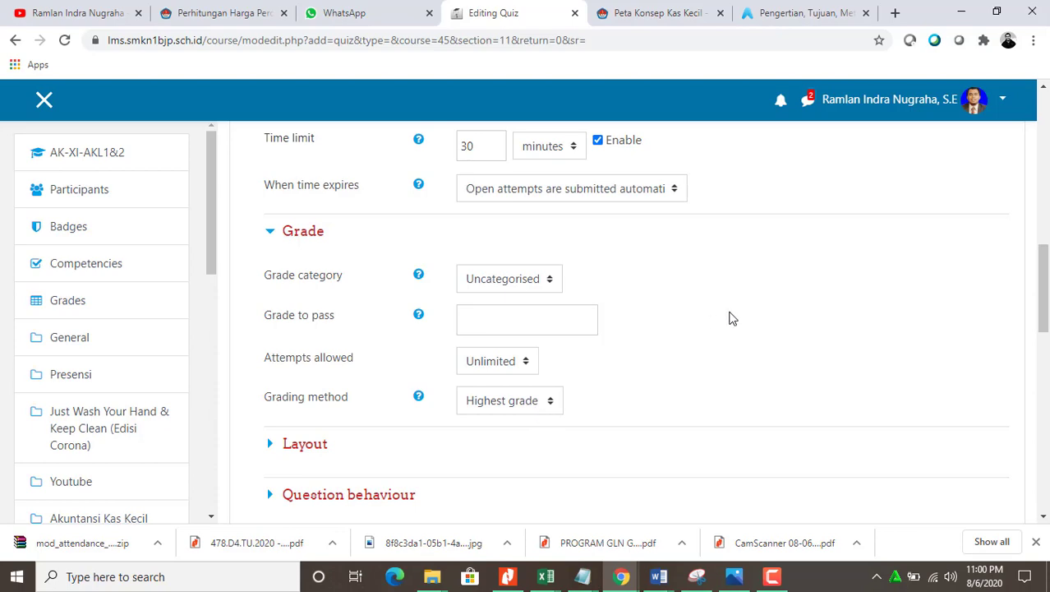
scroll(731, 318, "down", 9)
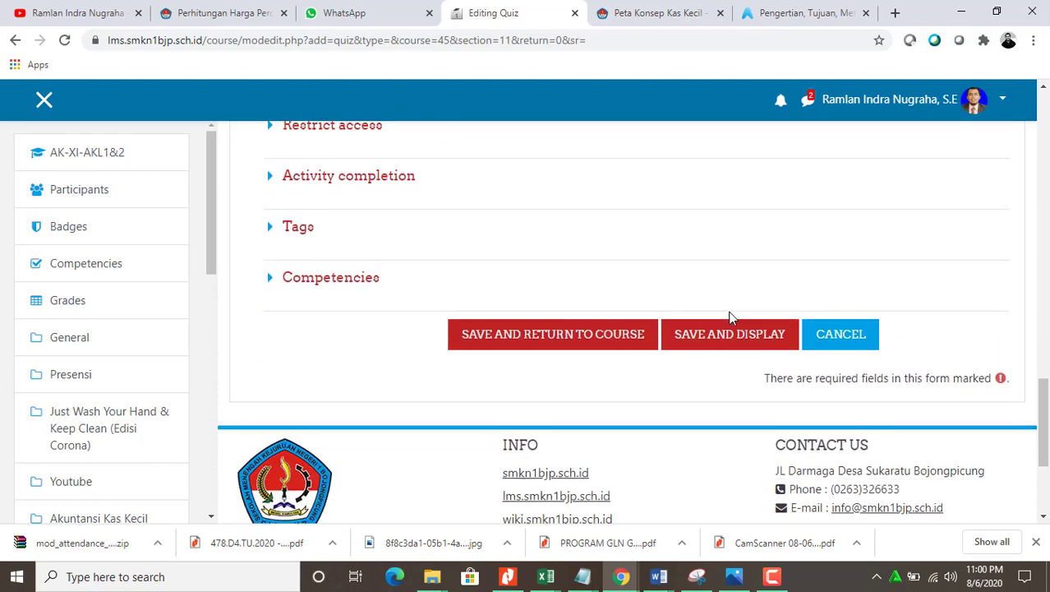
left_click(582, 261)
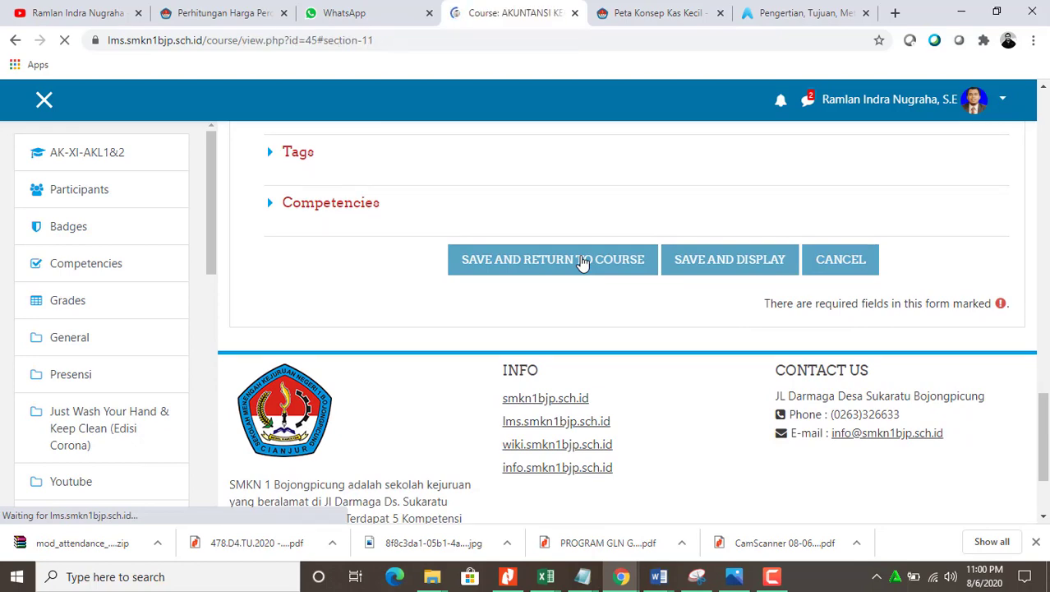
Open the percobaan kuis quiz in the Percobaan membuat topik section and go to its question editing page.
scroll(455, 398, "down", 2)
scroll(454, 398, "up", 3)
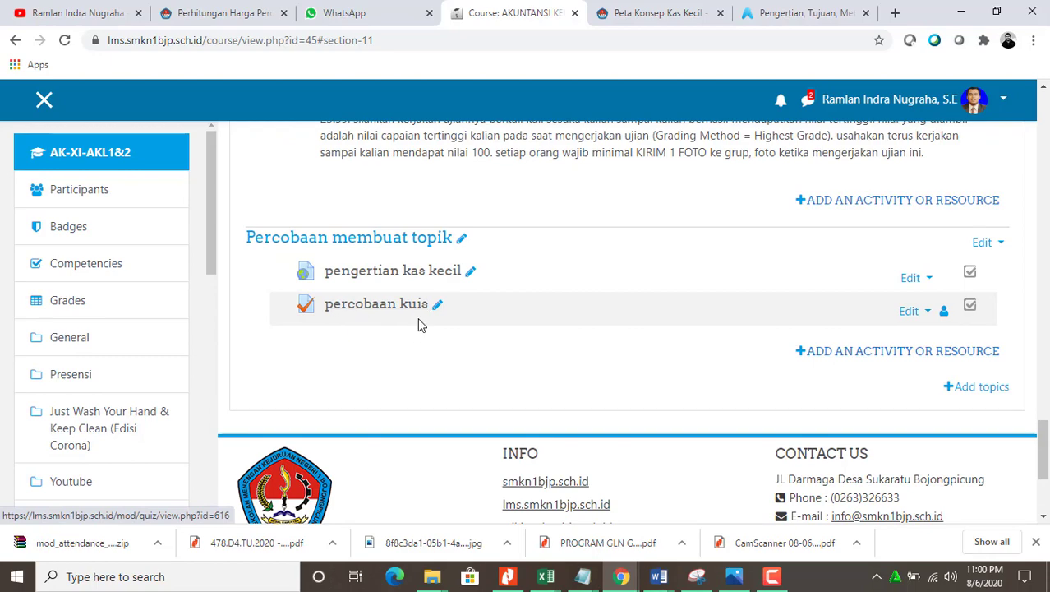
left_click(352, 309)
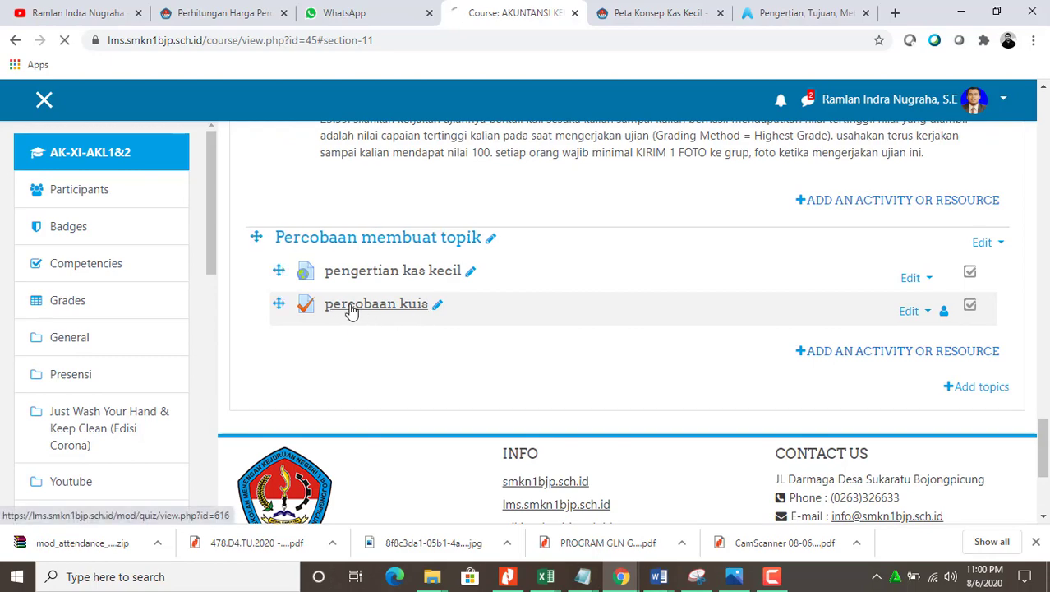
scroll(599, 331, "down", 3)
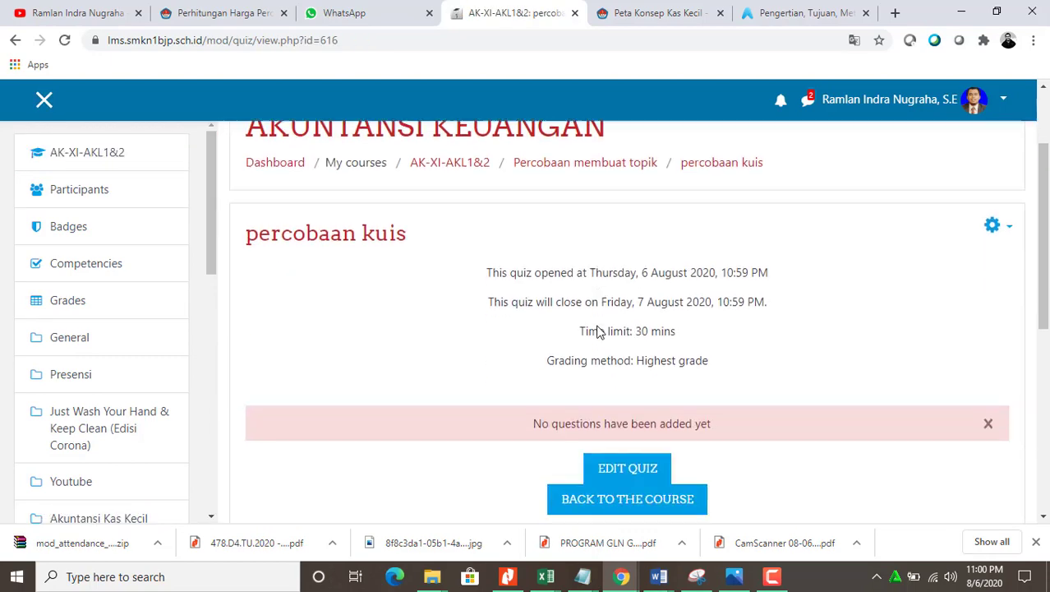
left_click(638, 382)
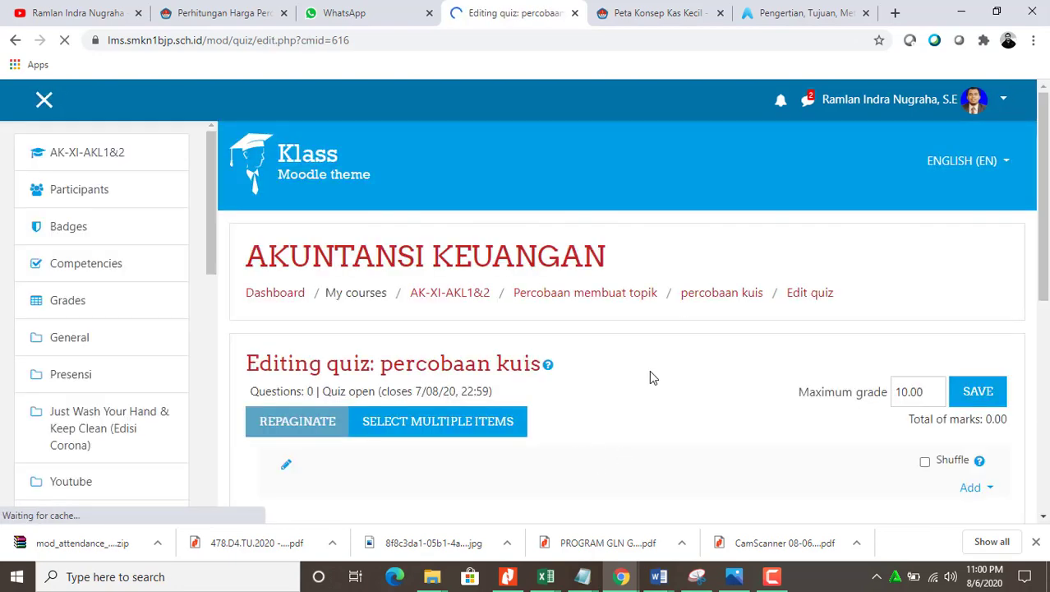
Set the quiz's maximum grade to 100 and save it.
scroll(652, 372, "down", 3)
scroll(865, 179, "up", 2)
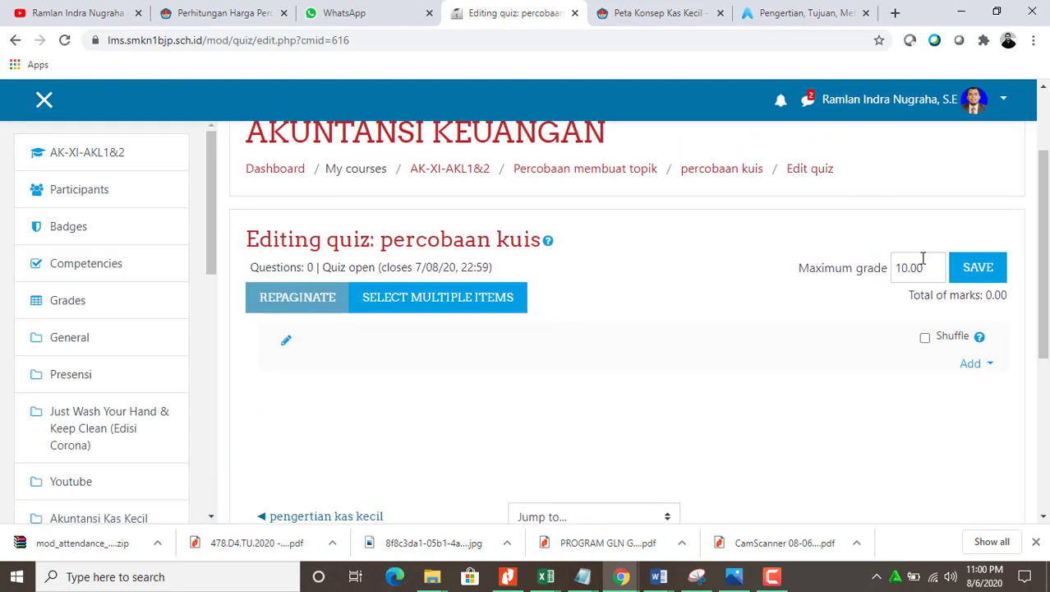
left_click_drag(929, 268, 769, 298)
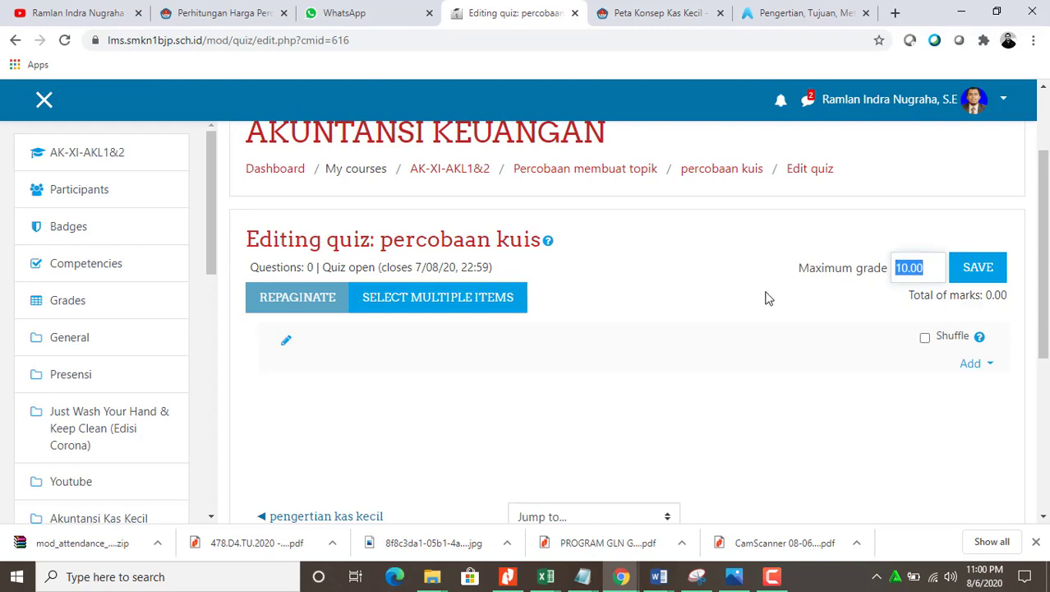
type("100")
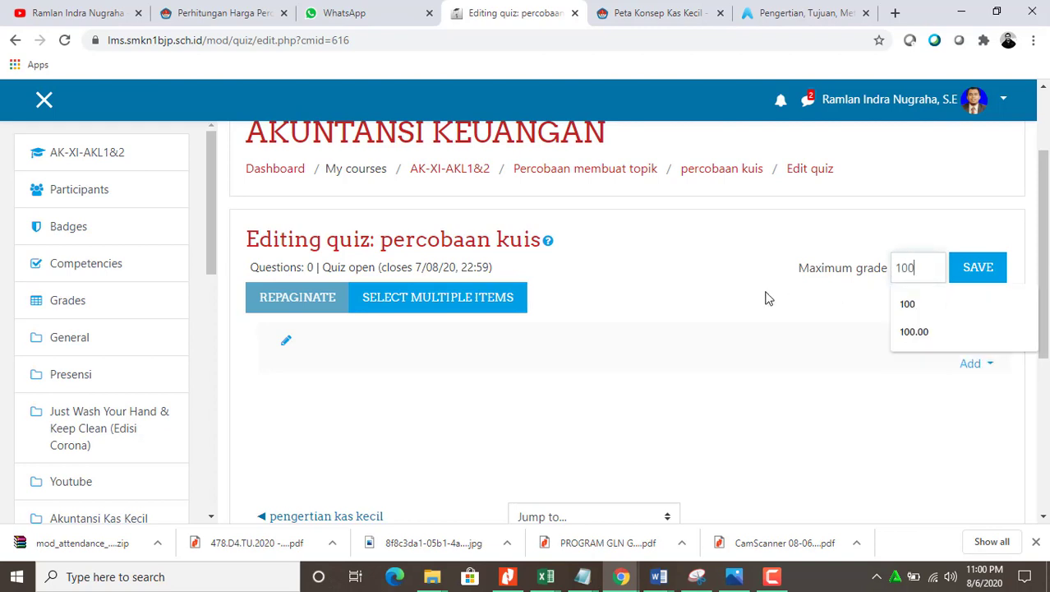
left_click(978, 272)
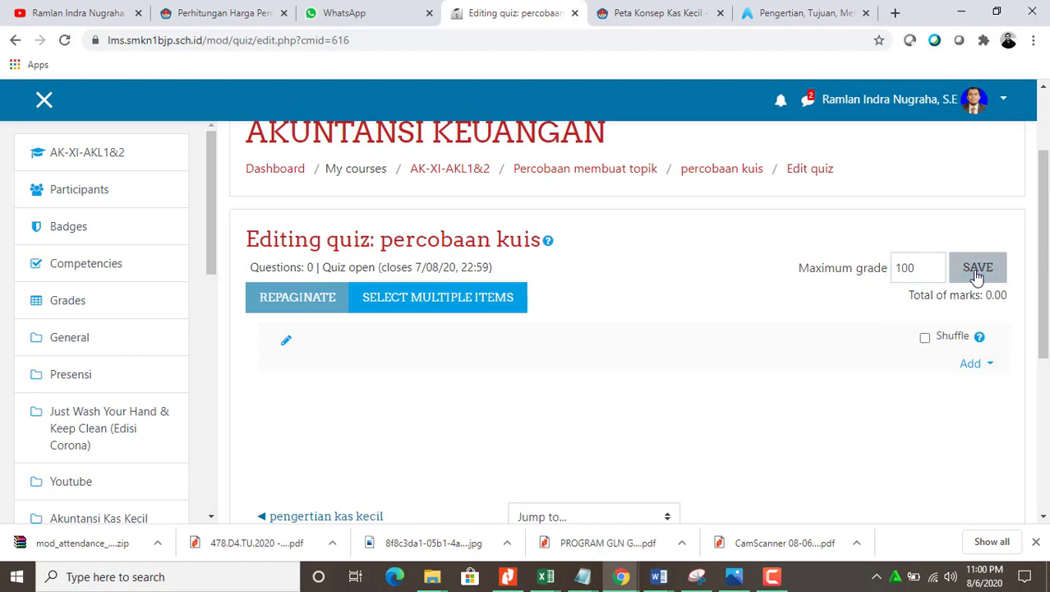
Start adding a new True/False question to the quiz.
scroll(773, 304, "down", 2)
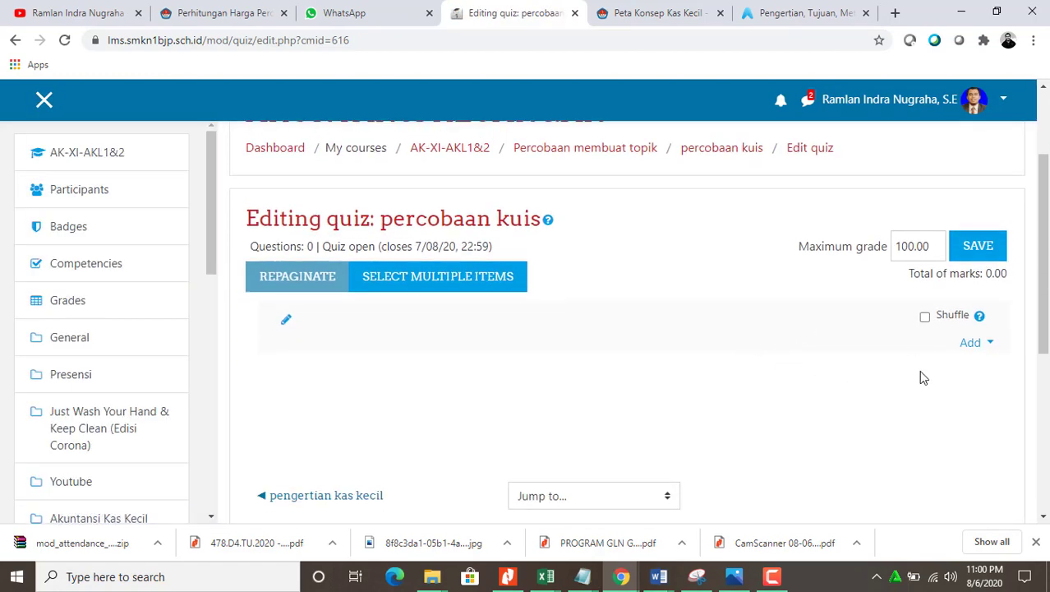
left_click(976, 351)
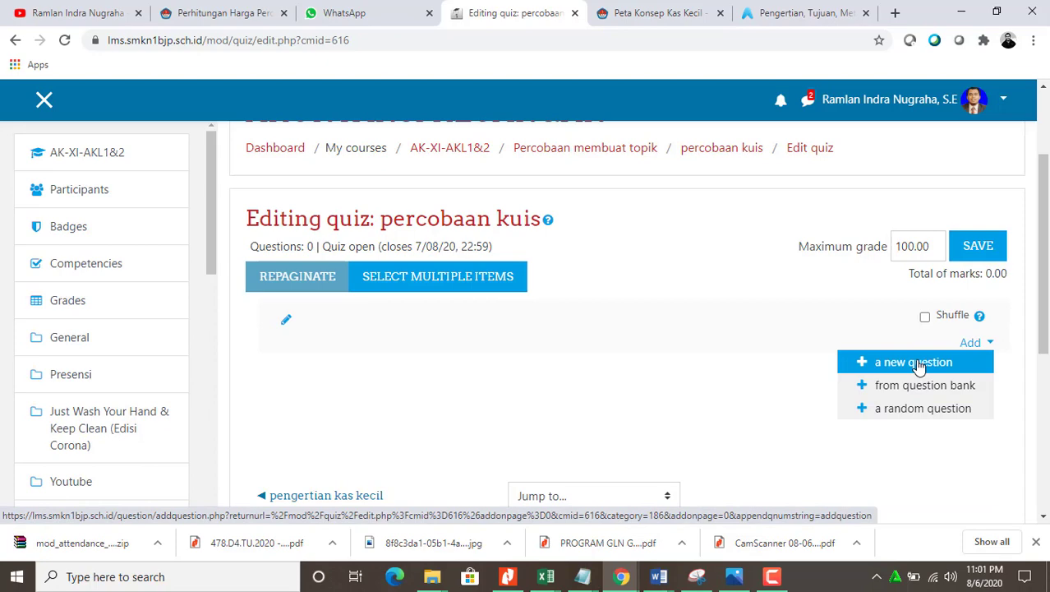
left_click(878, 362)
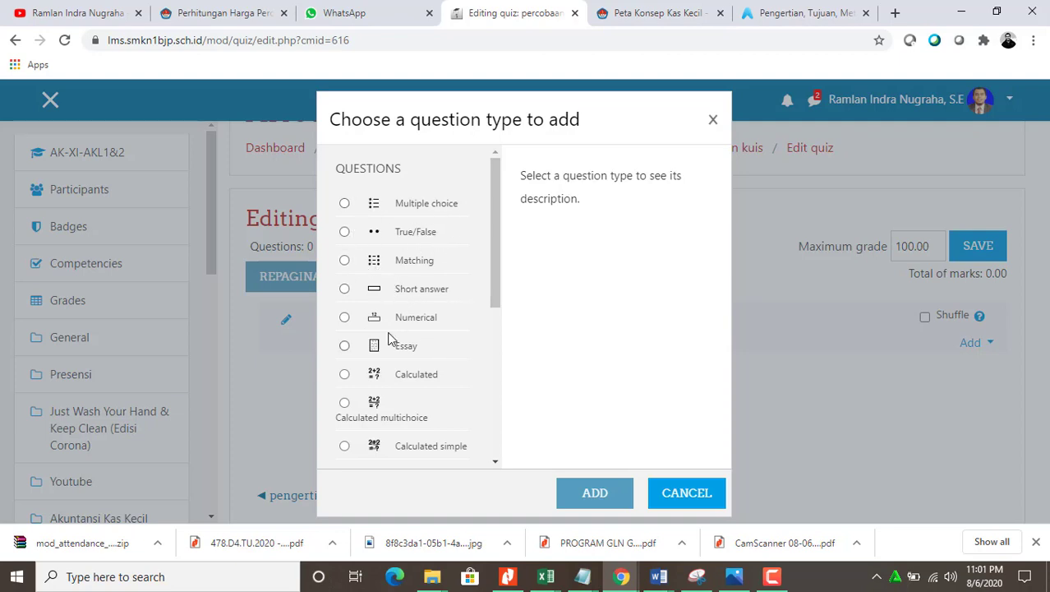
left_click(344, 234)
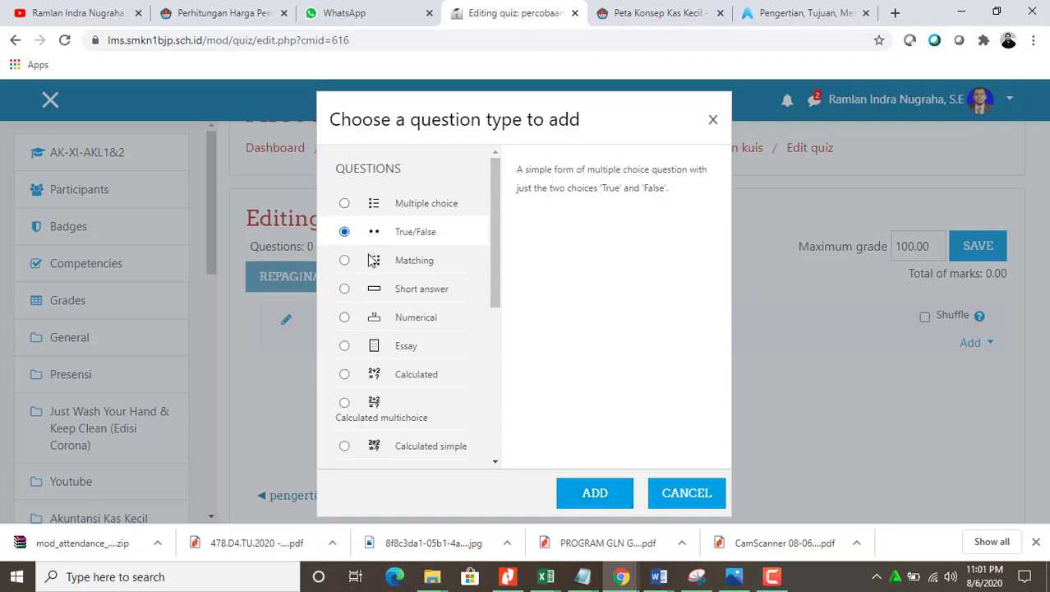
left_click(591, 496)
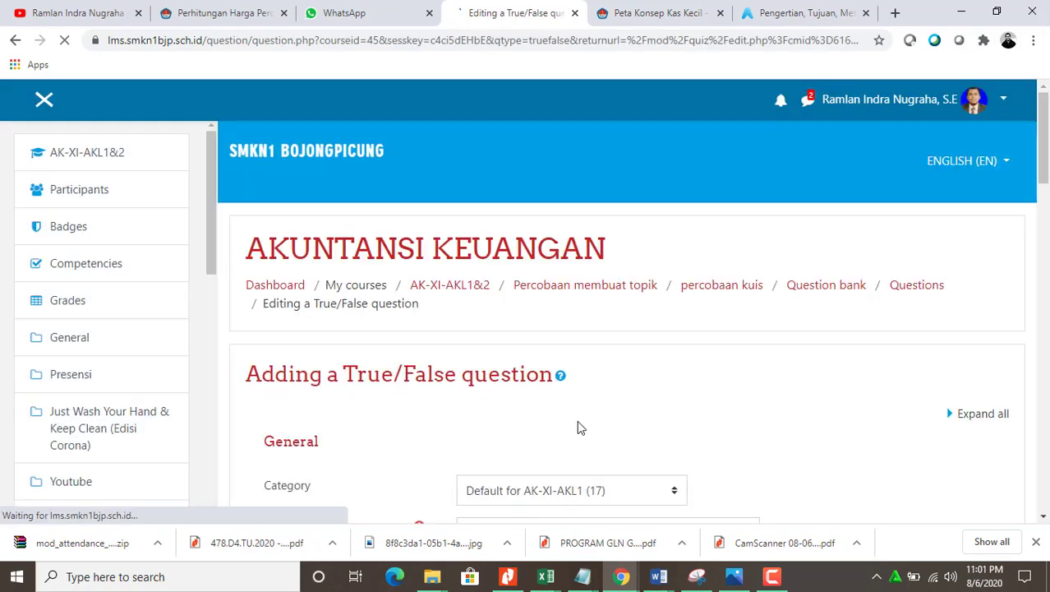
Name the question "test1" and enter "gajah mempunyai 4 kaki" as its question text.
scroll(578, 423, "down", 2)
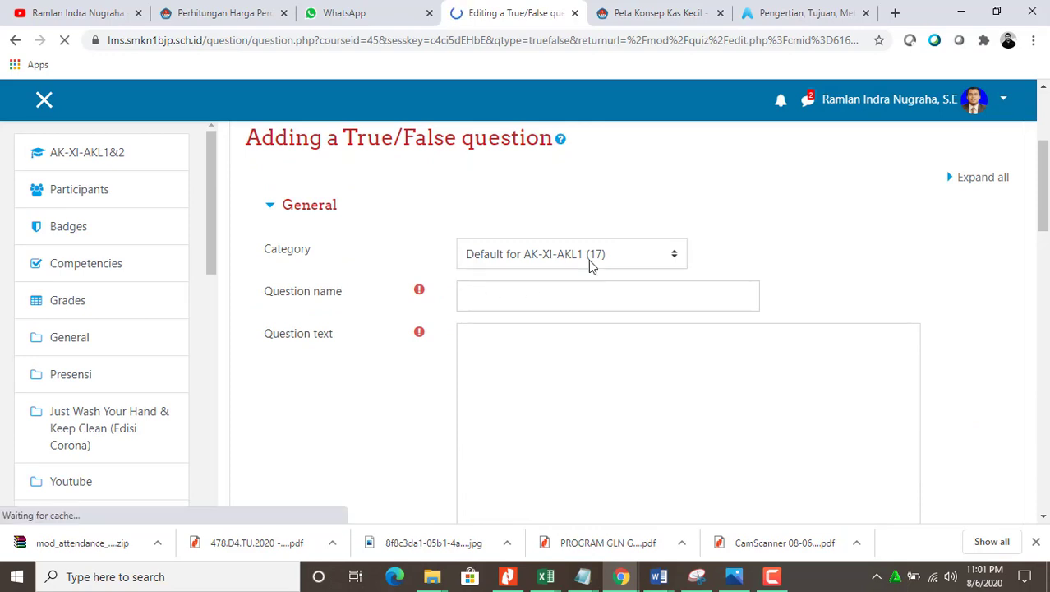
left_click(510, 325)
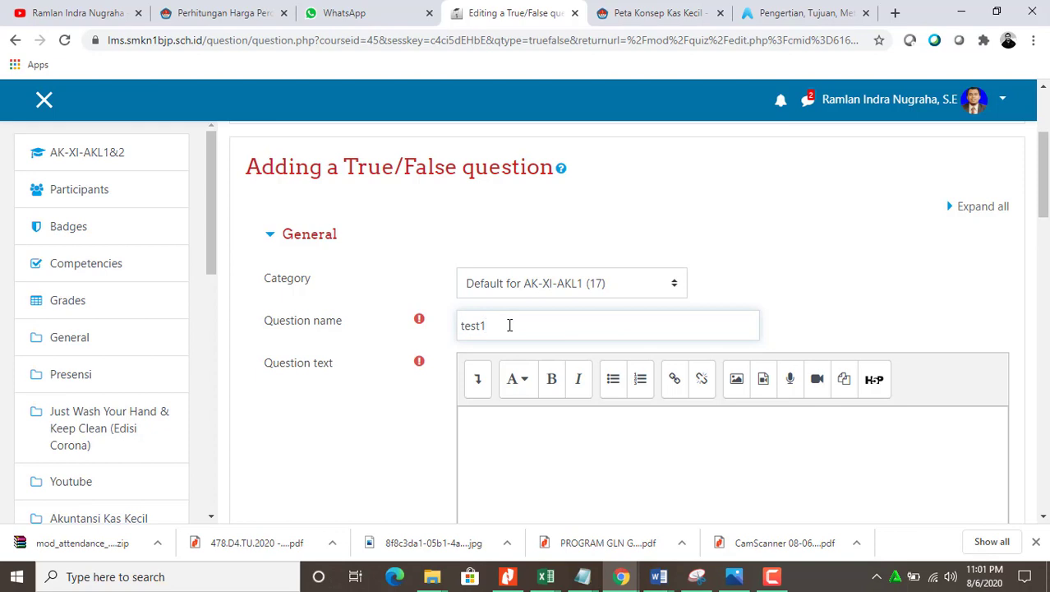
scroll(517, 327, "down", 2)
left_click(526, 328)
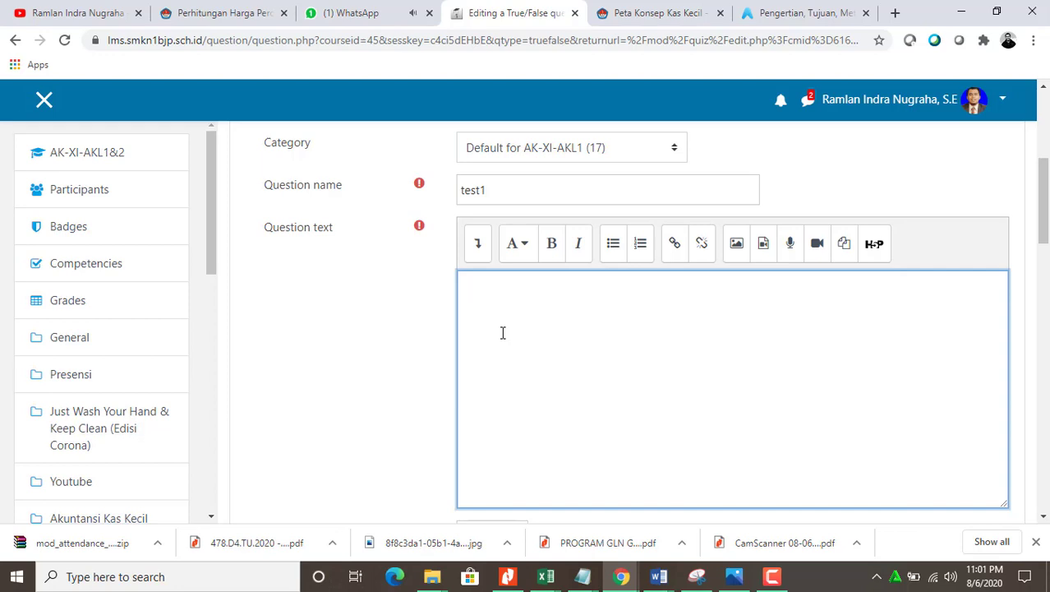
type("gajah mempunyau")
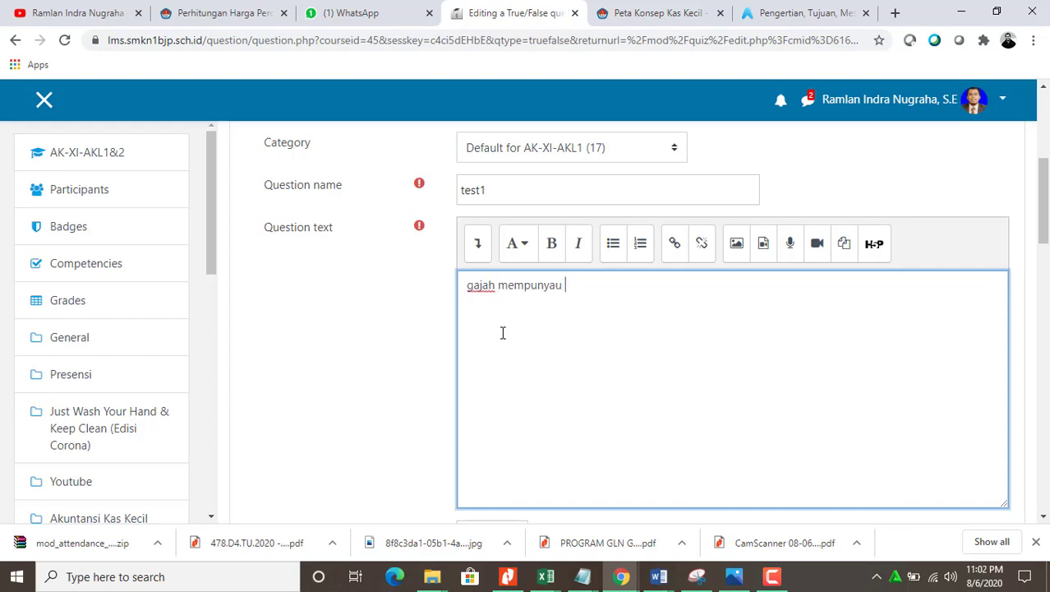
key("BackSpace")
key("BackSpace")
type("i")
Set the question's correct answer to True and save the question.
scroll(518, 350, "down", 10)
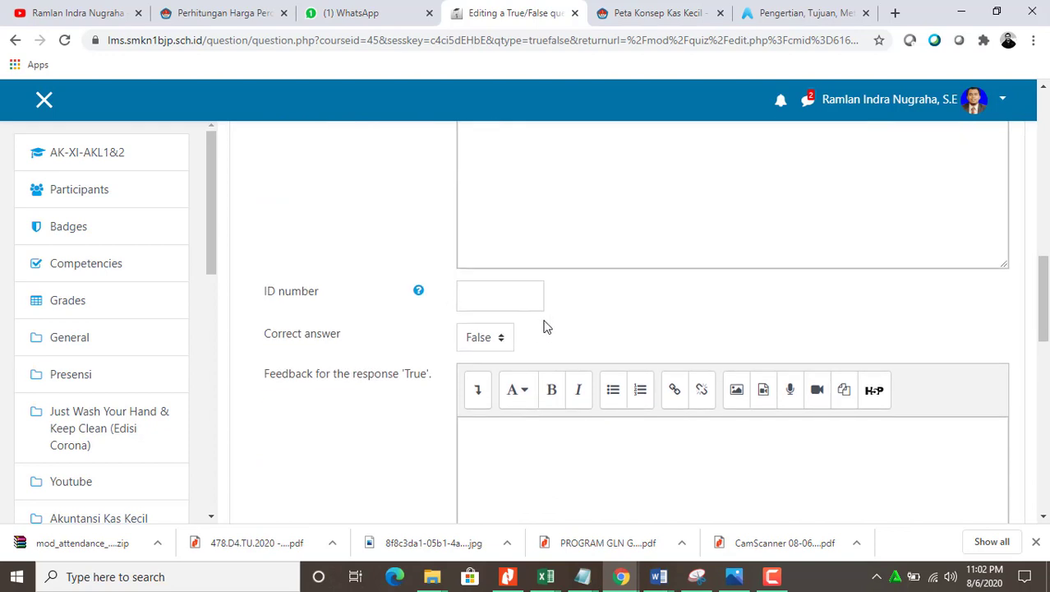
left_click(502, 340)
left_click(494, 374)
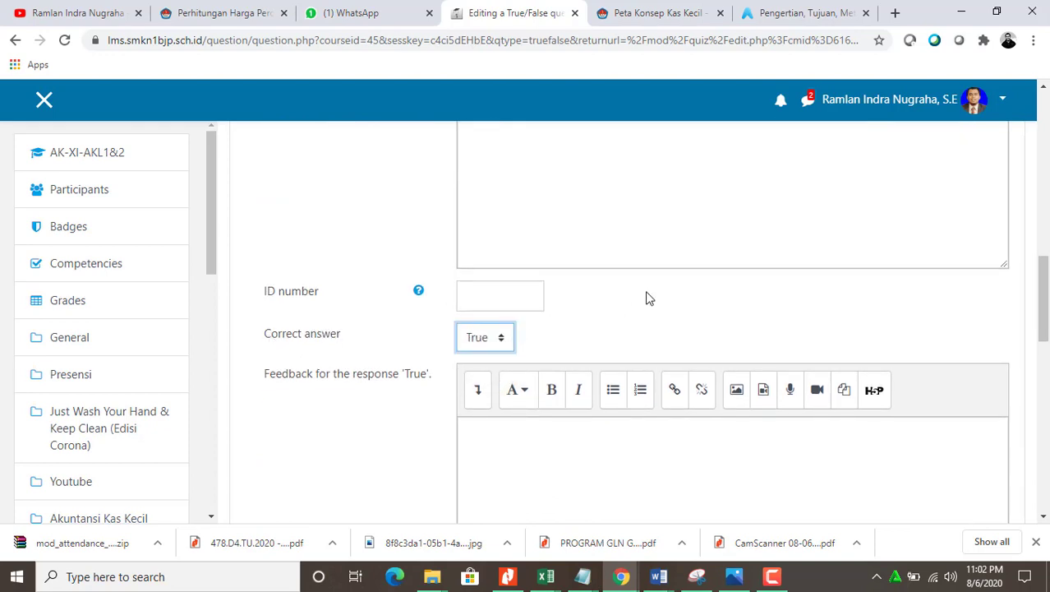
scroll(646, 298, "down", 5)
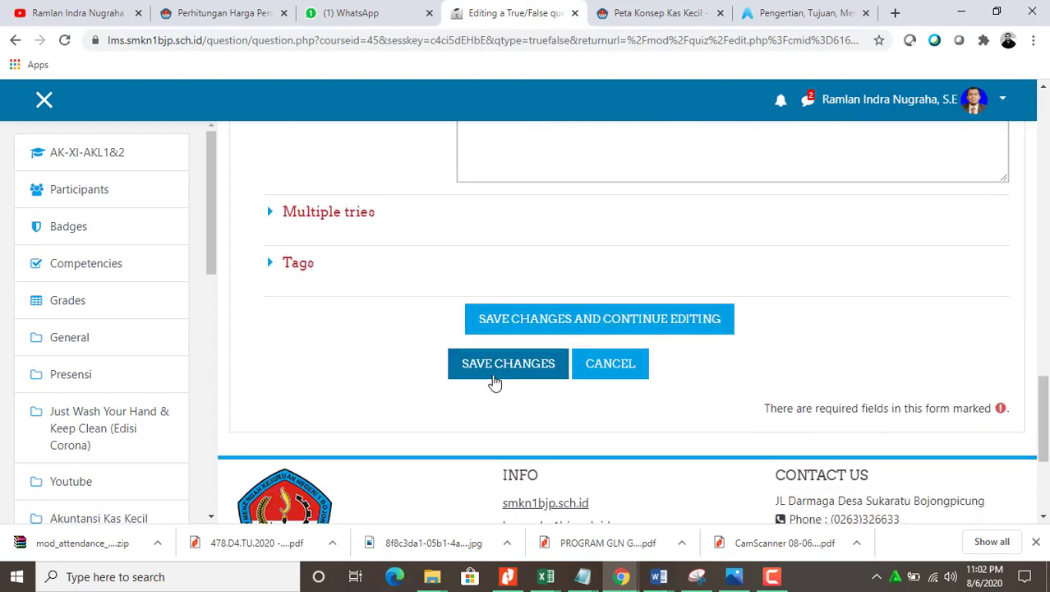
left_click(488, 369)
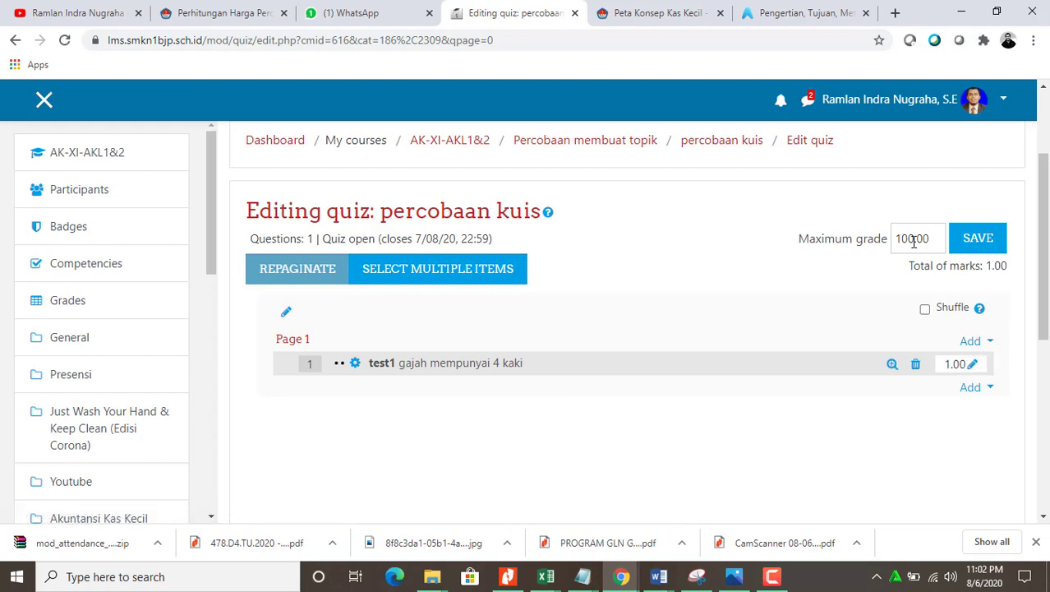
Set the mark of the test1 question to 100.
left_click(974, 365)
type("10")
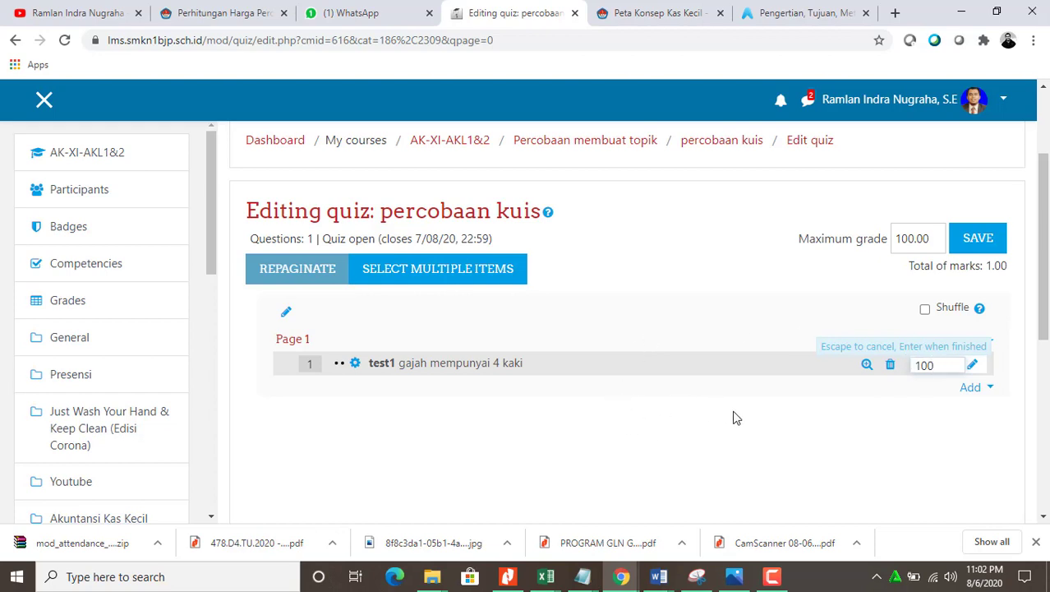
key("Return")
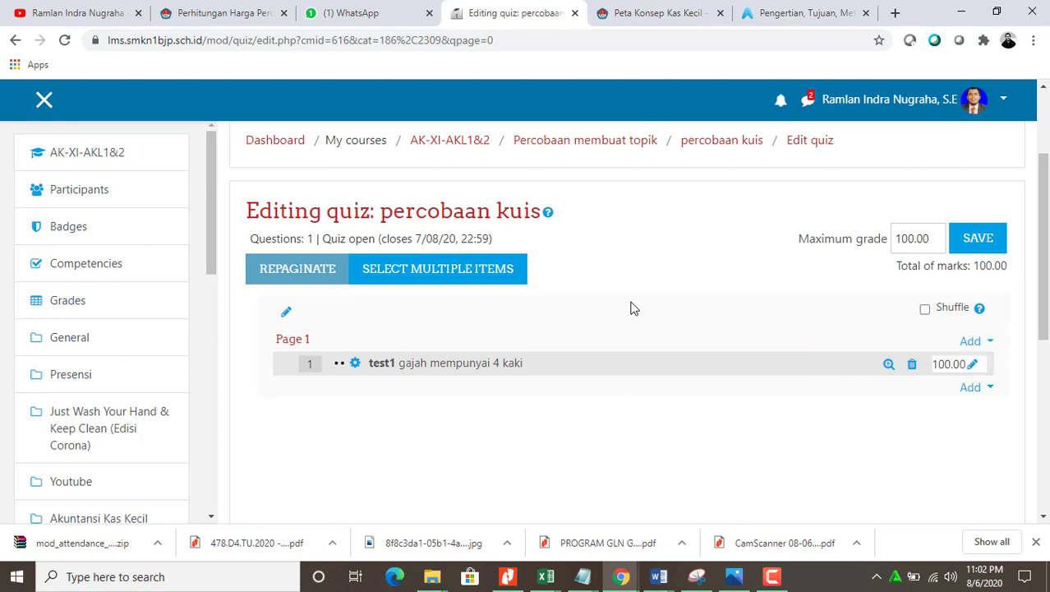
Look over the open Peta Konsep Kas Kecil and Perhitungan Harga Perolehan Aset Tetap wiki pages, then return to the quiz's question list.
scroll(633, 309, "down", 3)
scroll(633, 308, "up", 5)
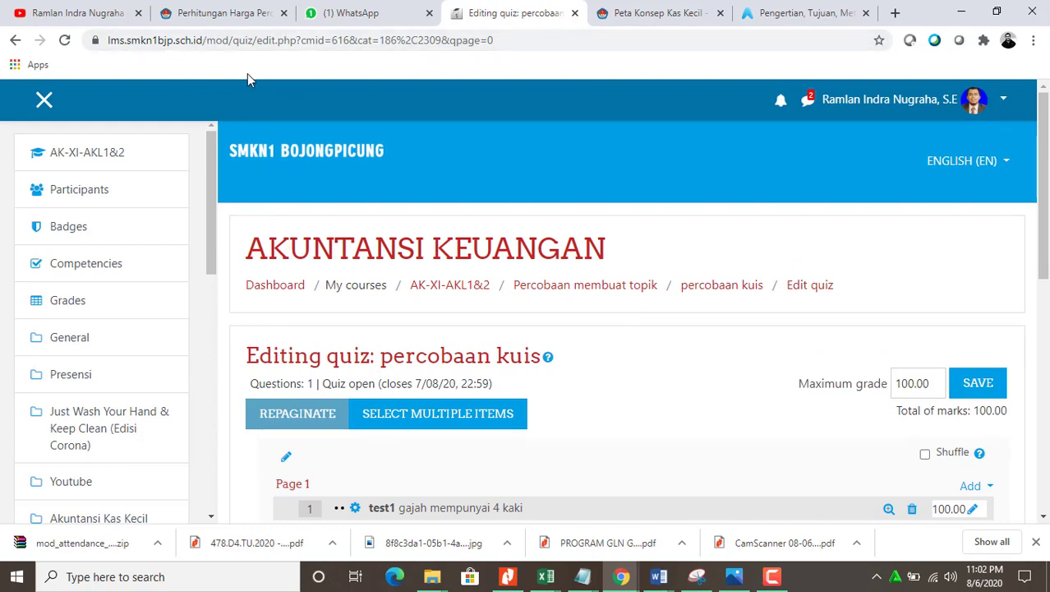
left_click(658, 14)
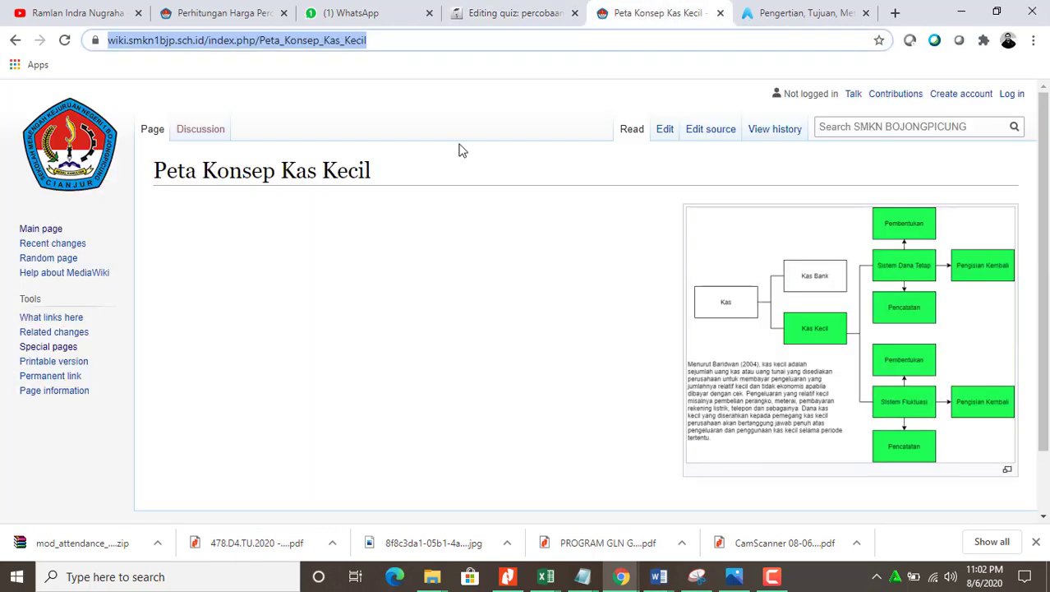
left_click(217, 13)
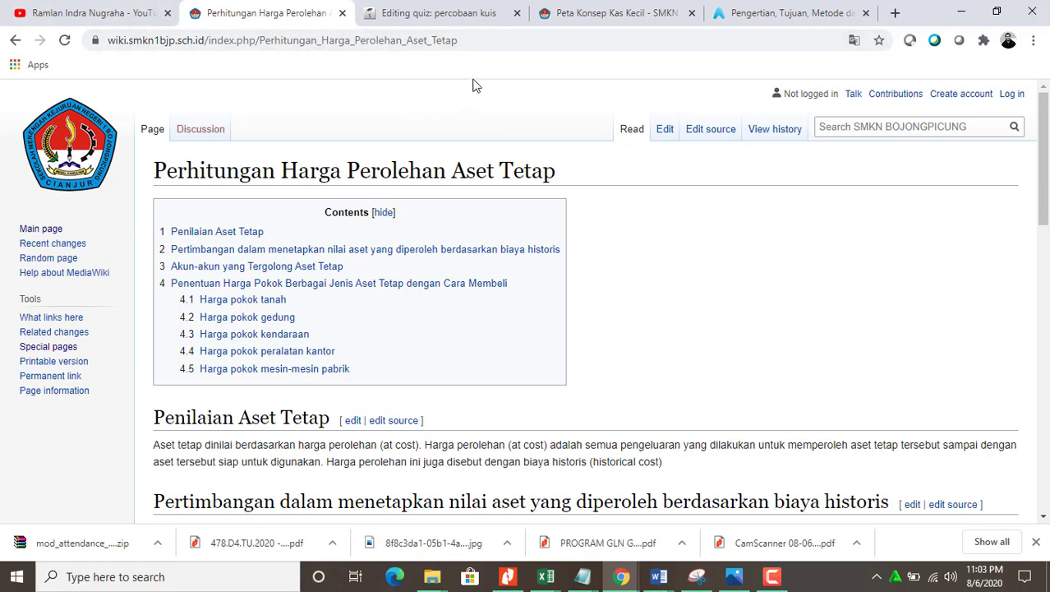
left_click(789, 13)
left_click(470, 10)
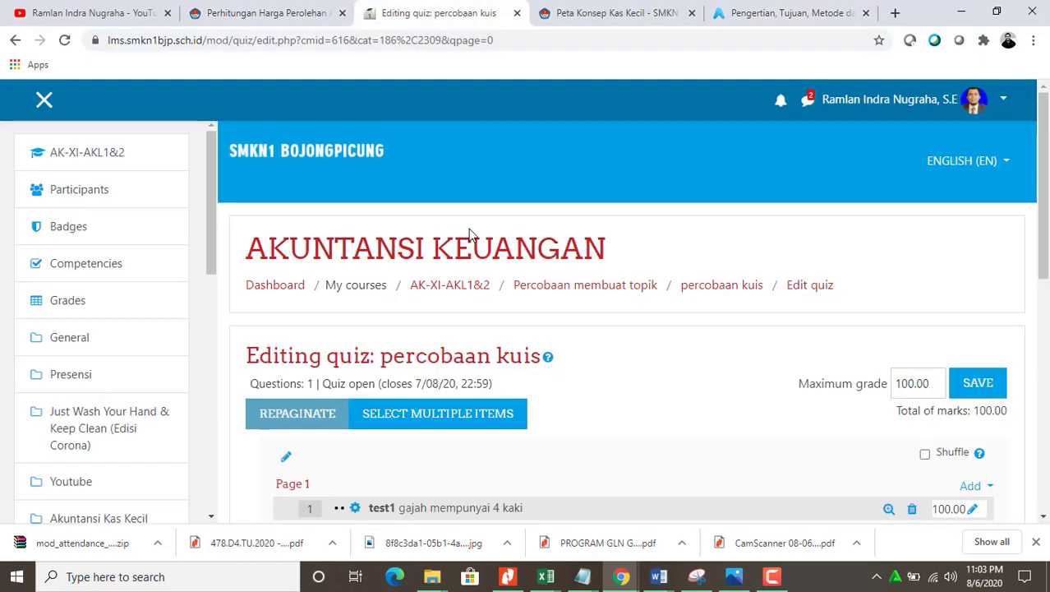
scroll(362, 294, "down", 2)
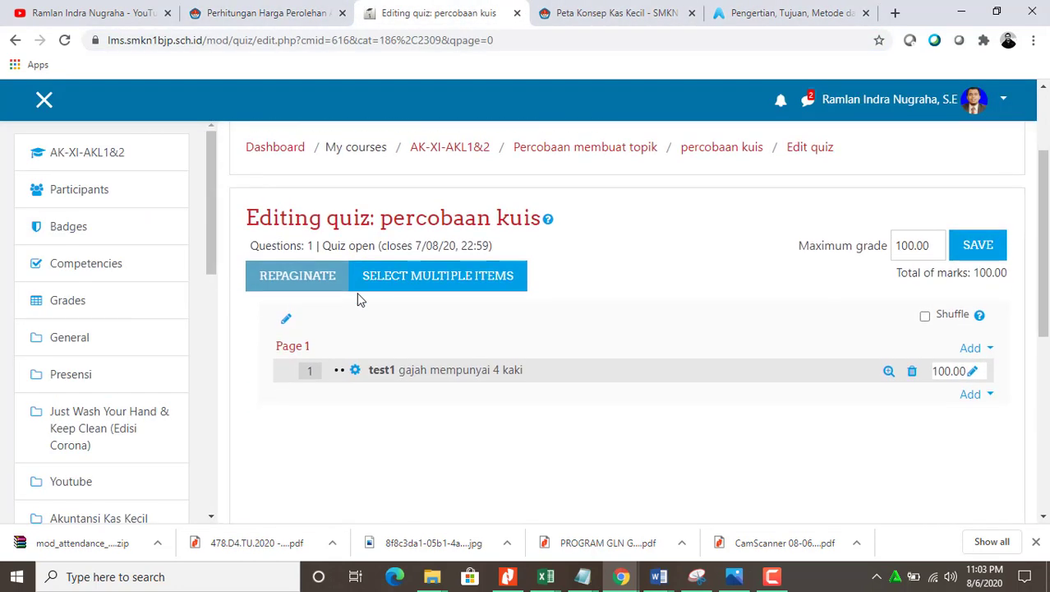
Return to the AK-XI-AKL1&2 course page and start adding a URL resource to the "Percobaan membuat topik" topic.
left_click(117, 155)
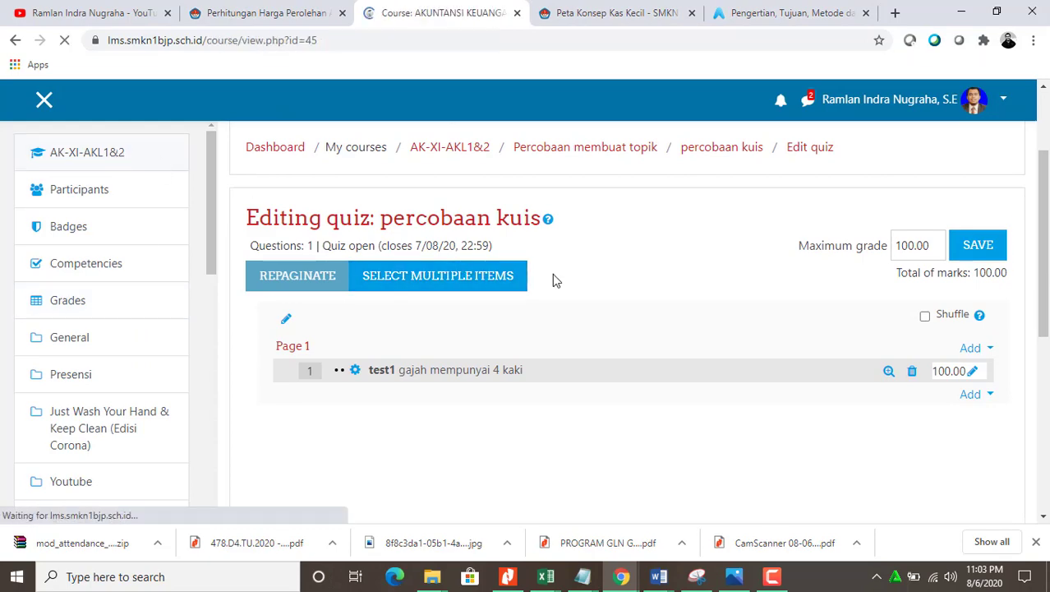
scroll(552, 329, "down", 15)
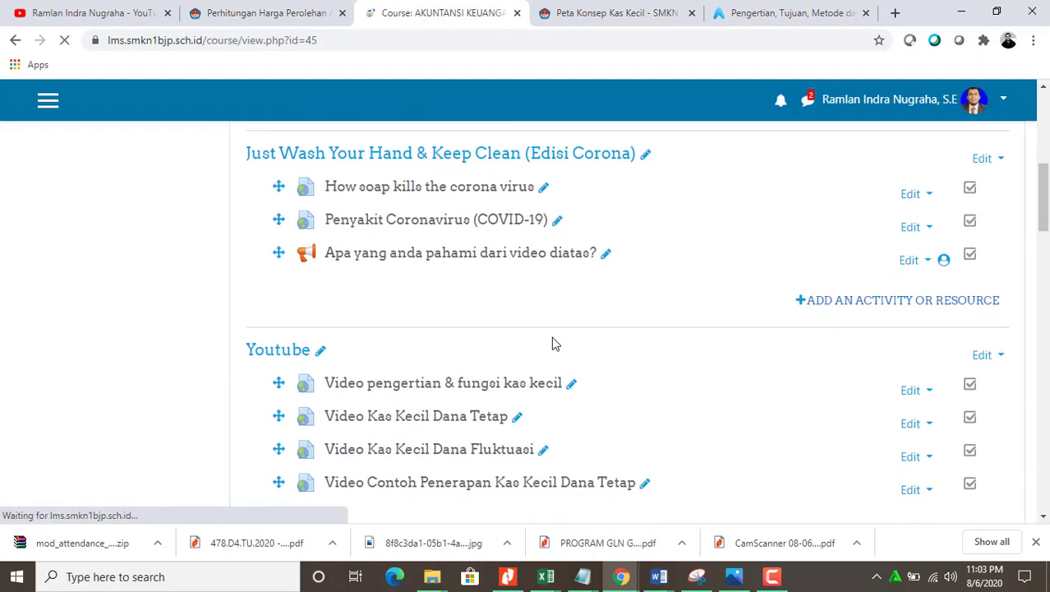
scroll(552, 344, "down", 10)
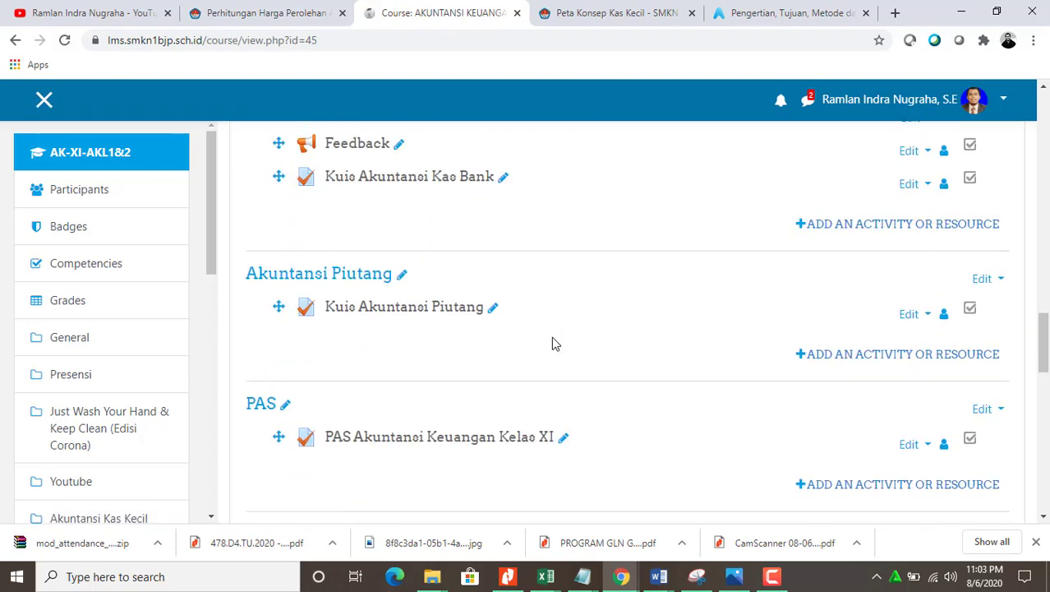
scroll(552, 343, "down", 3)
scroll(552, 343, "down", 10)
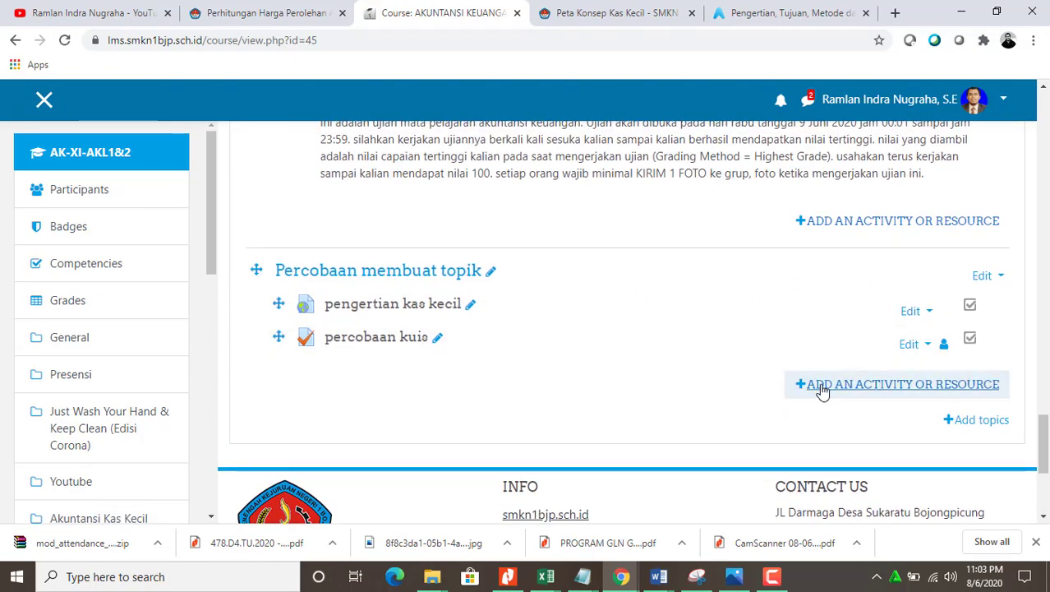
left_click(823, 390)
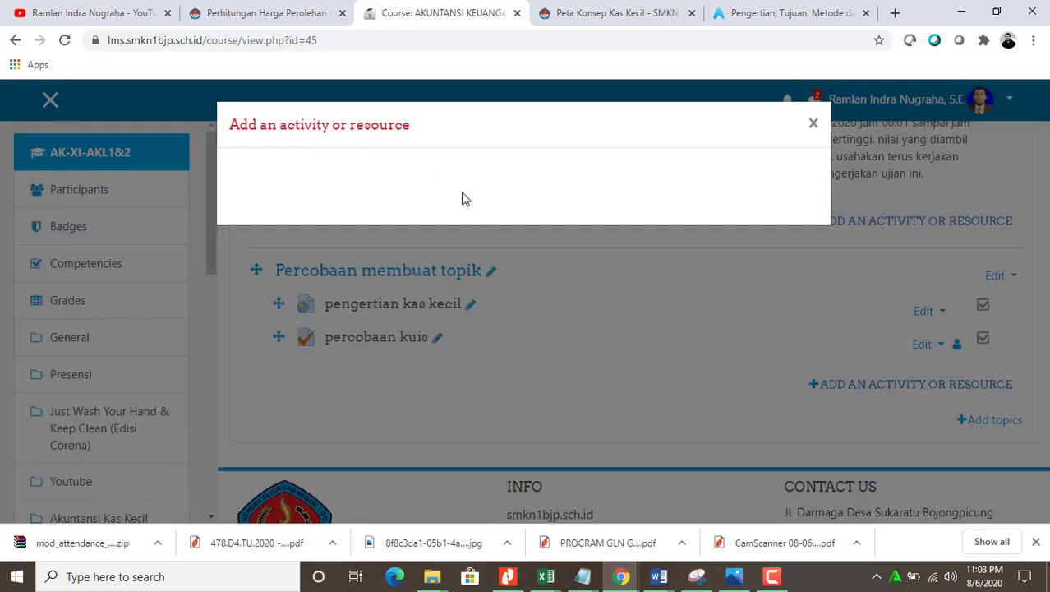
scroll(401, 433, "down", 1)
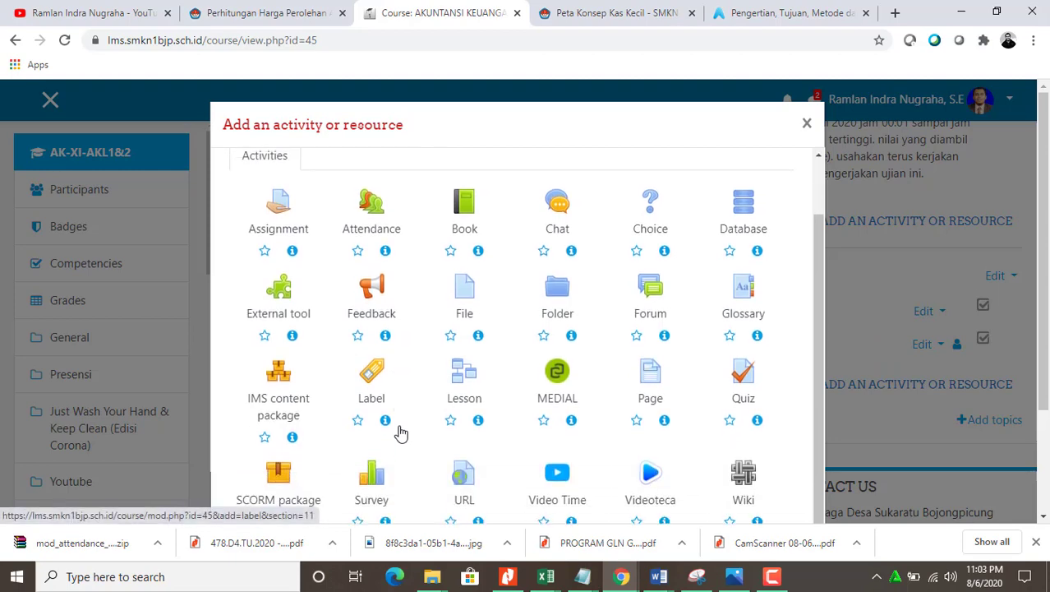
left_click(460, 481)
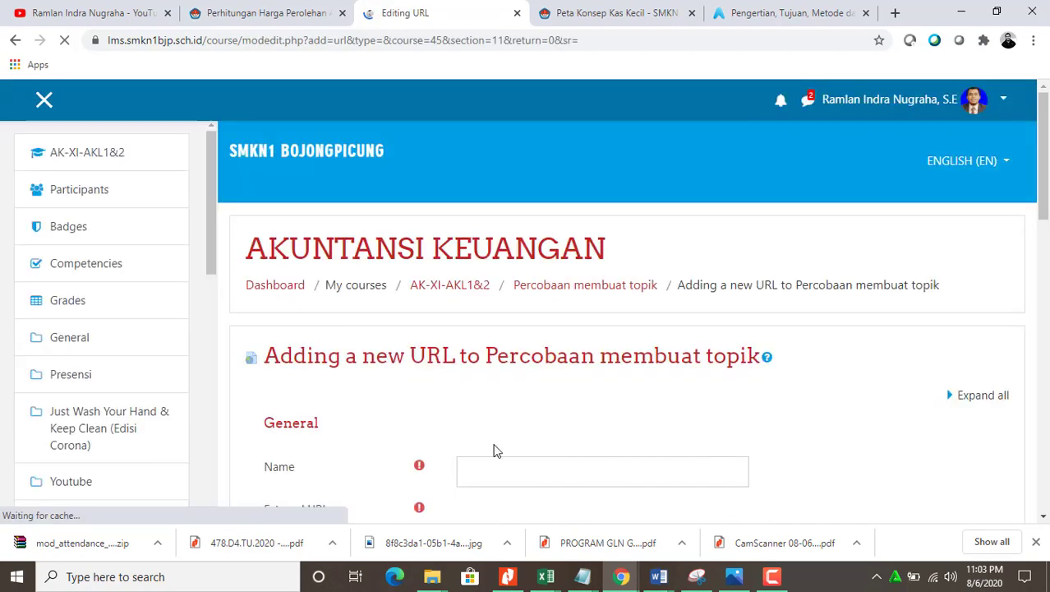
Name the new URL resource "video penjelasan kas kecil".
left_click(491, 469)
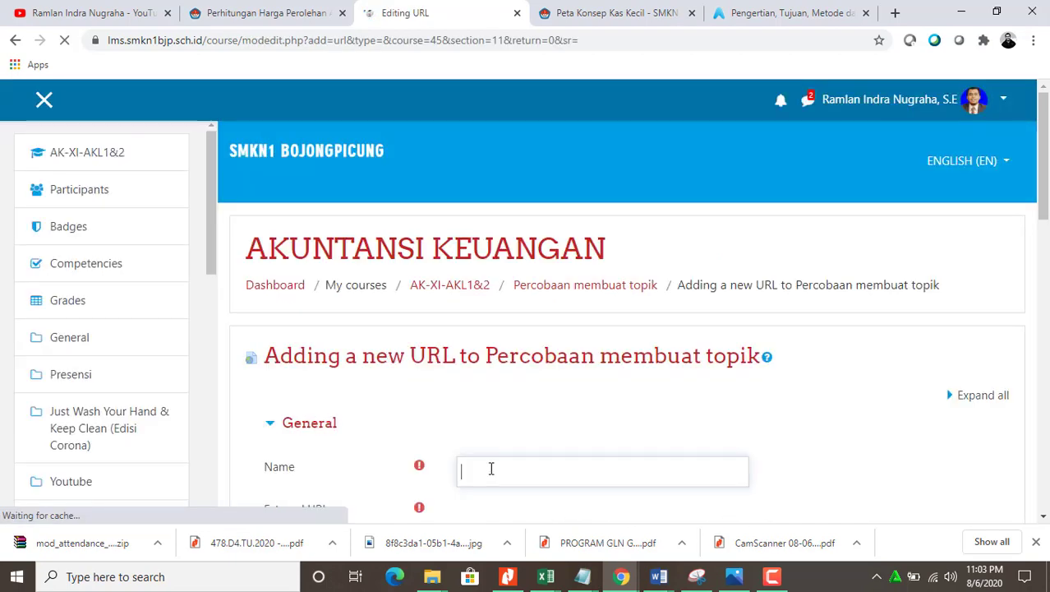
scroll(489, 467, "down", 5)
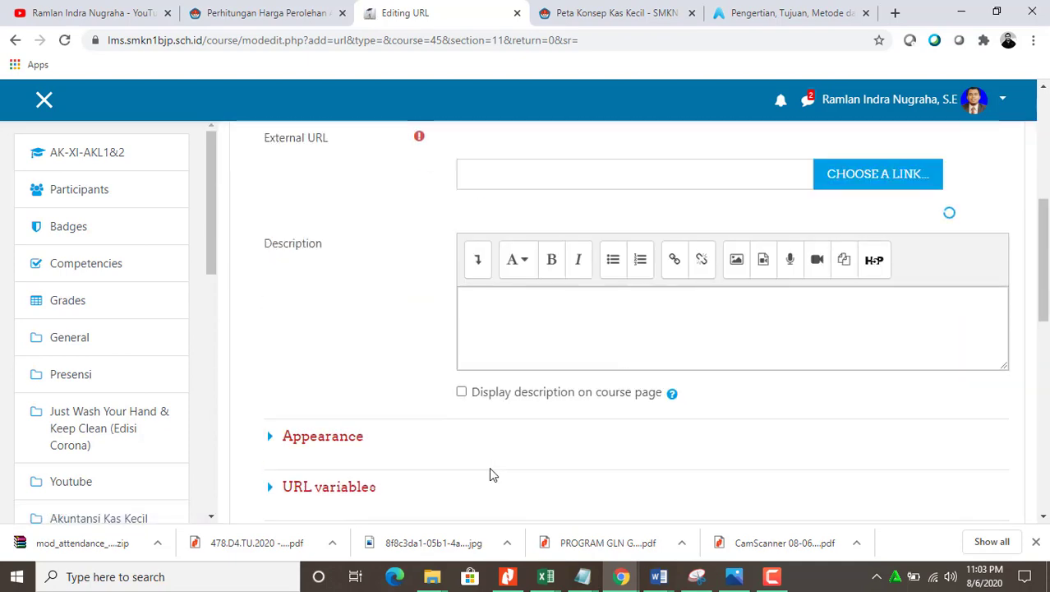
scroll(518, 179, "up", 5)
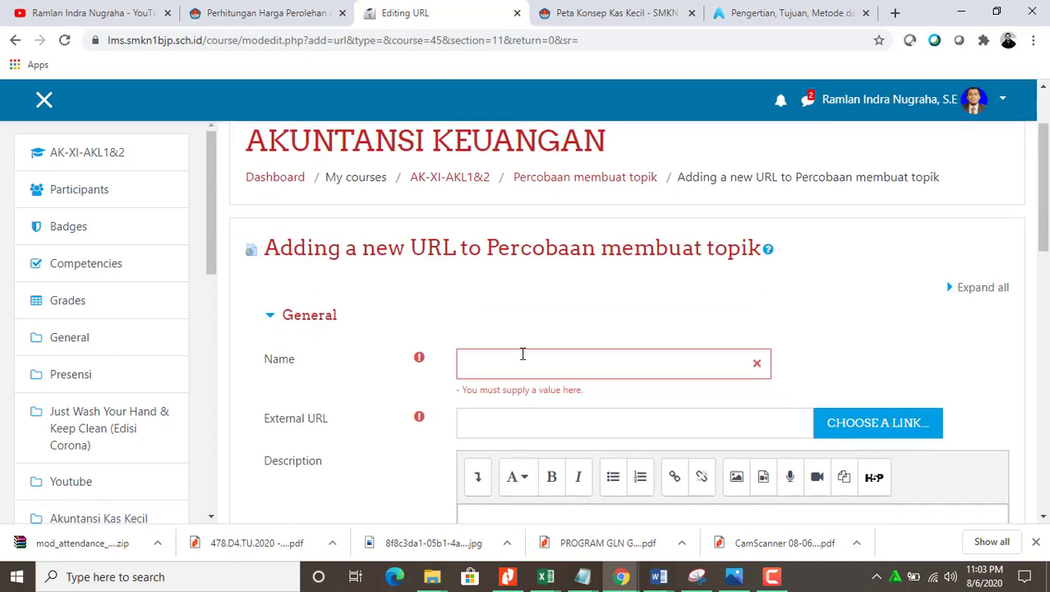
left_click(516, 366)
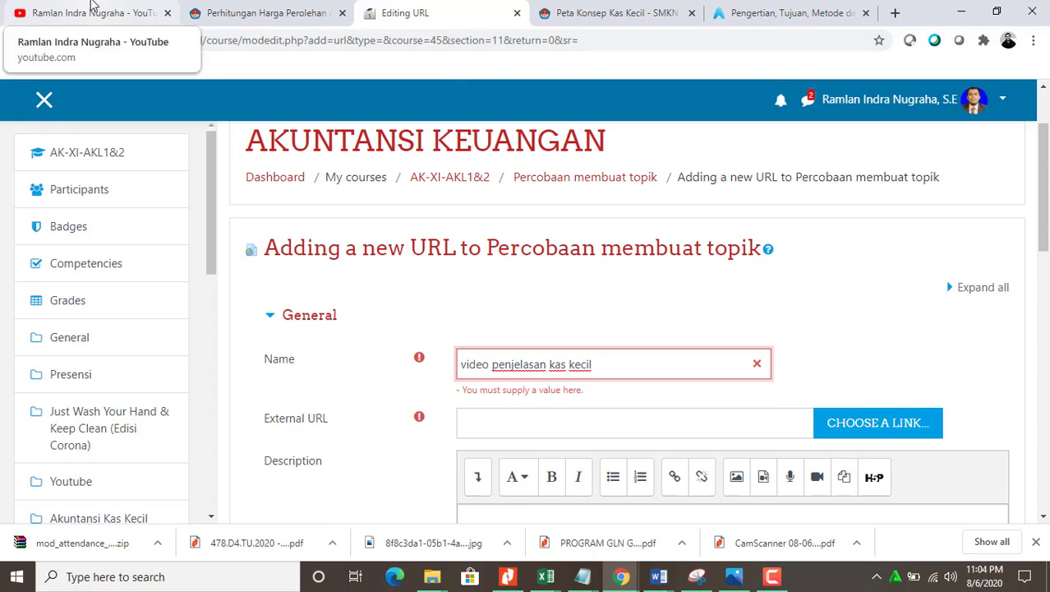
Open the "penerapan kas kecil dana tetap" video from the YouTube channel, pause it and copy its web address.
left_click(115, 13)
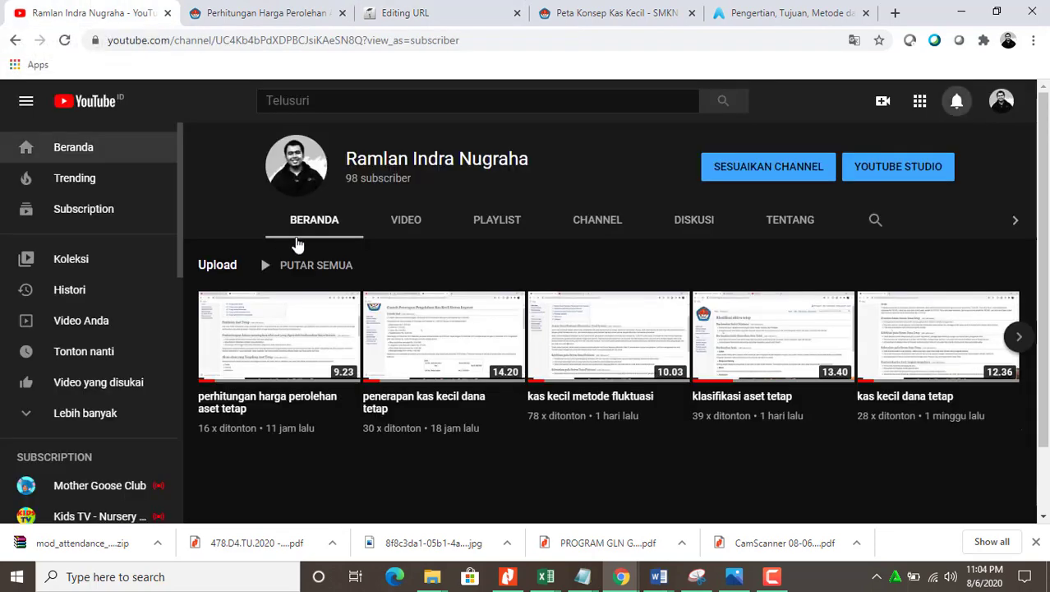
left_click(64, 39)
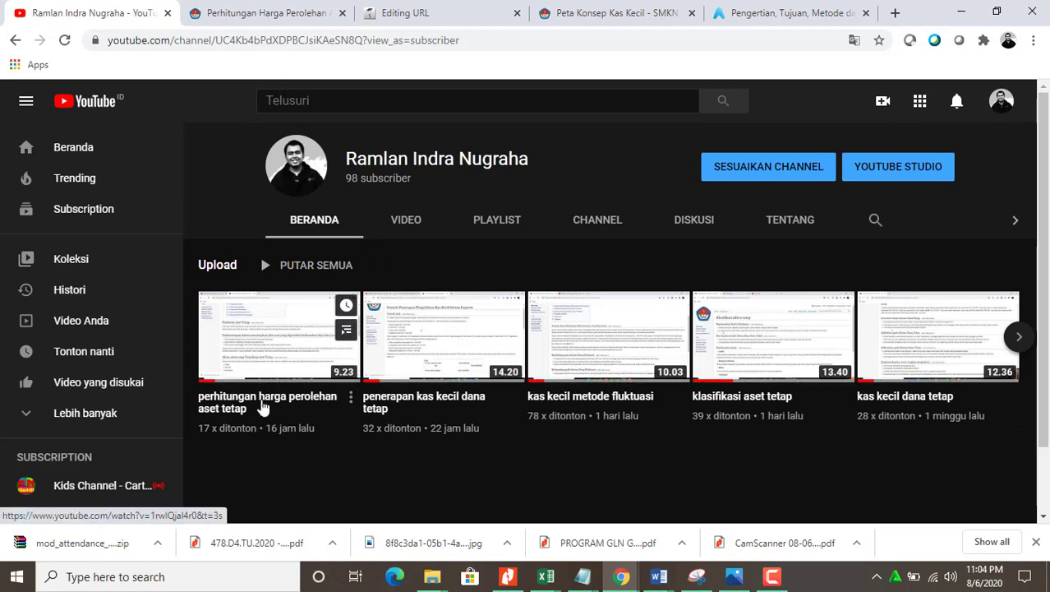
left_click(401, 407)
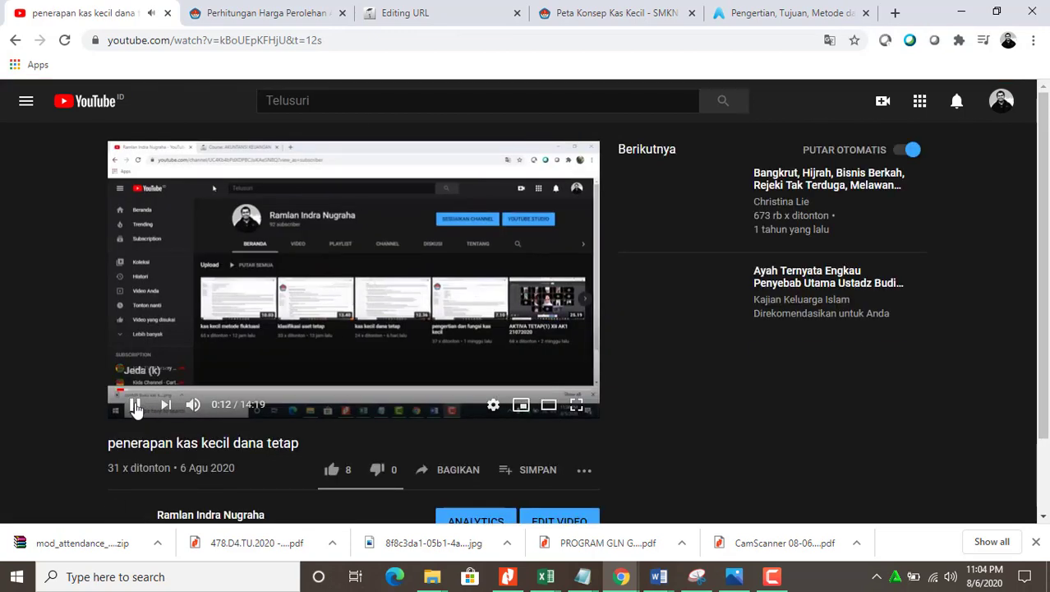
left_click(154, 372)
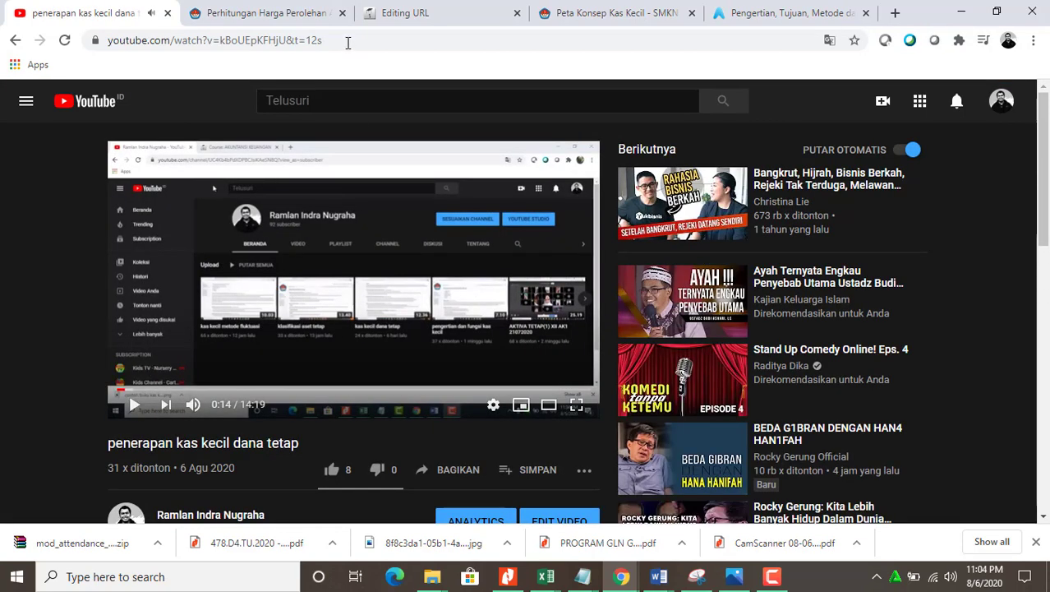
left_click(347, 40)
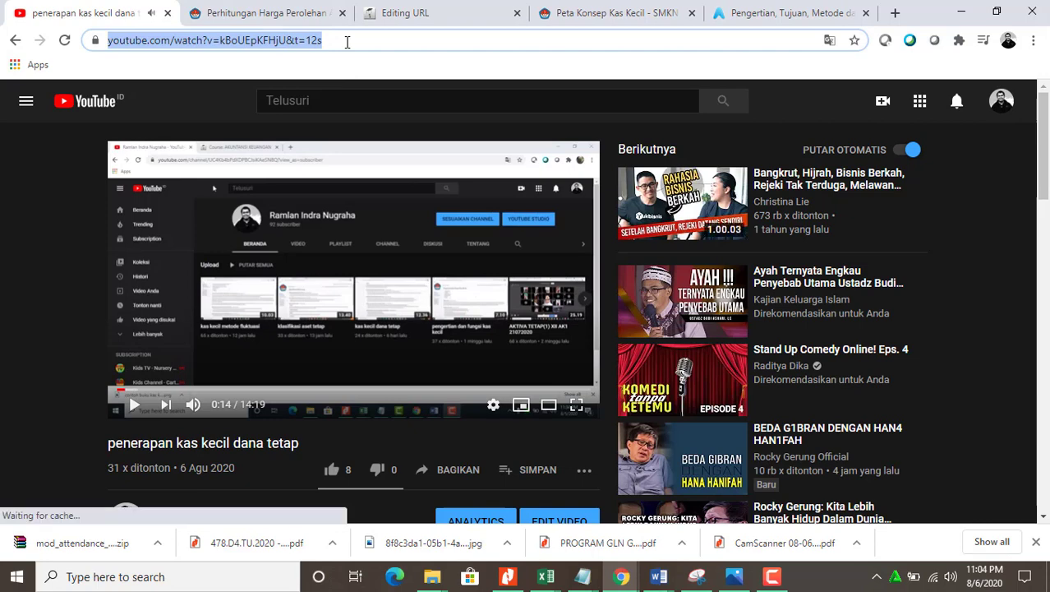
Paste the copied YouTube video address as the resource's external URL, then save and return to the course.
left_click(284, 12)
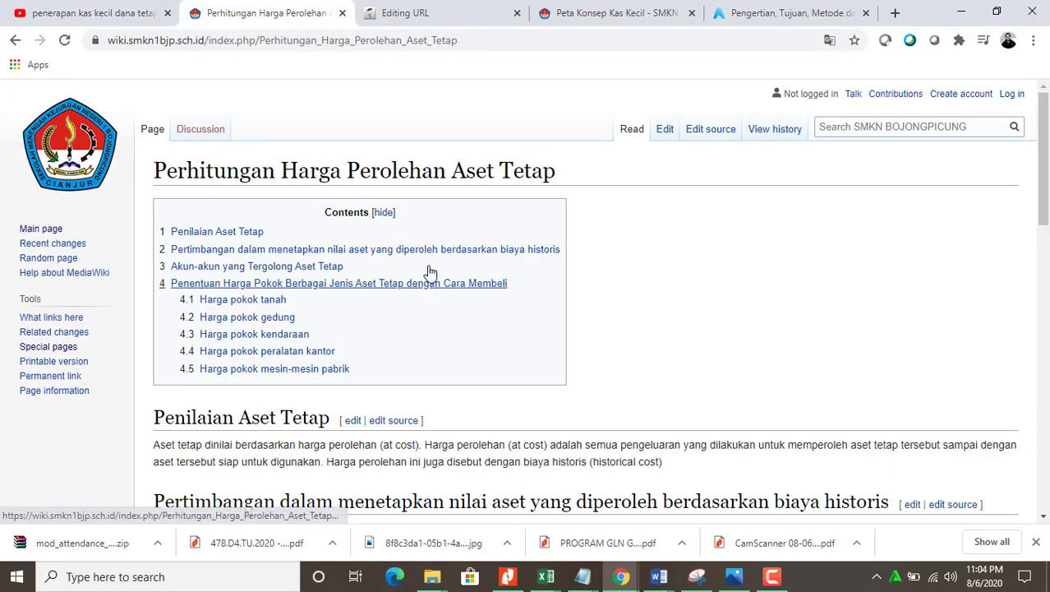
left_click(455, 10)
left_click(492, 400)
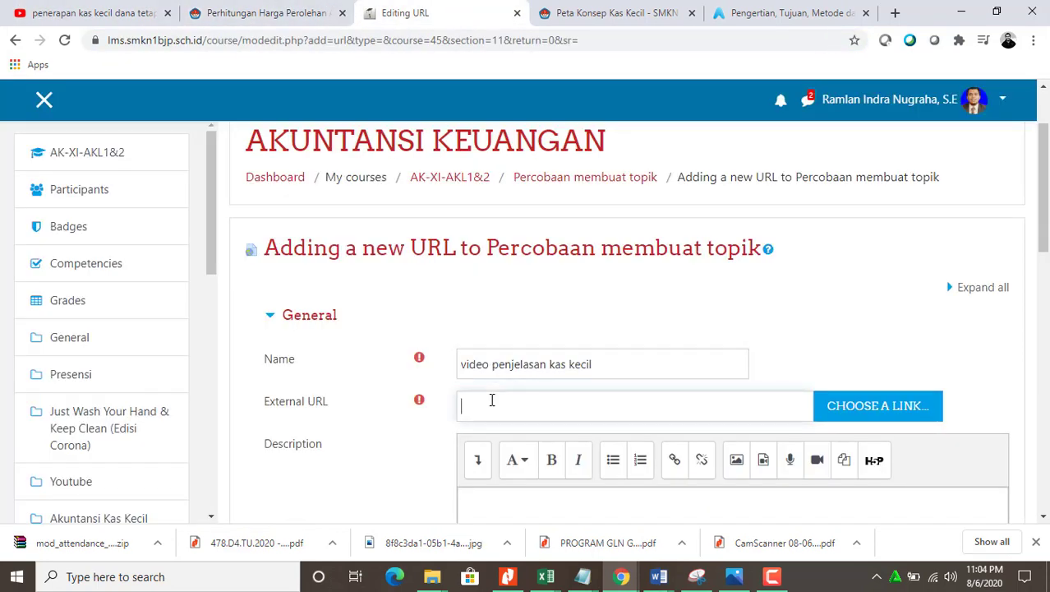
type("https://www.youtube.com/watch?v=dBoUEoKf7kI&t=12s")
scroll(638, 322, "down", 4)
scroll(638, 327, "down", 4)
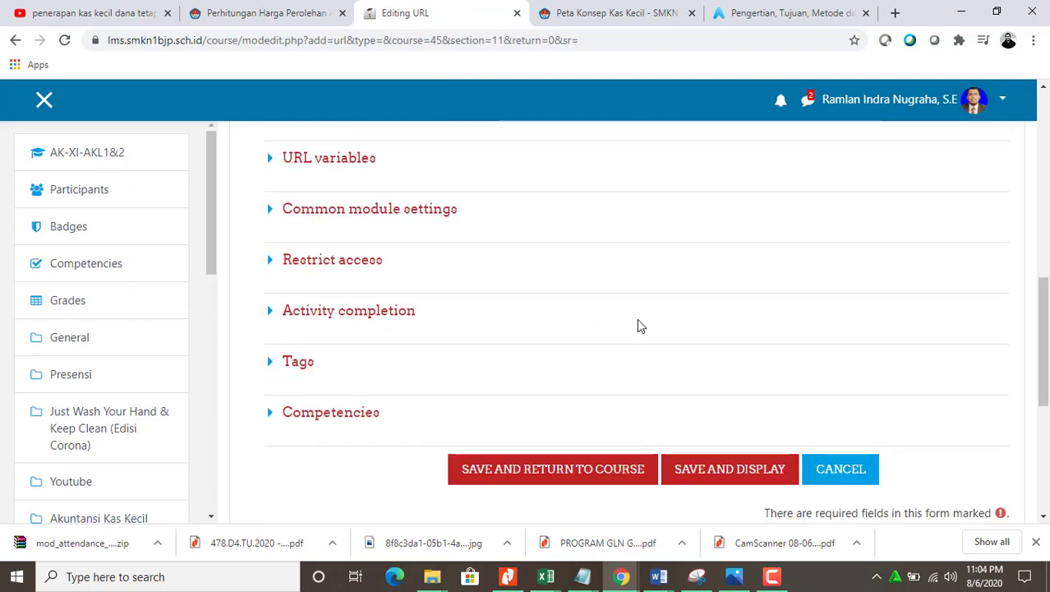
left_click(542, 349)
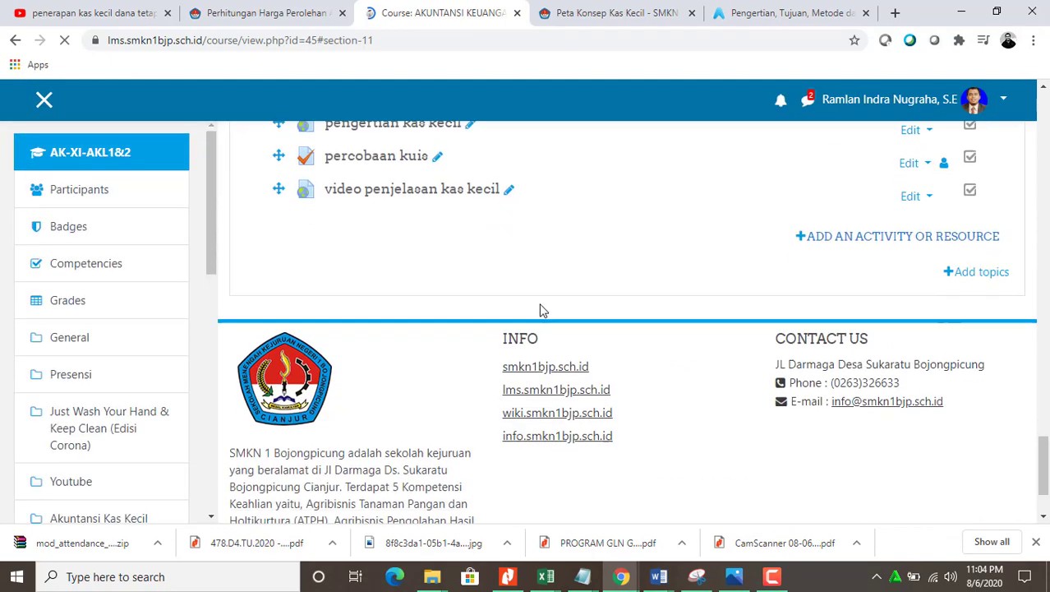
Open the "video penjelasan kas kecil" resource to check its link, then return to the course page.
scroll(540, 311, "up", 3)
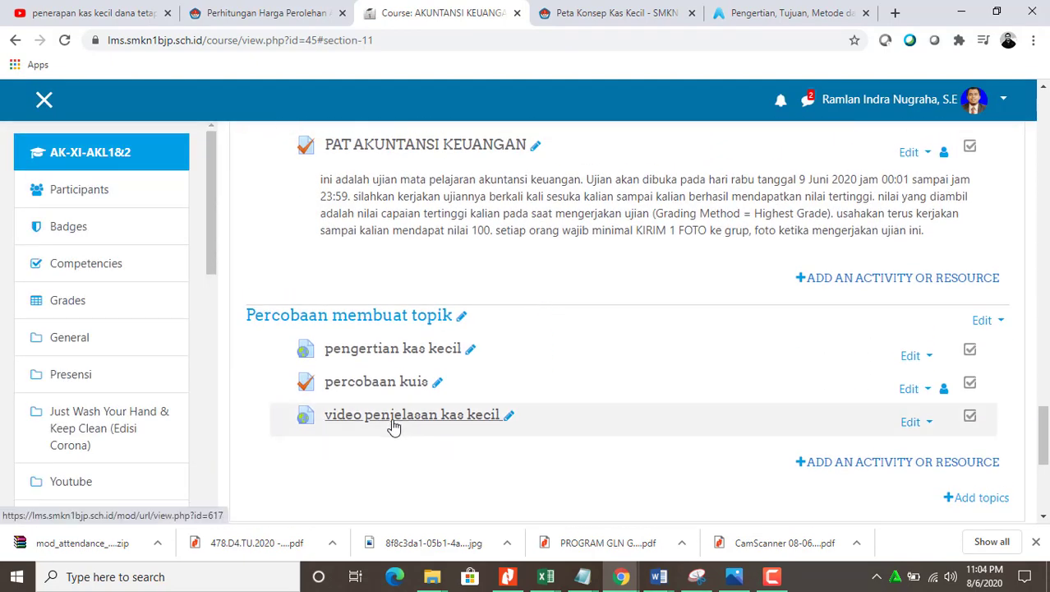
left_click(393, 416)
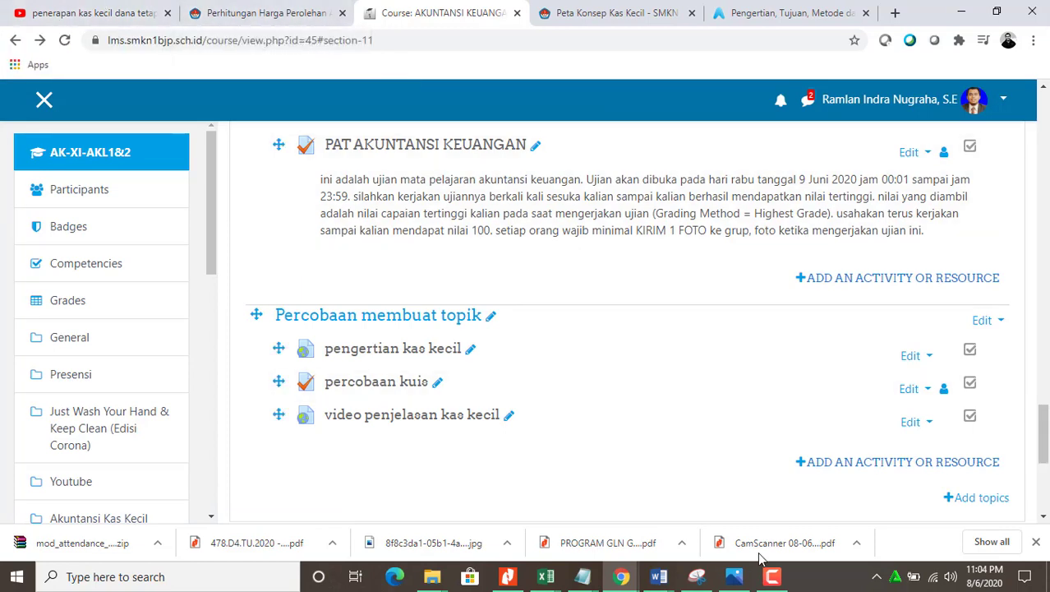
left_click(773, 576)
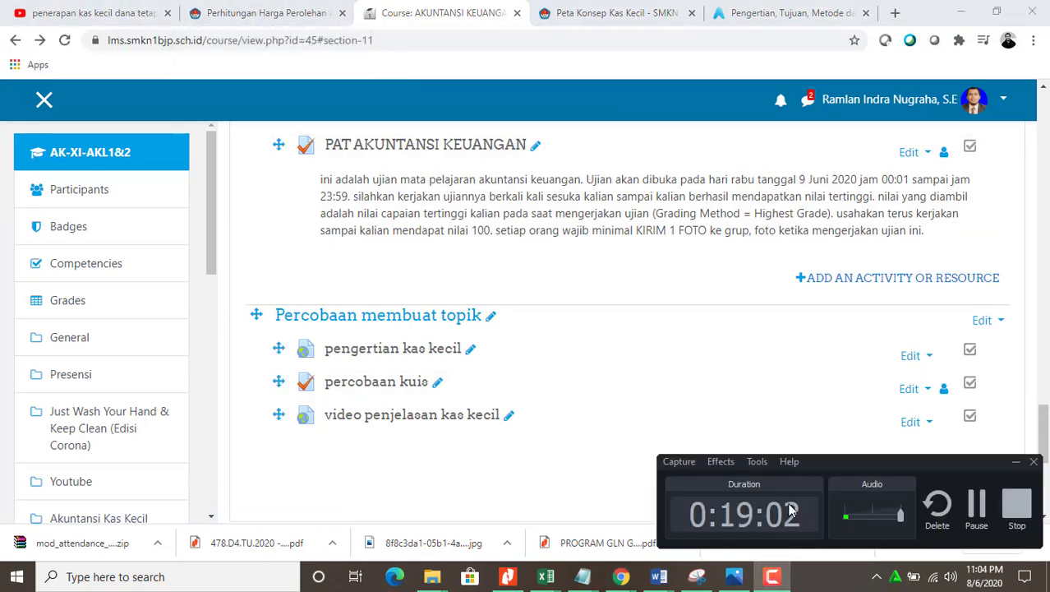